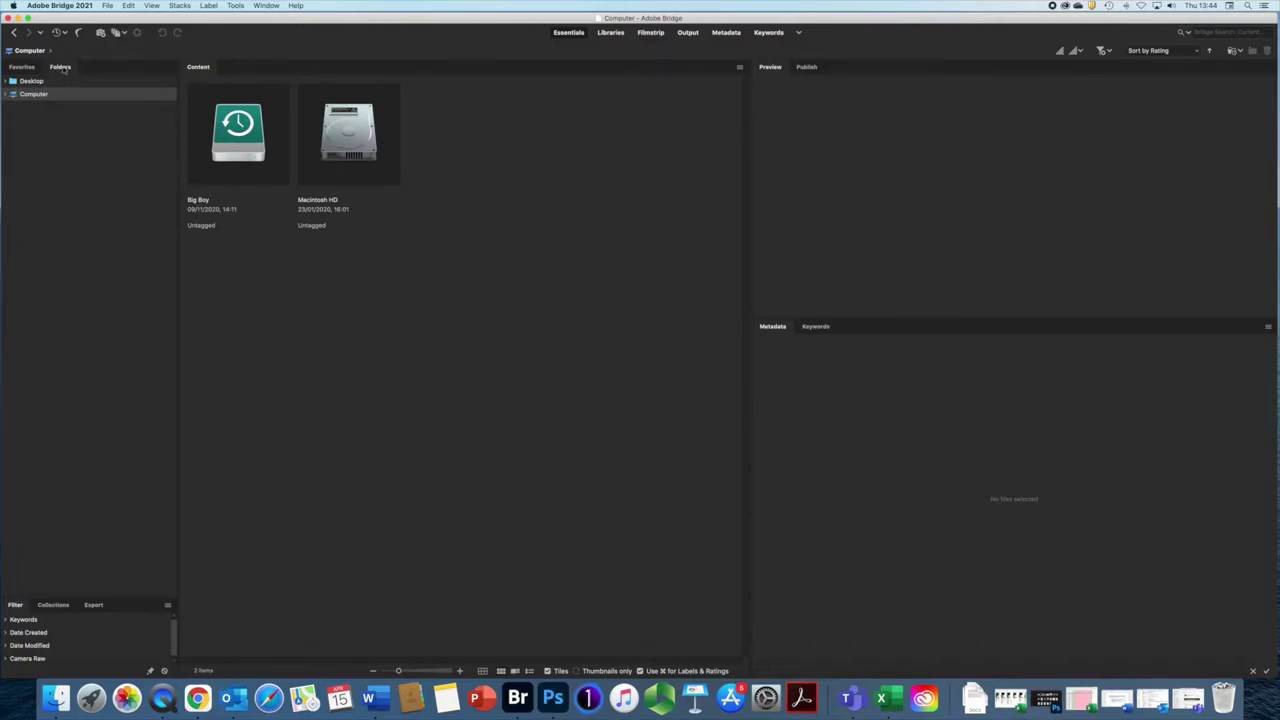
# Step: In the Folders panel, expand Computer and the Big Boy drive's folder tree
pyautogui.click(22, 67)
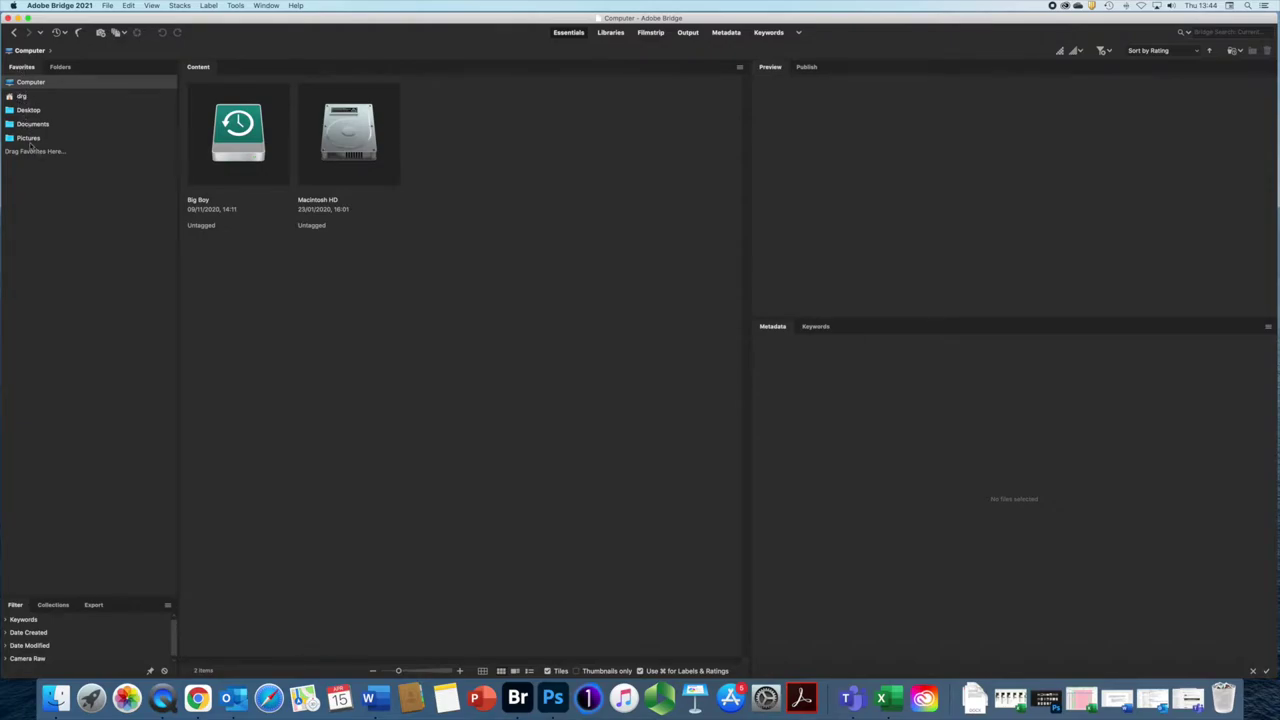
pyautogui.click(61, 68)
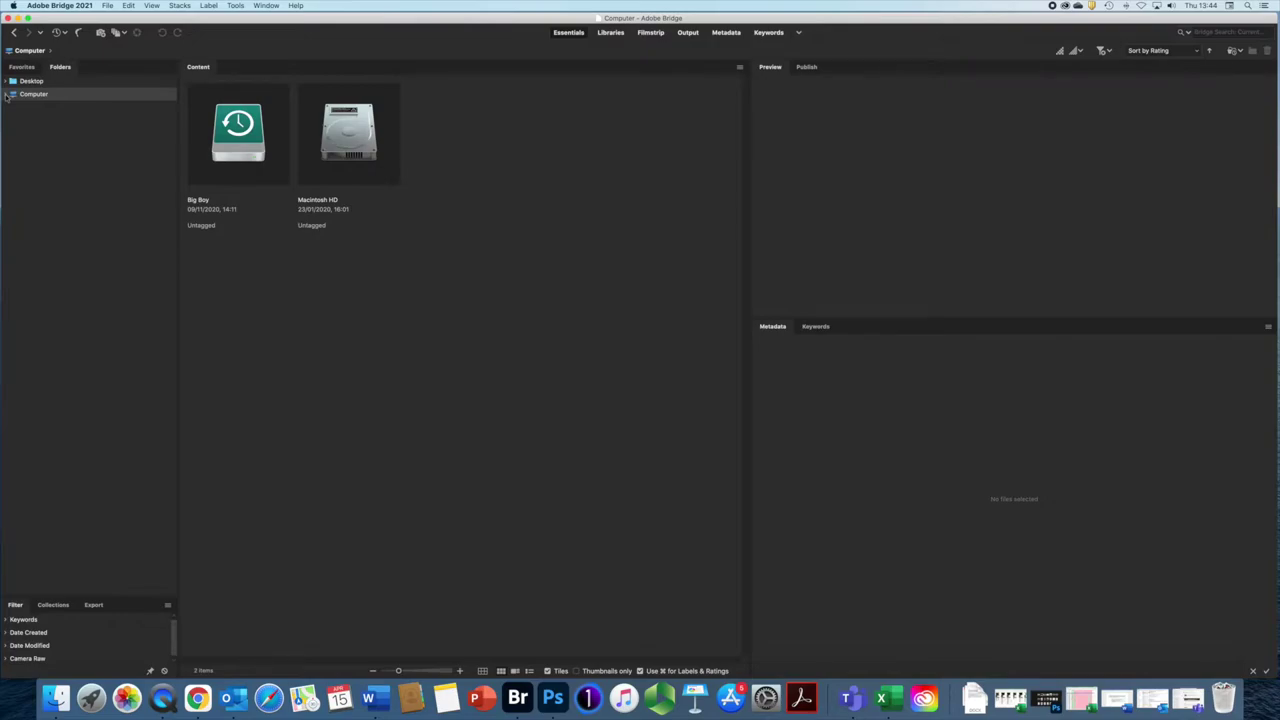
pyautogui.click(7, 94)
pyautogui.click(13, 107)
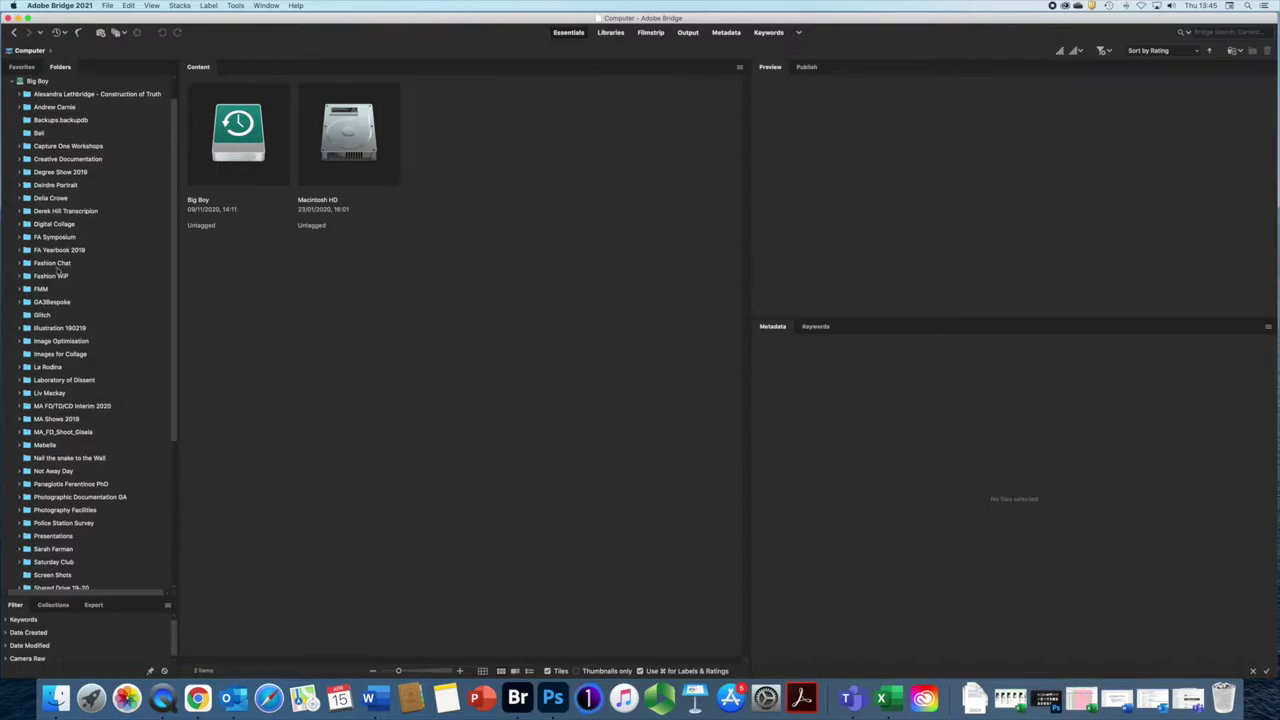
pyautogui.scroll(-5, 58, 268)
pyautogui.scroll(6, 60, 272)
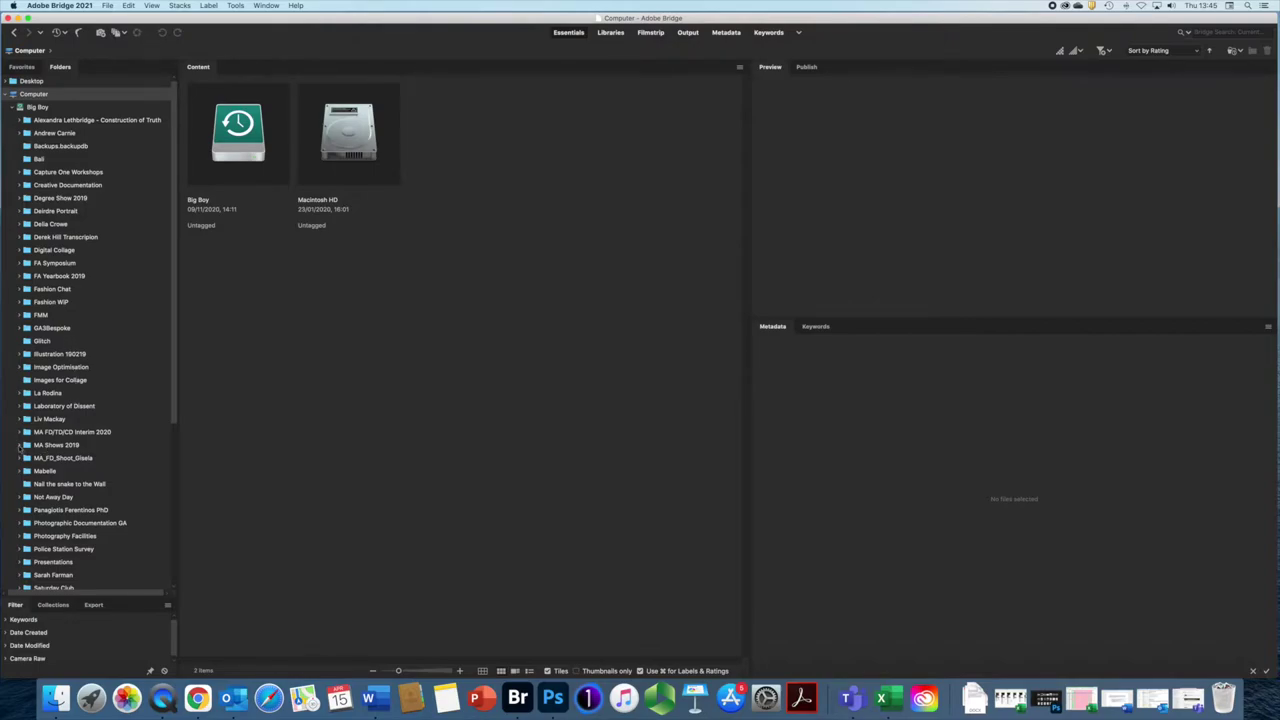
# Step: Expand MA Shows 2019 and open the Images for Collage folder's photos
pyautogui.click(20, 446)
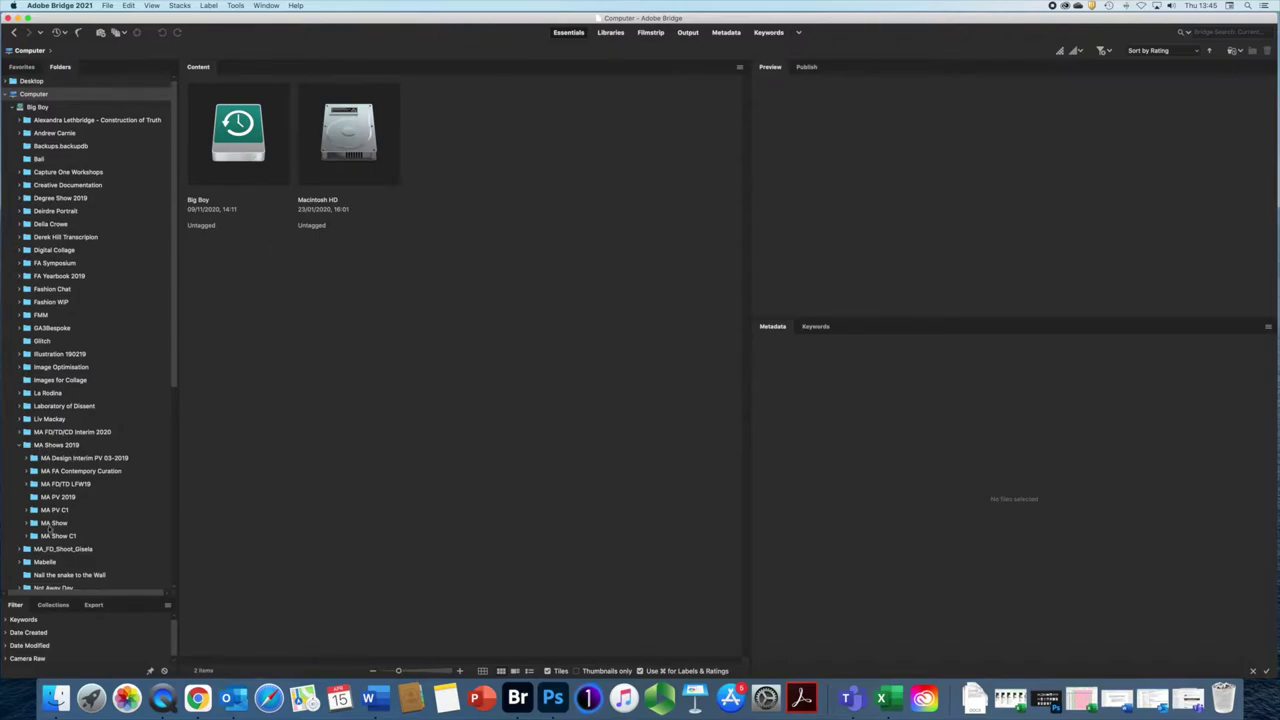
pyautogui.click(27, 458)
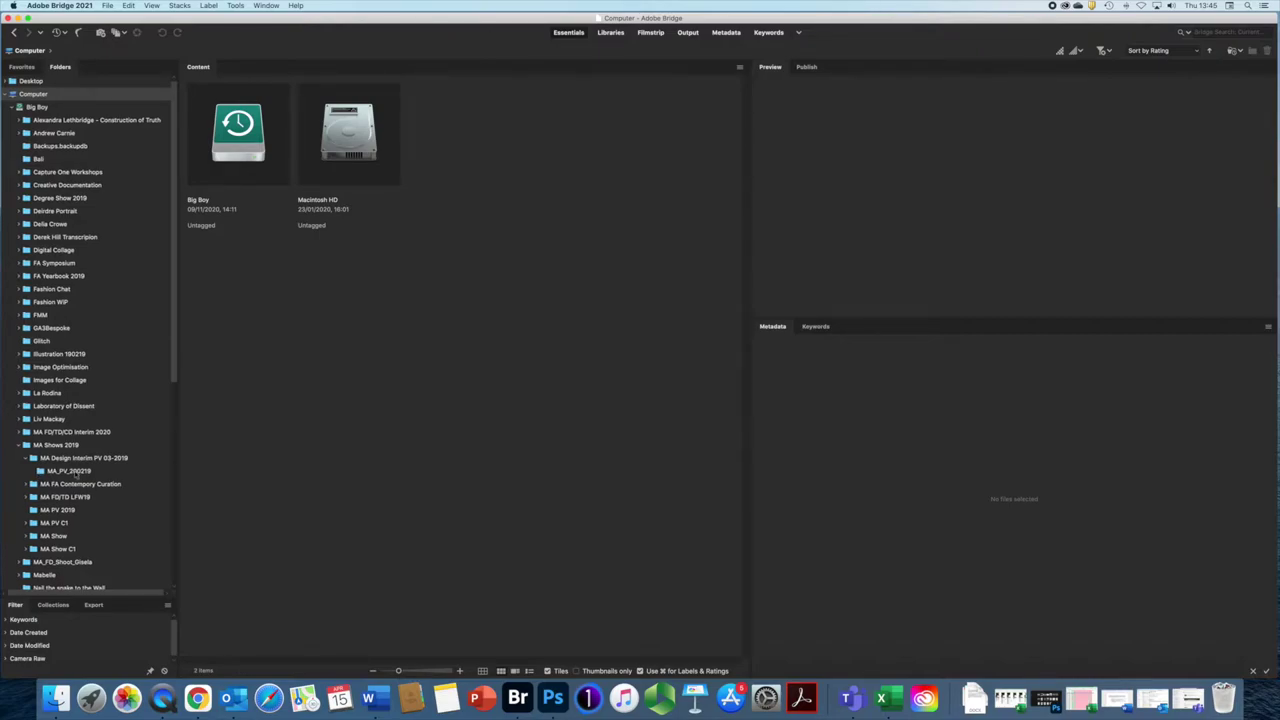
pyautogui.scroll(-2, 171, 291)
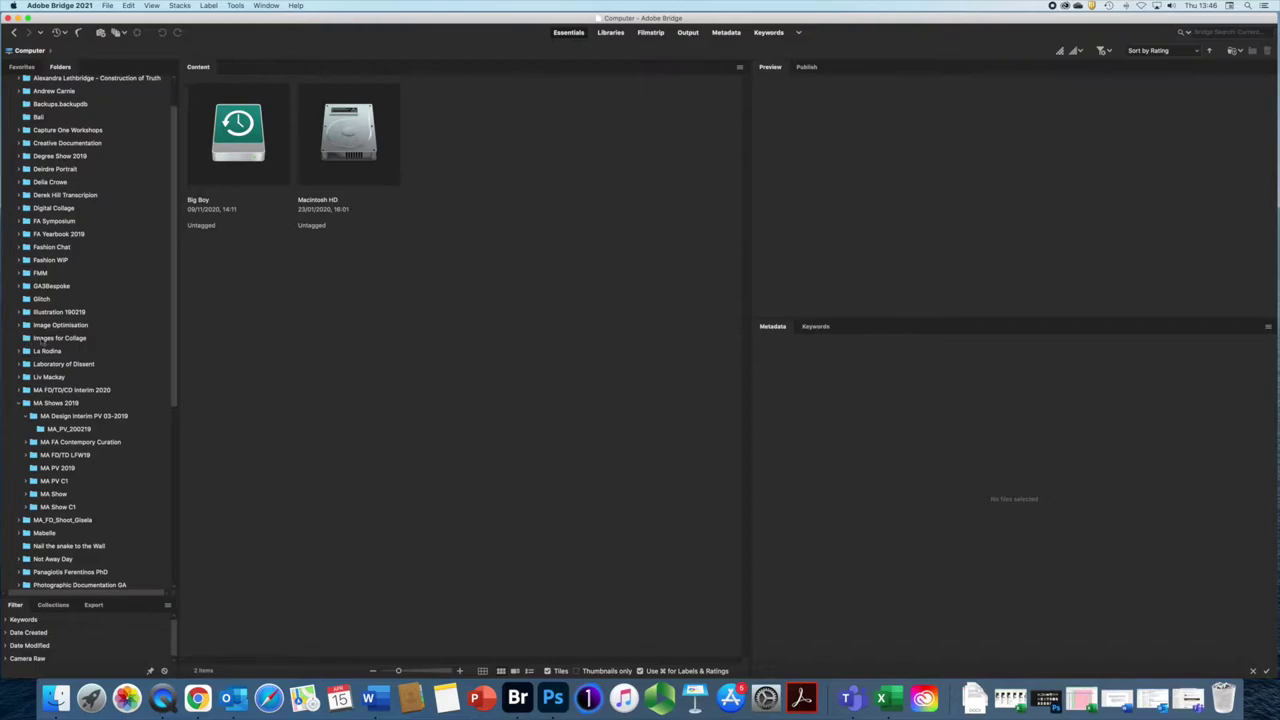
pyautogui.click(45, 340)
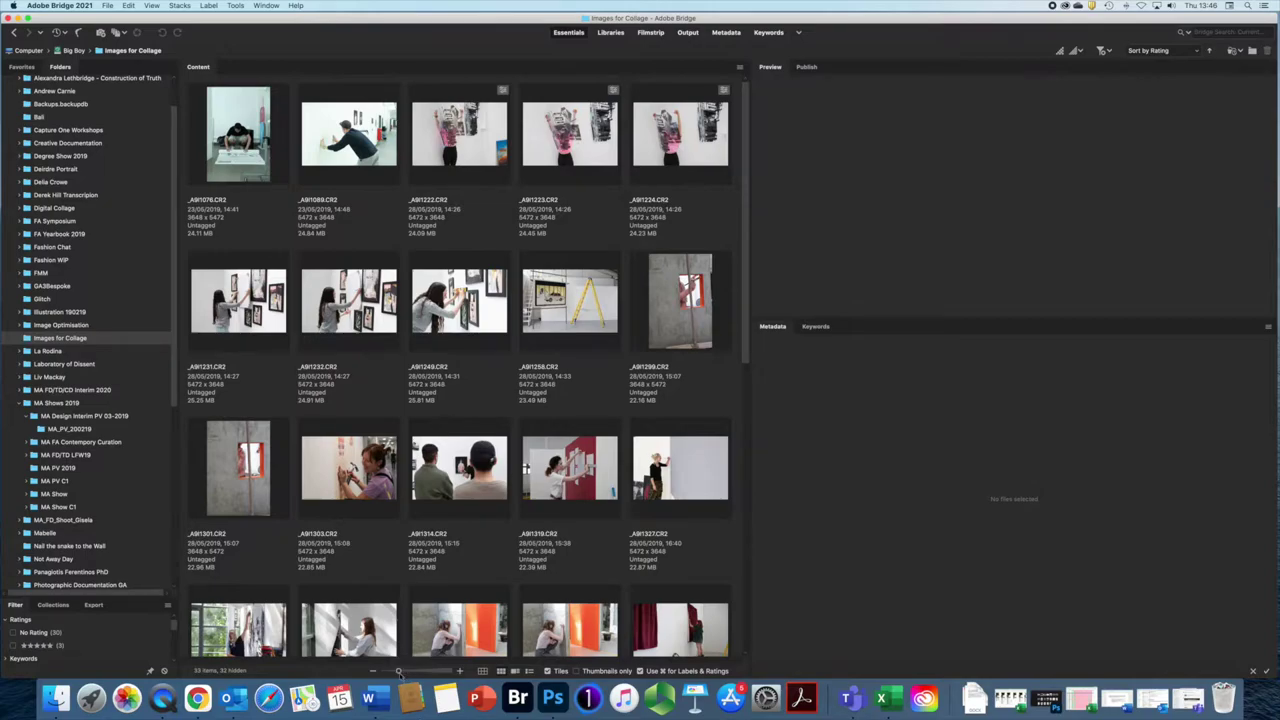
# Step: Shrink thumbnails, try details and list views, then return to a tighter thumbnail grid
pyautogui.moveTo(398, 671)
pyautogui.mouseDown()
pyautogui.moveTo(414, 671)
pyautogui.moveTo(374, 668)
pyautogui.moveTo(392, 672)
pyautogui.mouseUp()
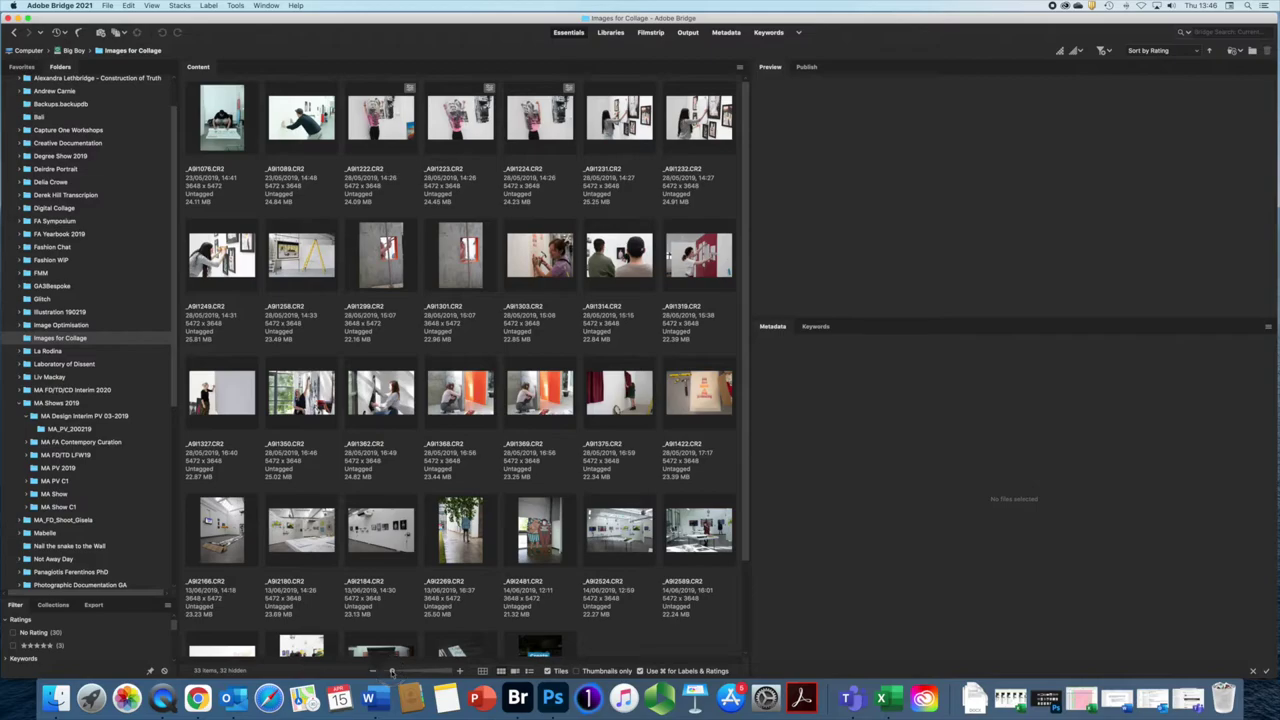
pyautogui.click(482, 671)
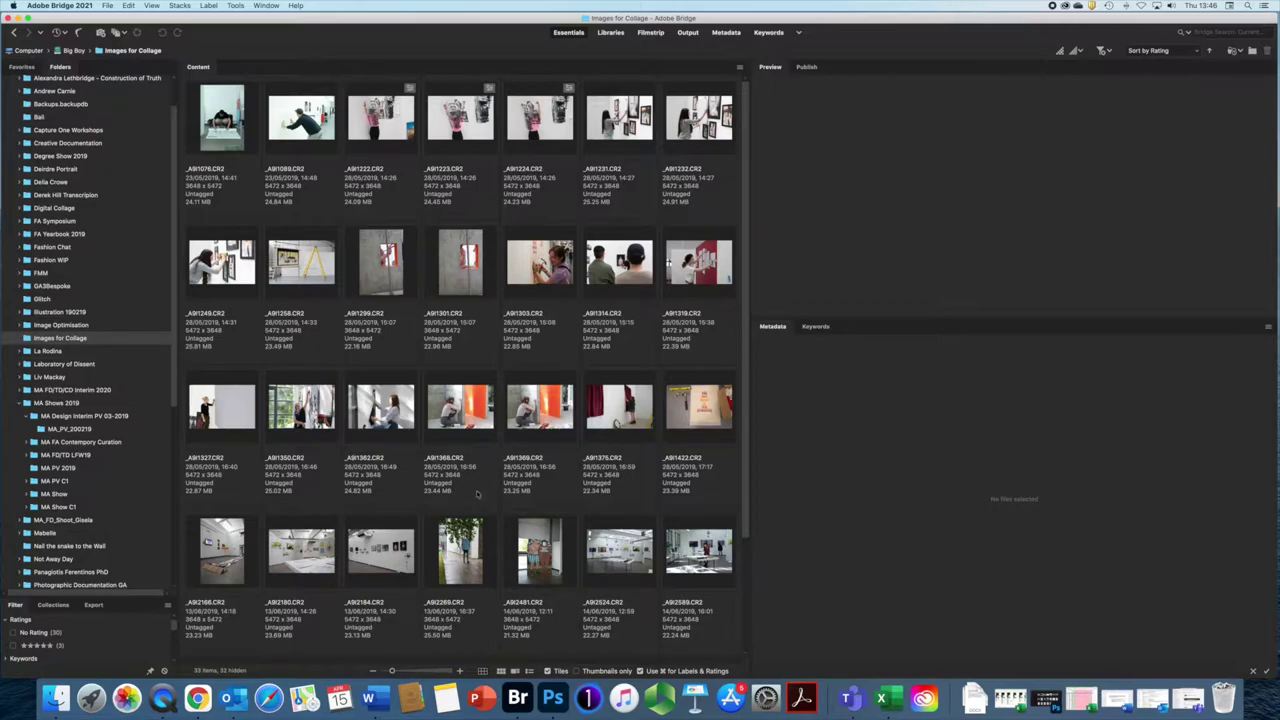
pyautogui.click(500, 672)
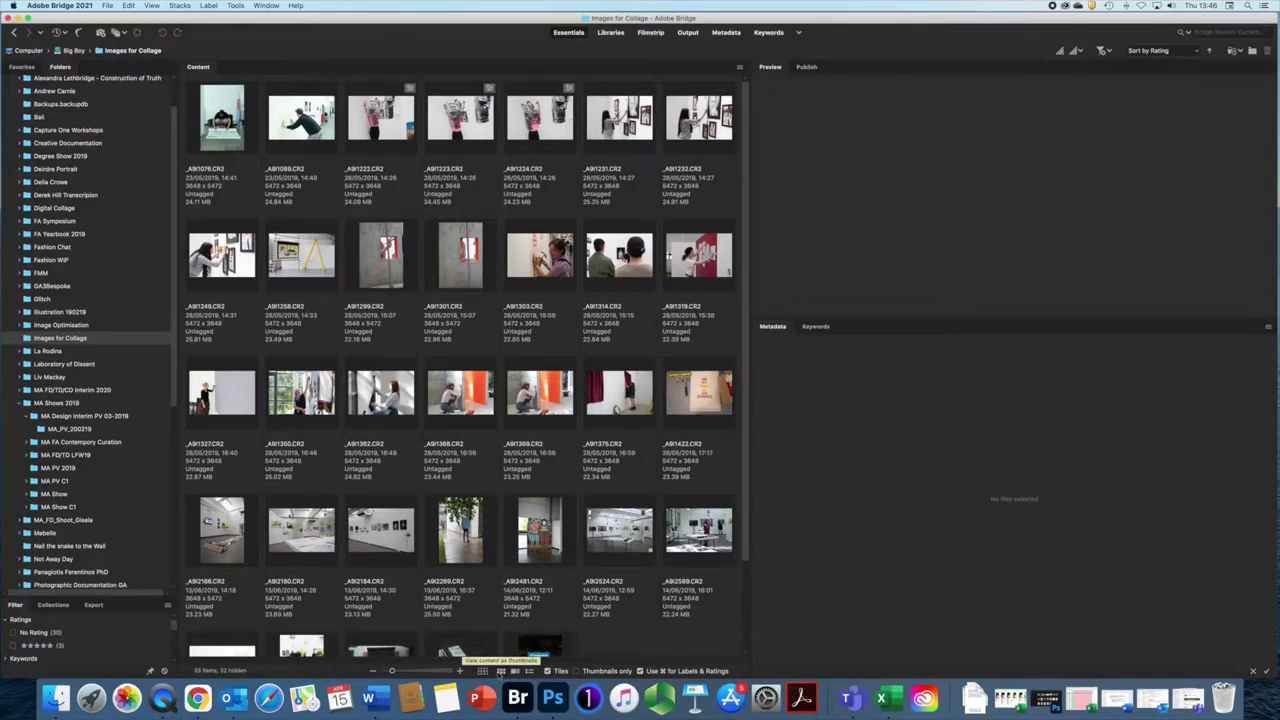
pyautogui.click(514, 671)
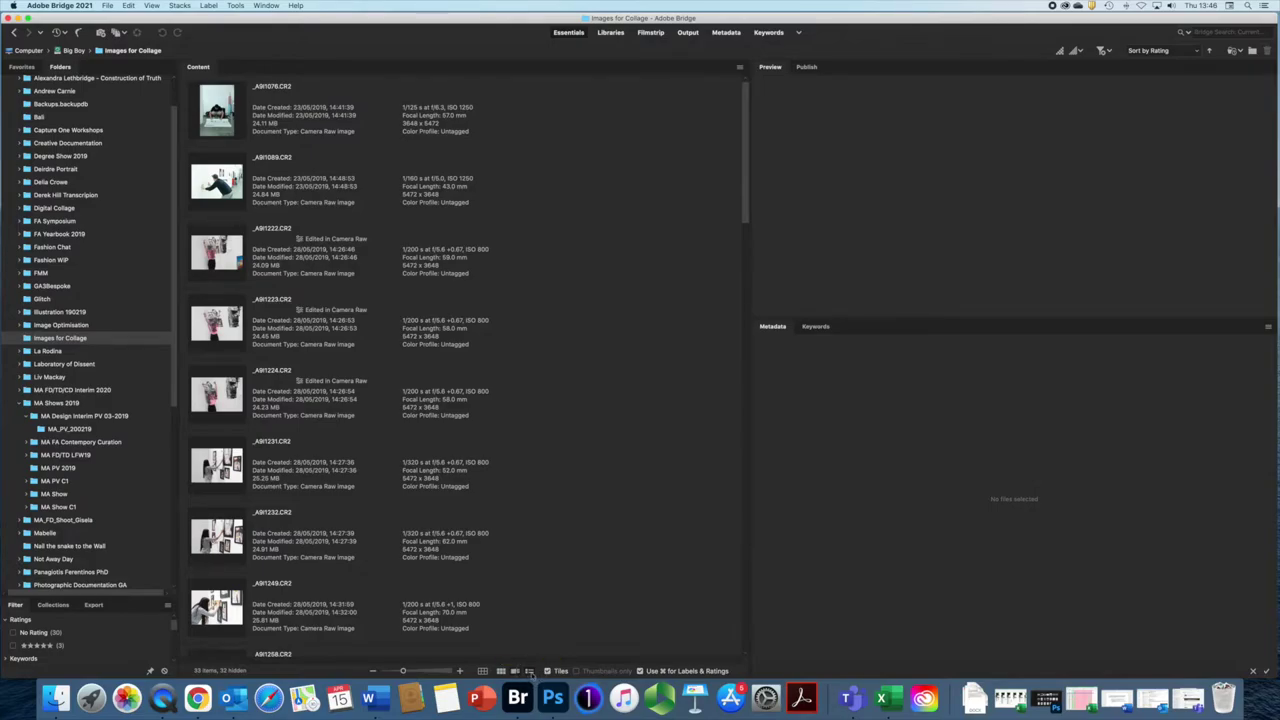
pyautogui.click(530, 671)
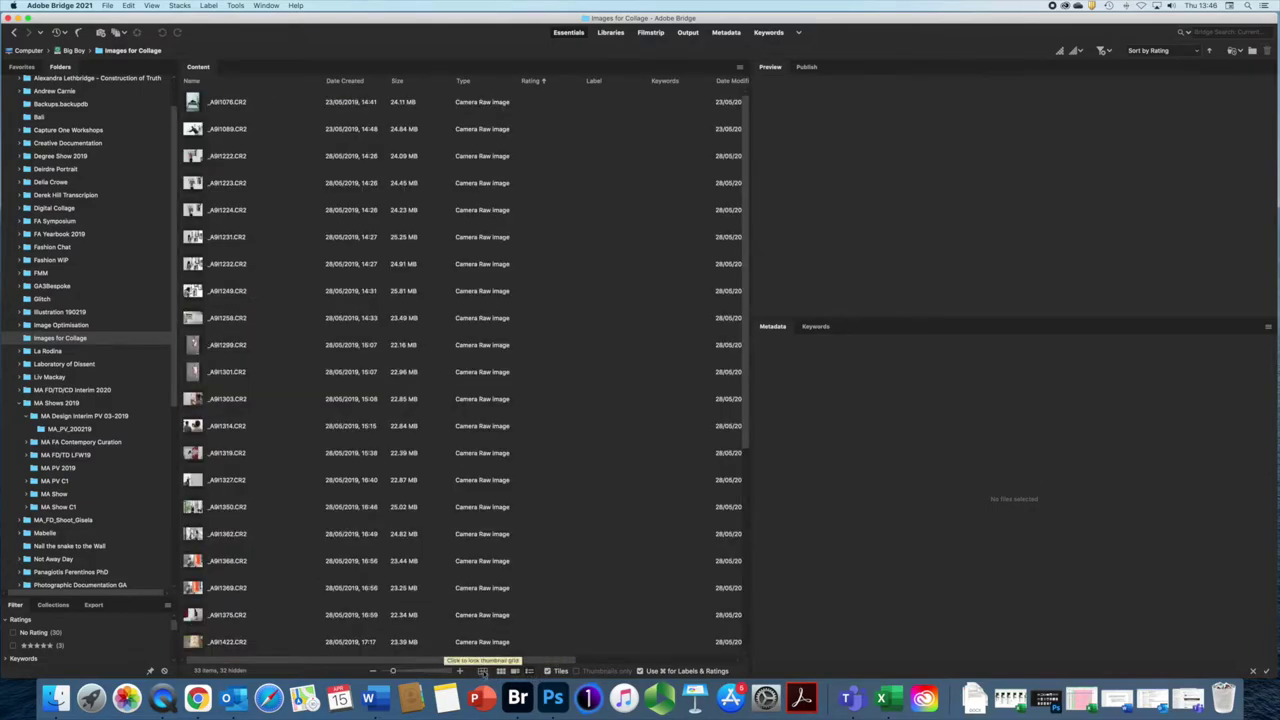
pyautogui.click(482, 671)
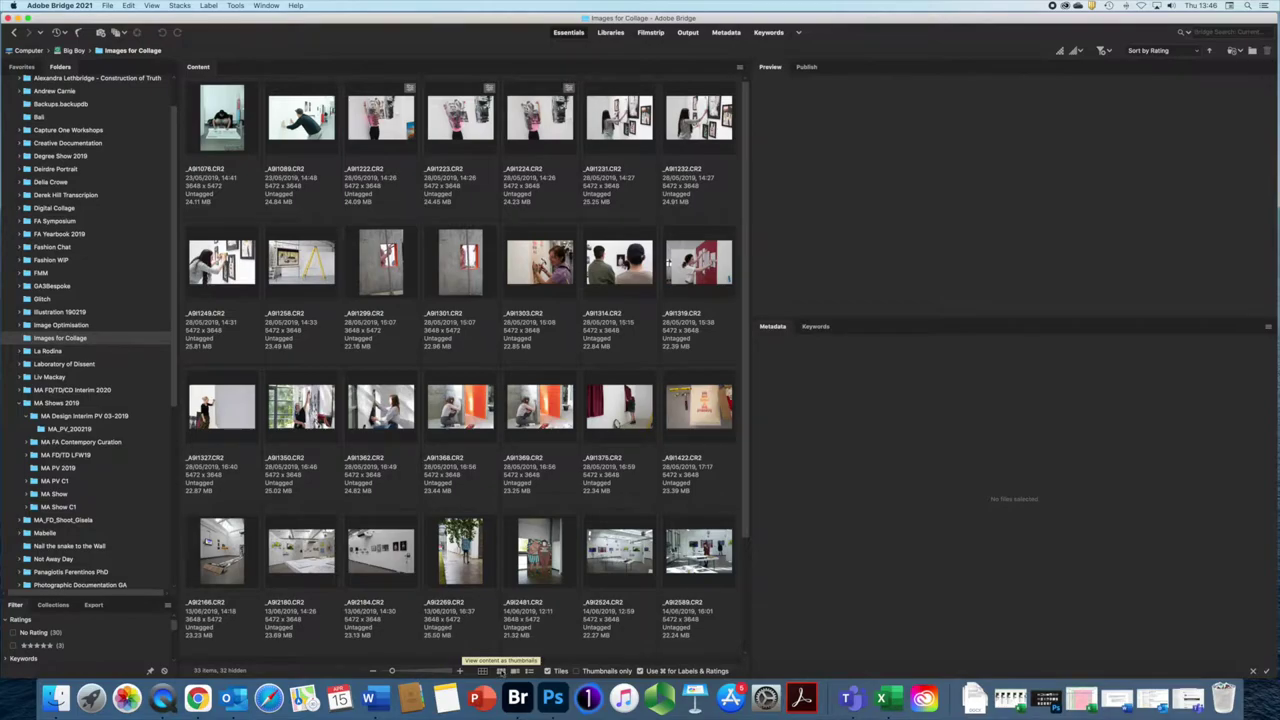
pyautogui.click(500, 671)
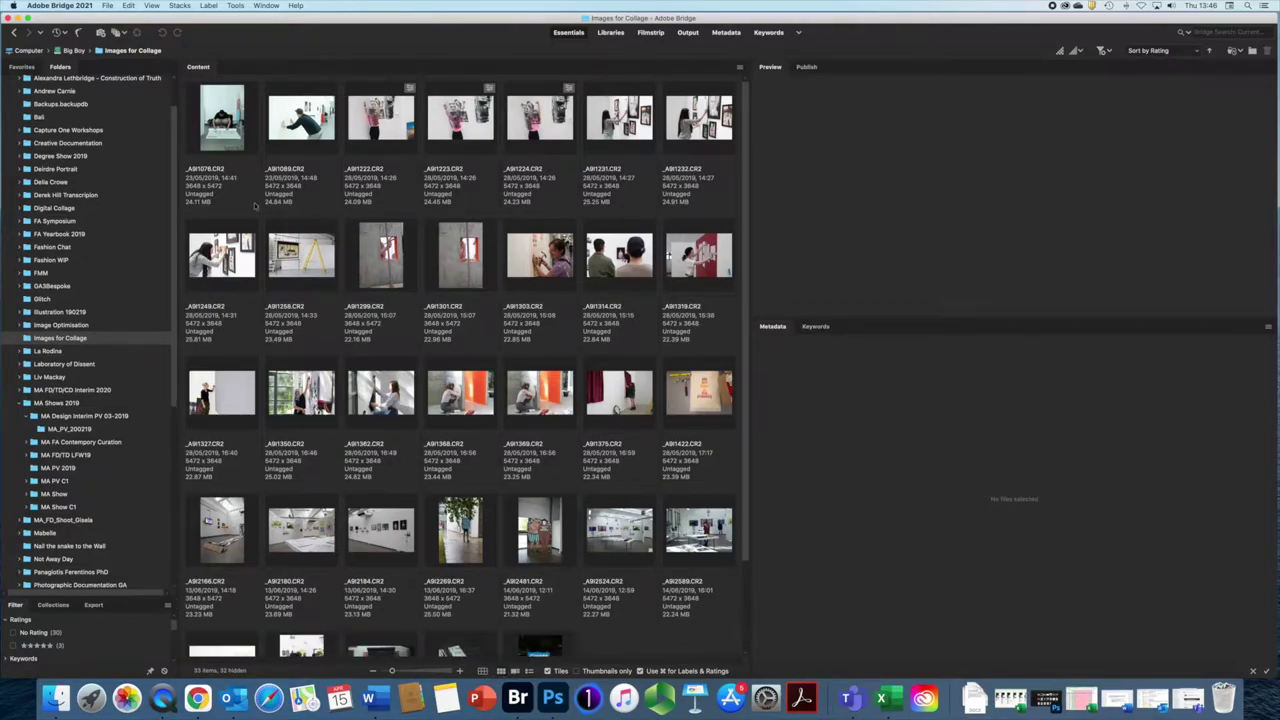
# Step: Select _A9I1076.CR2, reapply the Essentials workspace, and enlarge the preview image
pyautogui.click(232, 106)
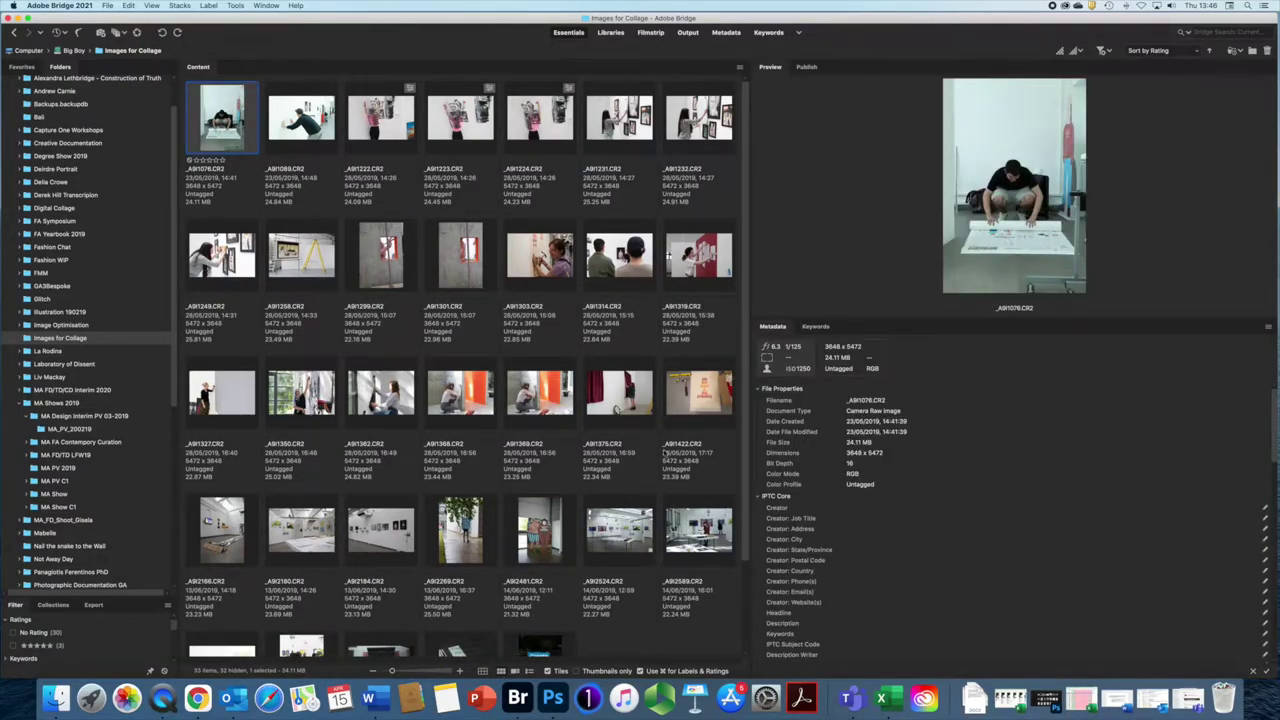
pyautogui.click(567, 33)
pyautogui.moveTo(971, 318); pyautogui.dragTo(960, 458)
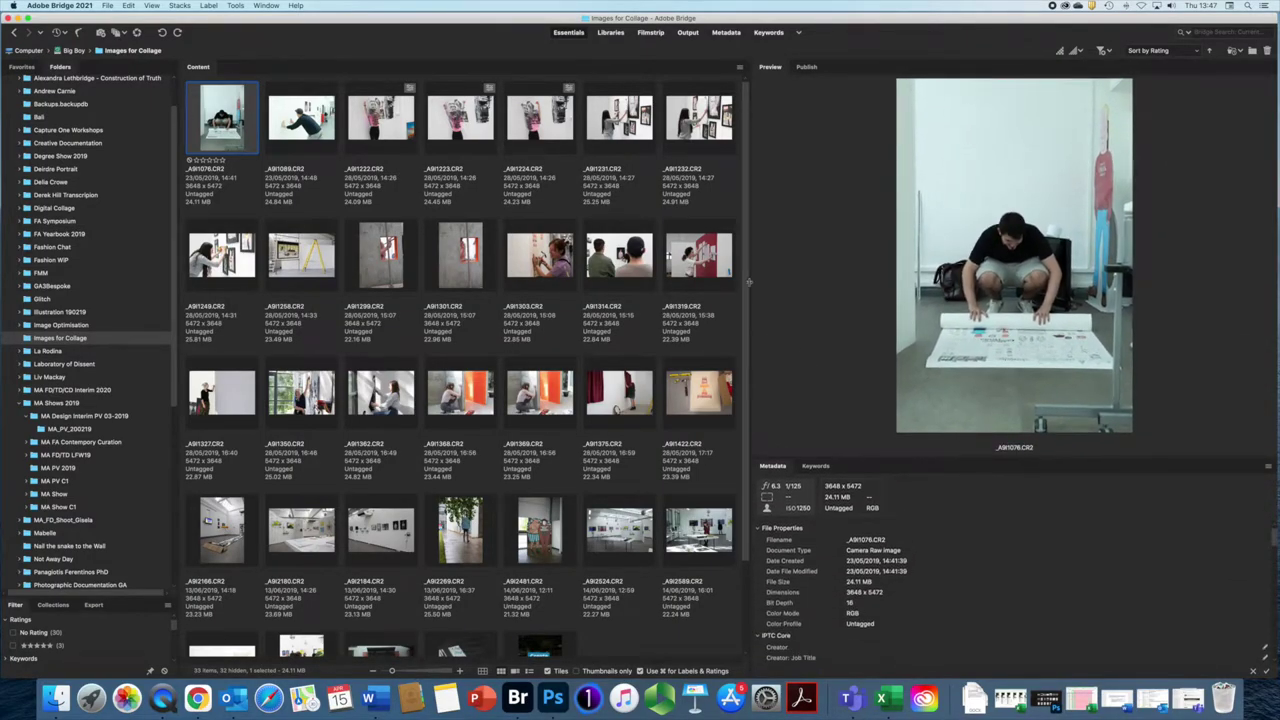
# Step: Widen the preview area, narrow the Folders panel, and switch to the Filmstrip workspace
pyautogui.moveTo(749, 277); pyautogui.dragTo(597, 277)
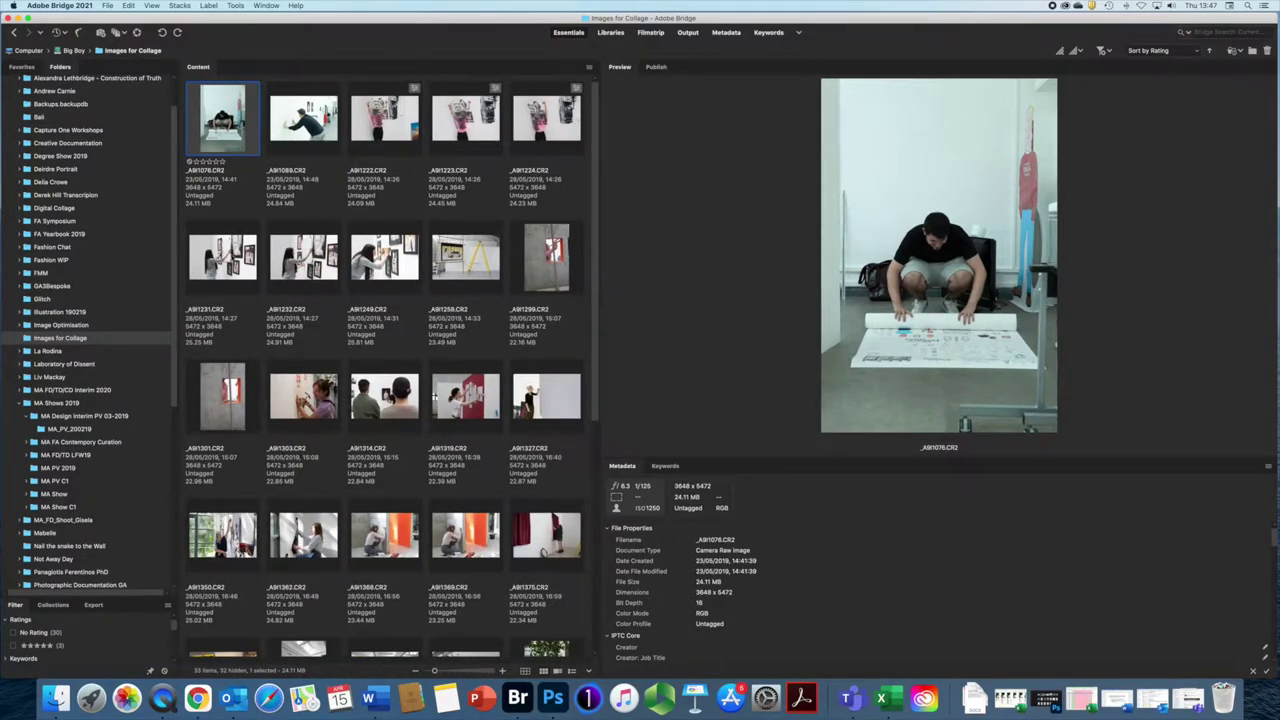
pyautogui.moveTo(174, 294); pyautogui.dragTo(139, 297)
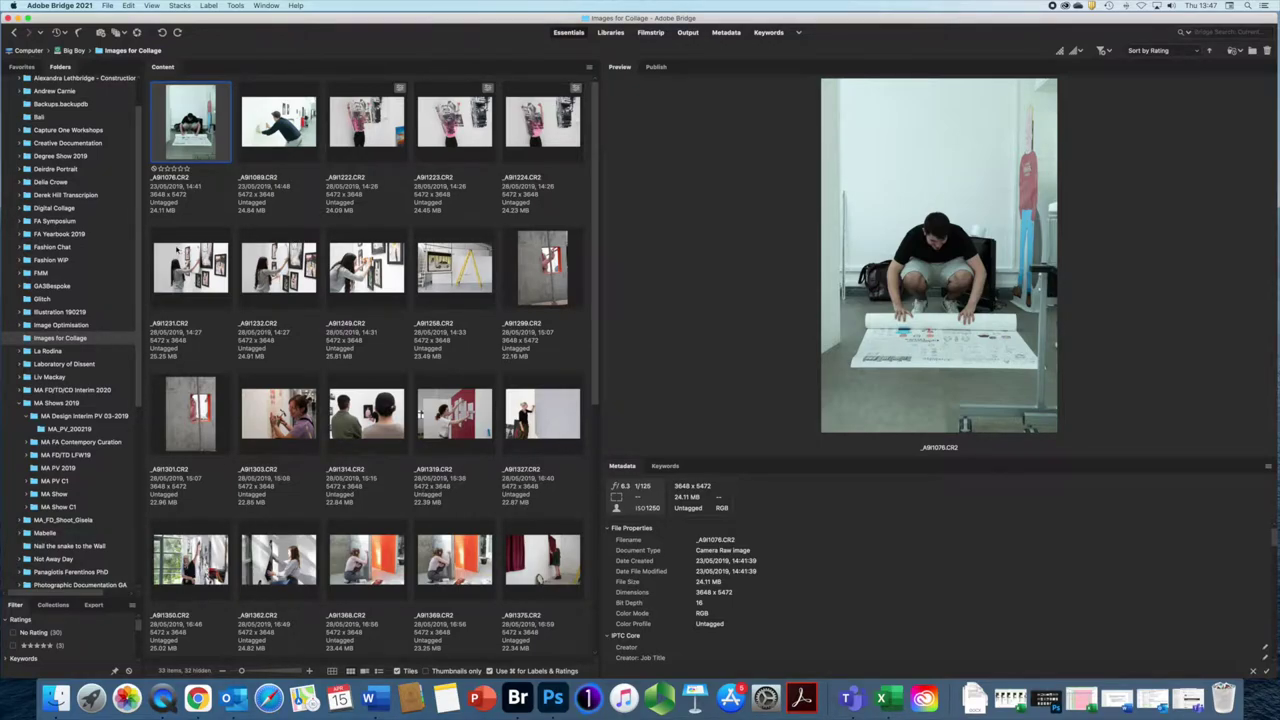
pyautogui.click(651, 32)
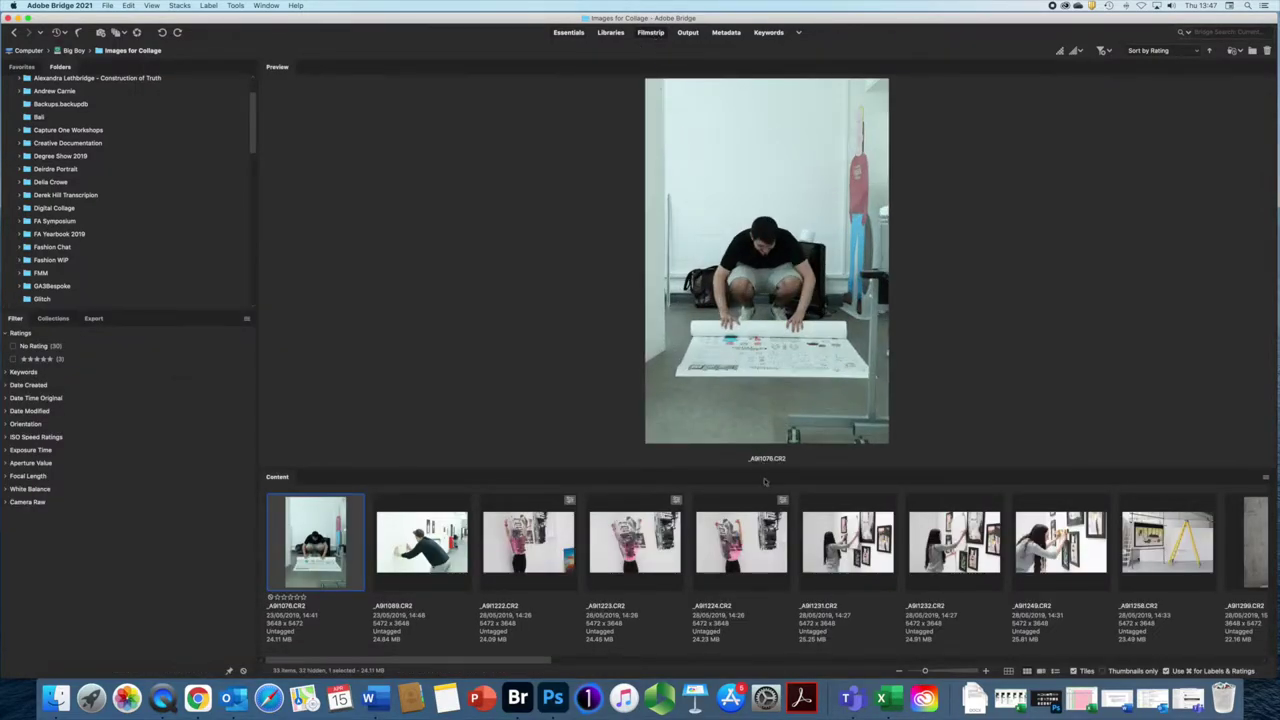
# Step: Enlarge the _A9I1076.CR2 preview above the filmstrip, keeping the filmstrip in thumbnail view
pyautogui.moveTo(774, 467); pyautogui.dragTo(783, 505)
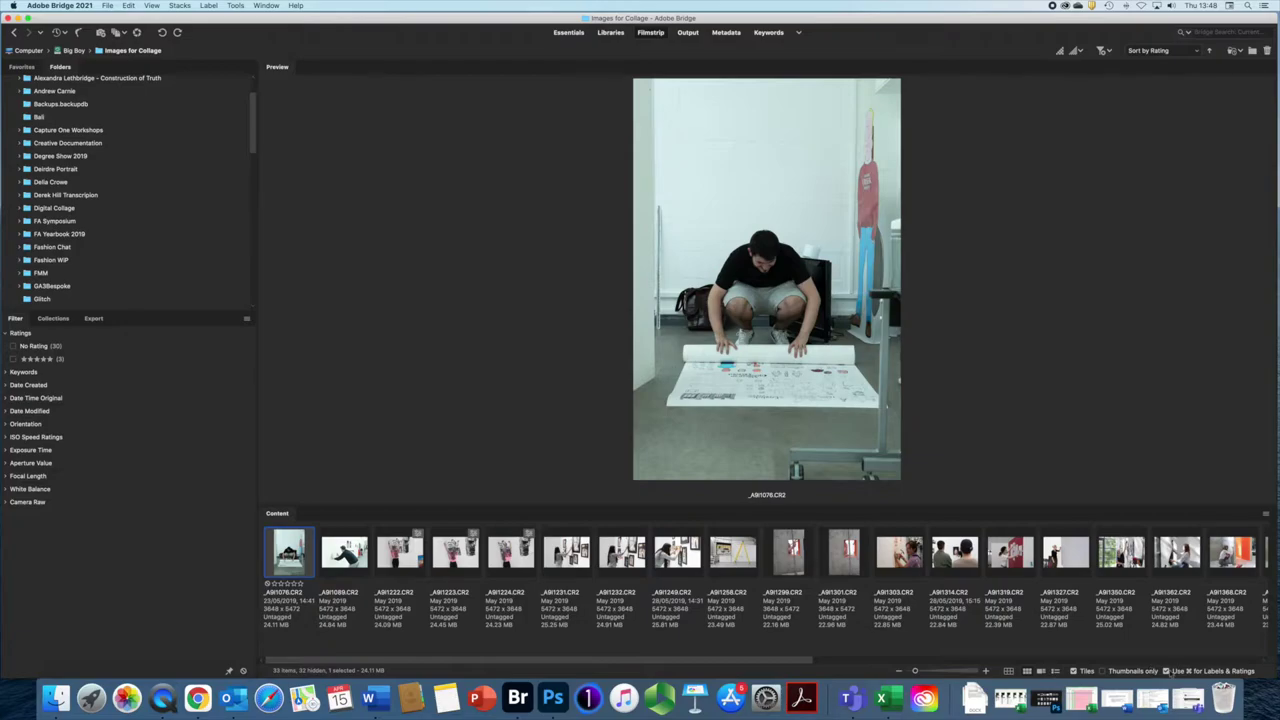
pyautogui.click(1026, 673)
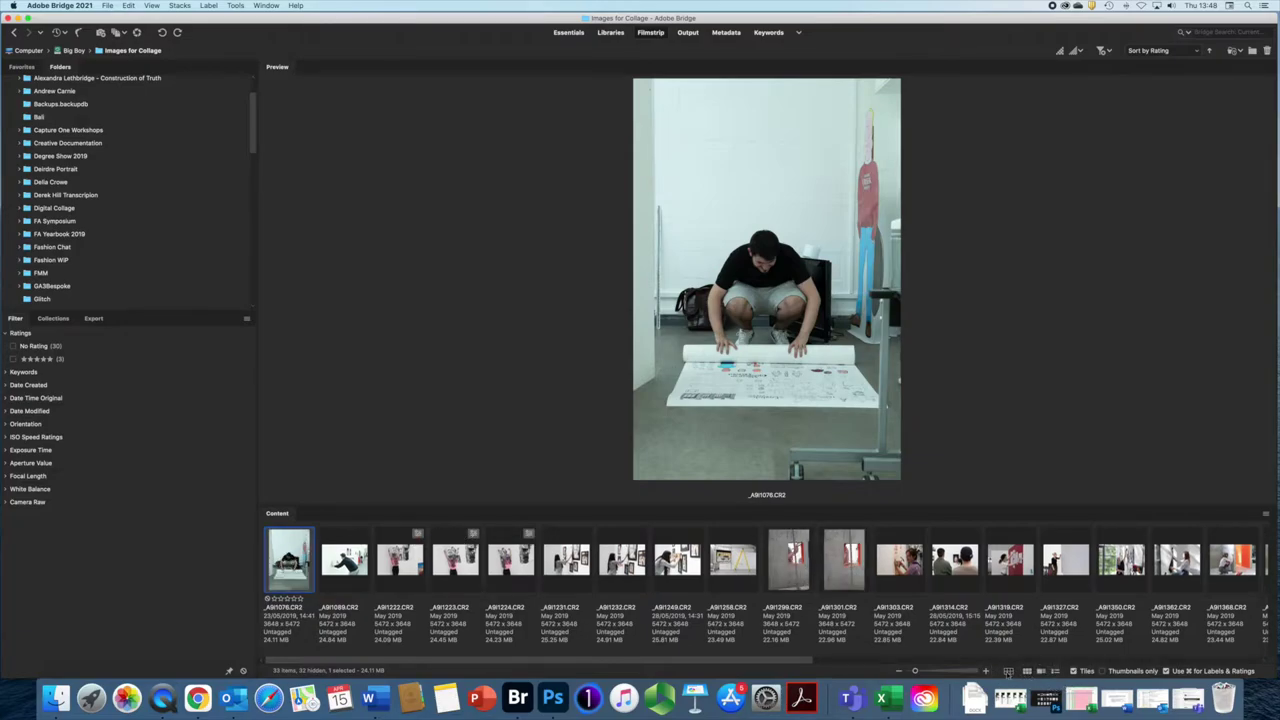
pyautogui.click(1026, 673)
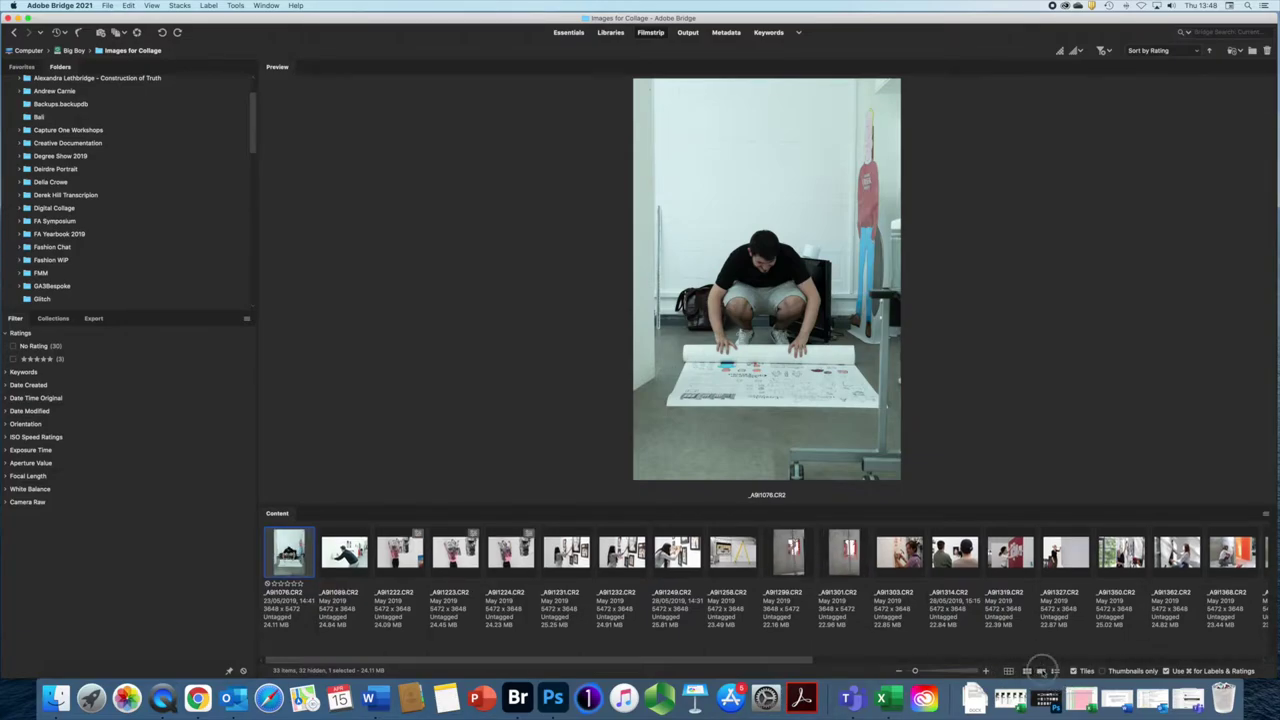
pyautogui.click(1040, 671)
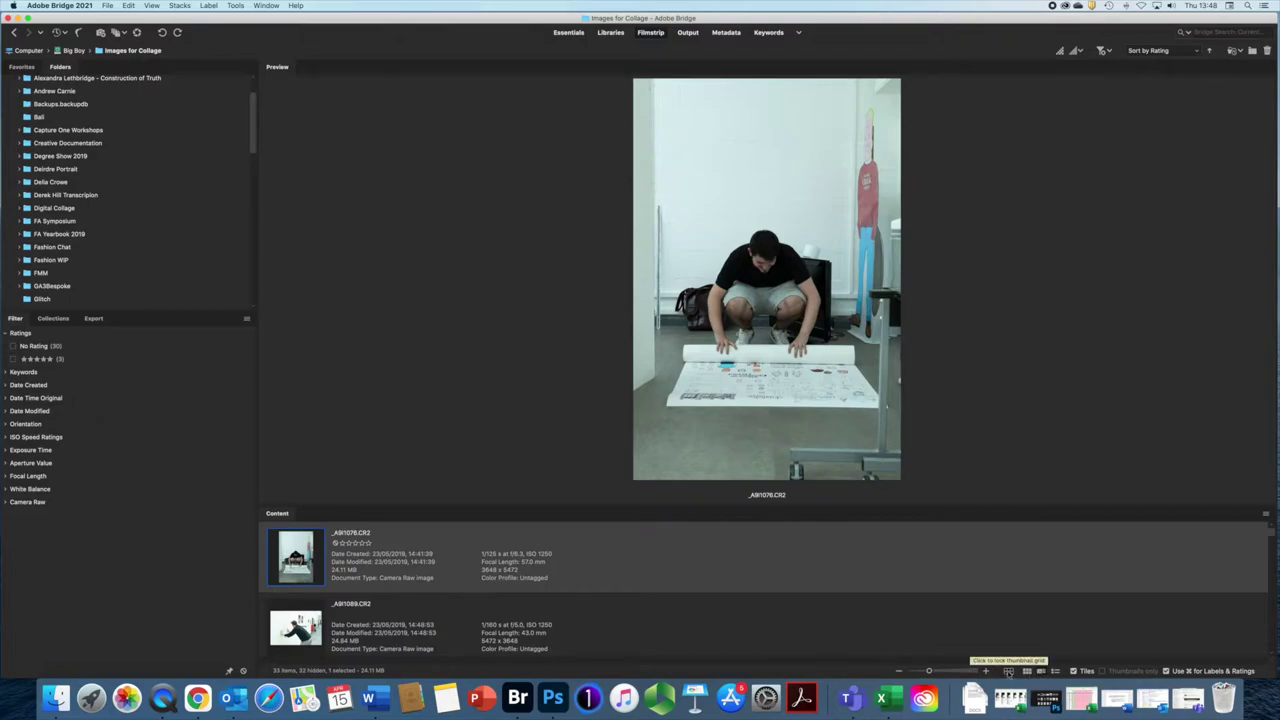
pyautogui.click(1008, 672)
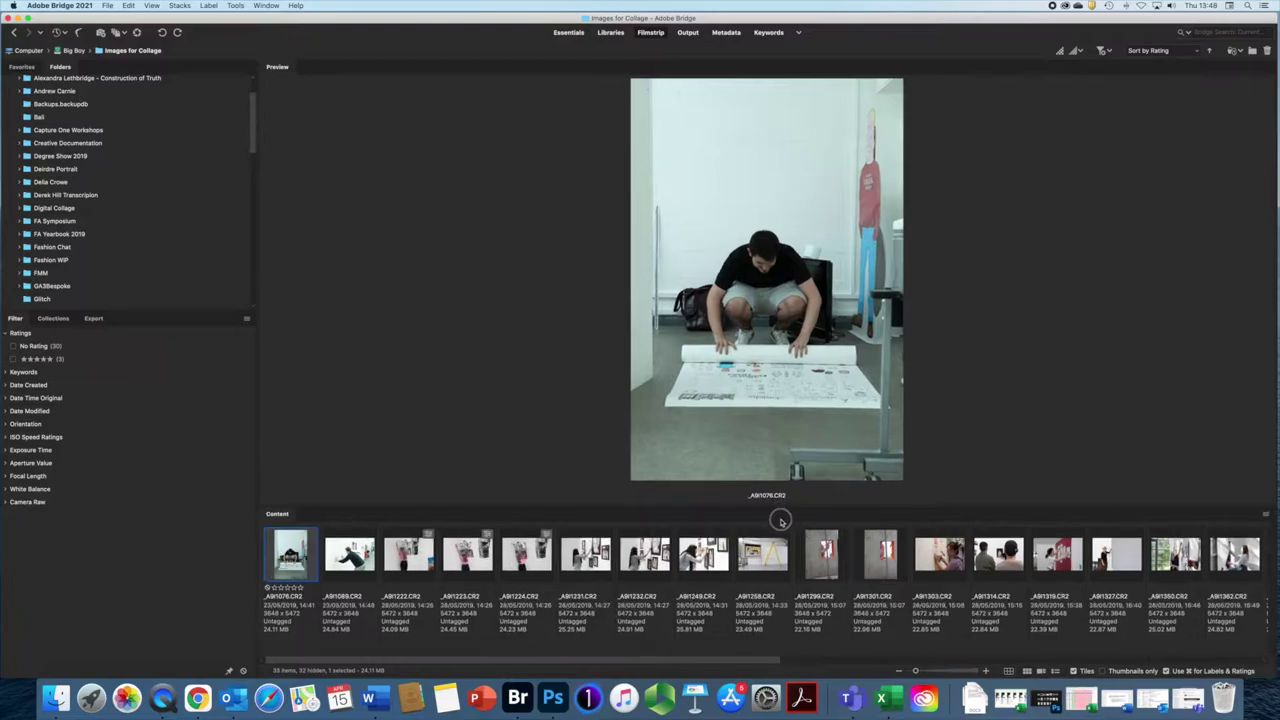
pyautogui.moveTo(781, 521); pyautogui.dragTo(777, 548)
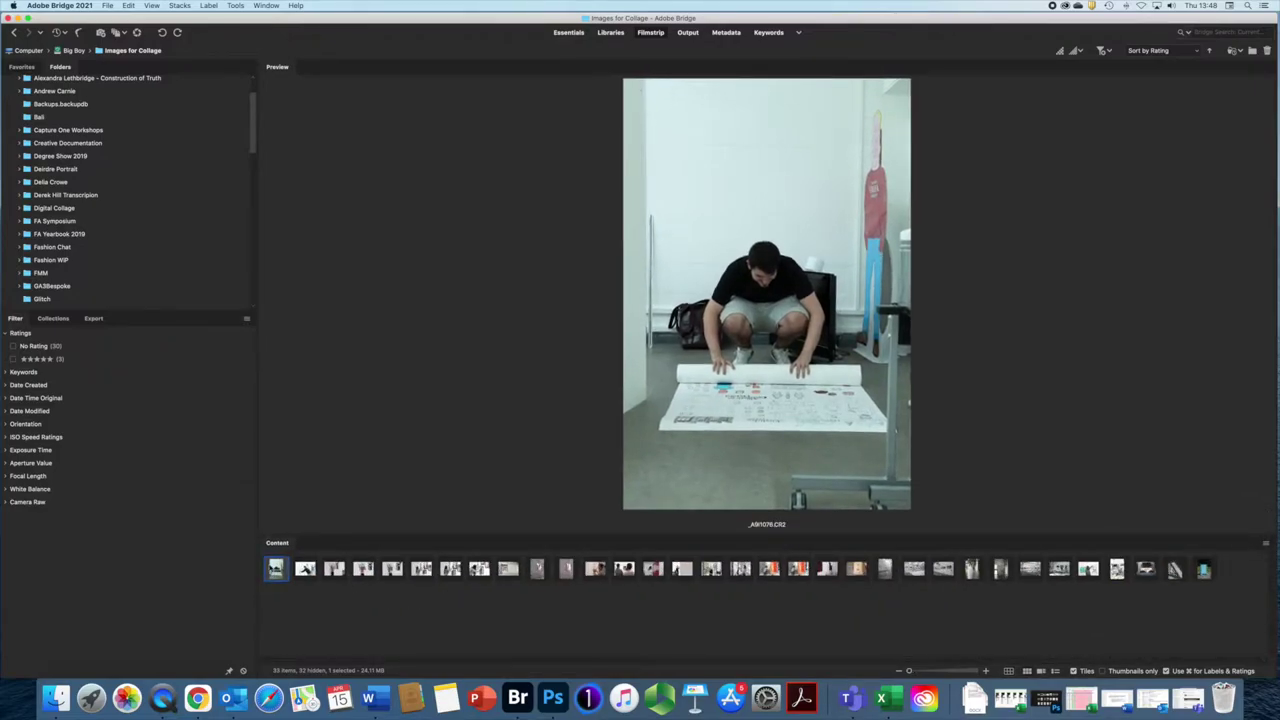
# Step: Step forward through the filmstrip to the red-coat gallery shot _A9I2589.CR2
pyautogui.press('Right')
pyautogui.press('Right')
pyautogui.press('Right')
pyautogui.press('Right')
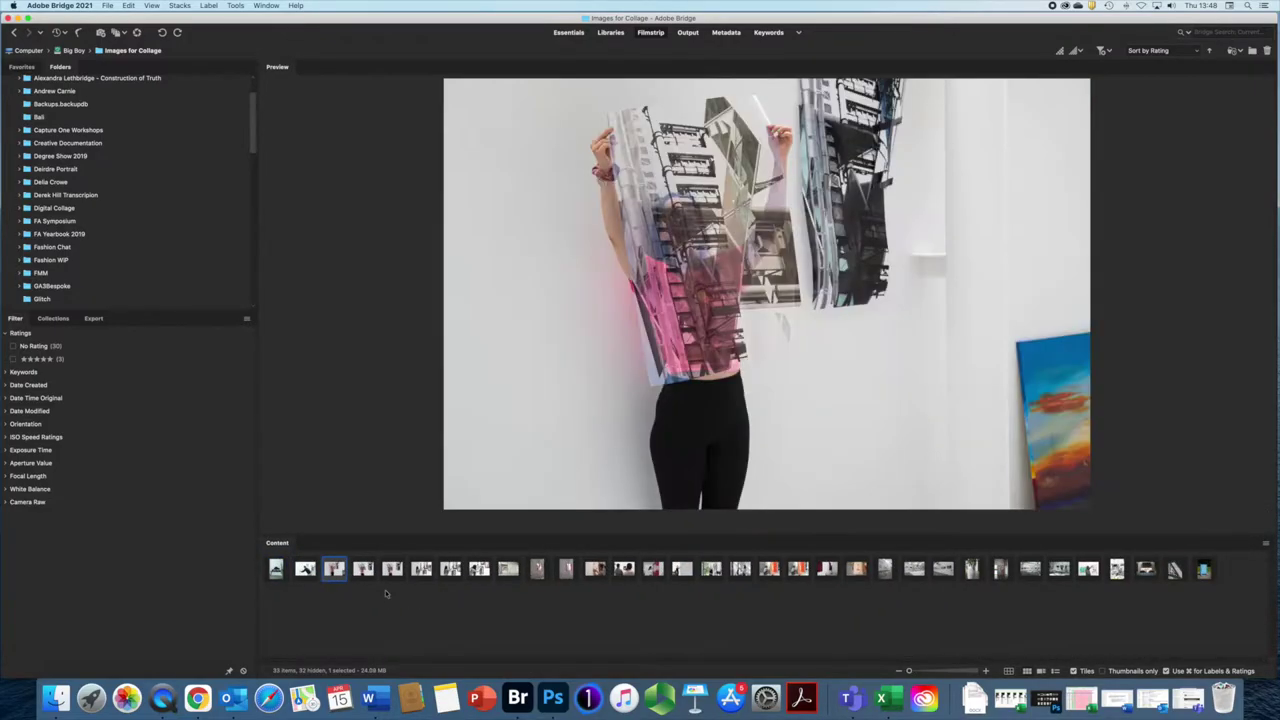
pyautogui.press('Right')
pyautogui.press('Right')
pyautogui.press('Right')
pyautogui.press('Right')
pyautogui.press('Right')
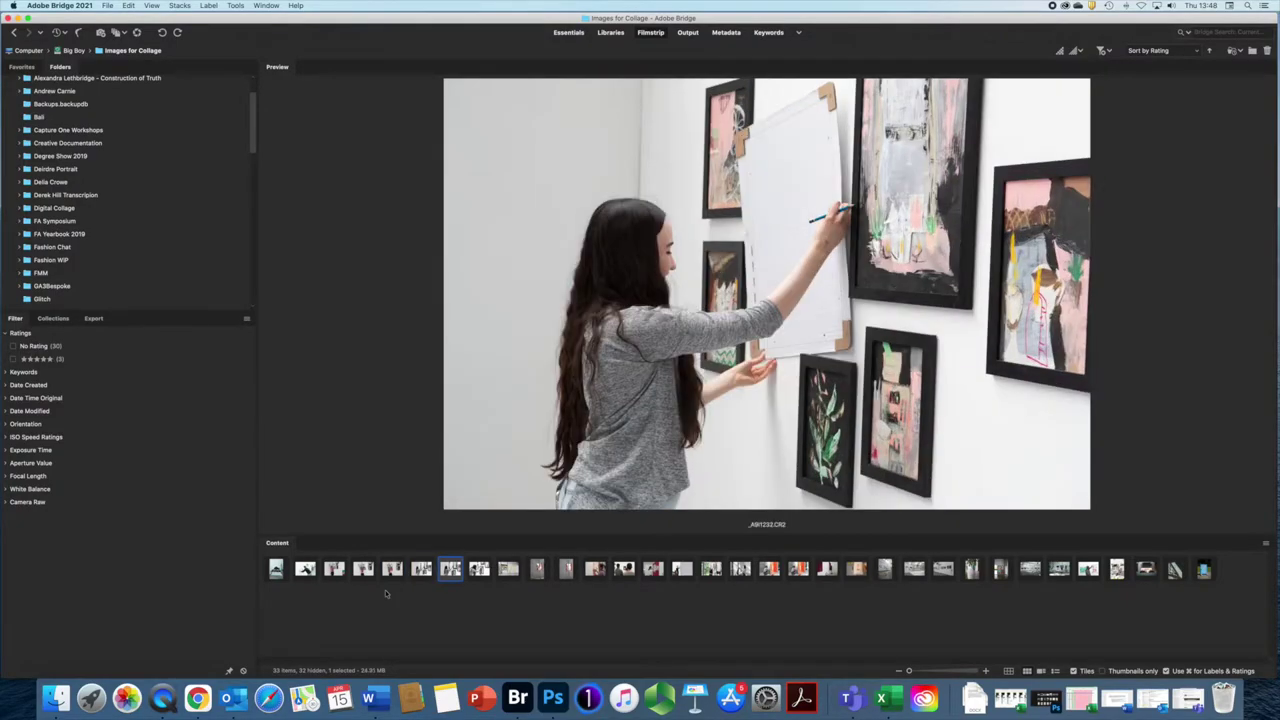
pyautogui.press('Right')
pyautogui.press('Right')
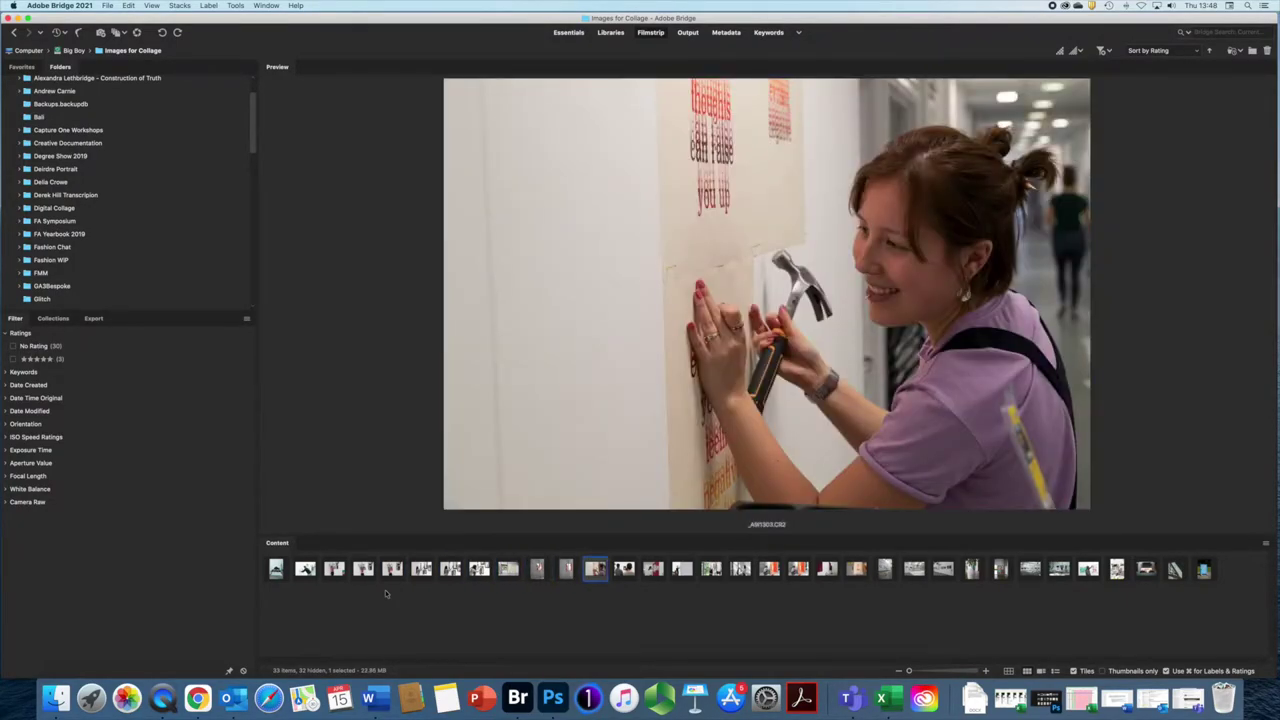
pyautogui.press('Right')
pyautogui.press('Right')
pyautogui.press('Right')
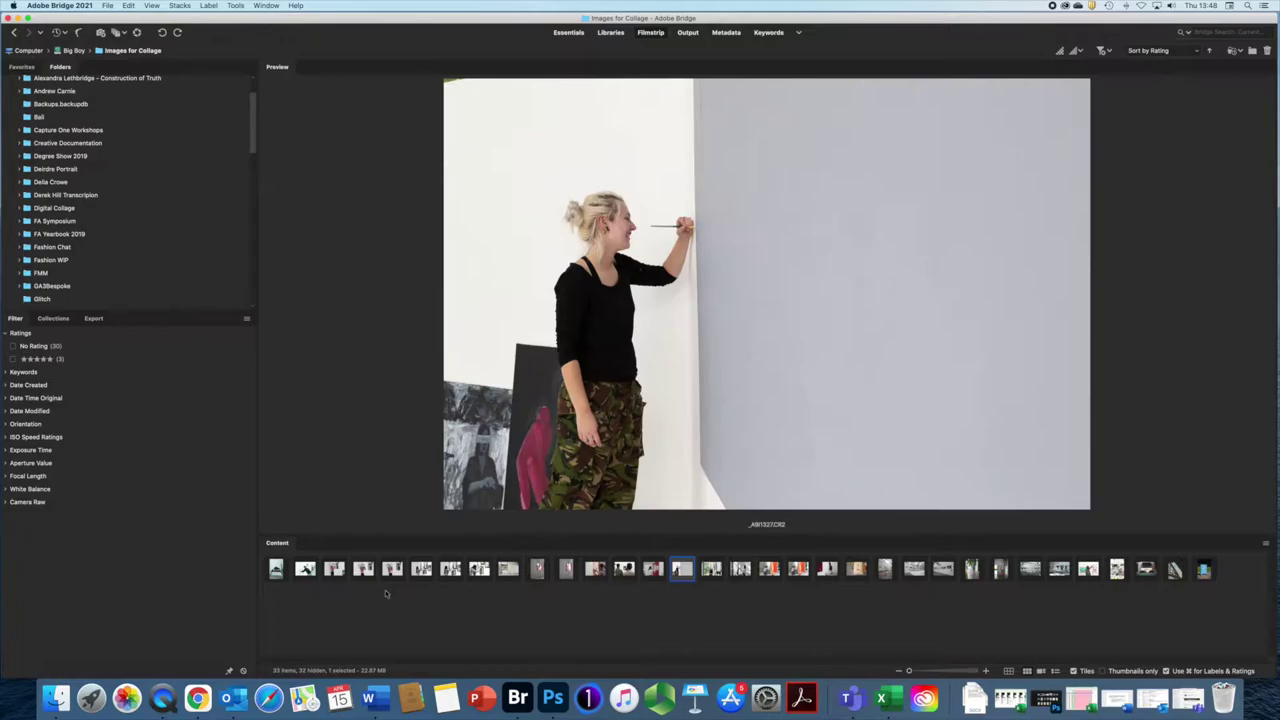
pyautogui.press('Right')
pyautogui.press('Right')
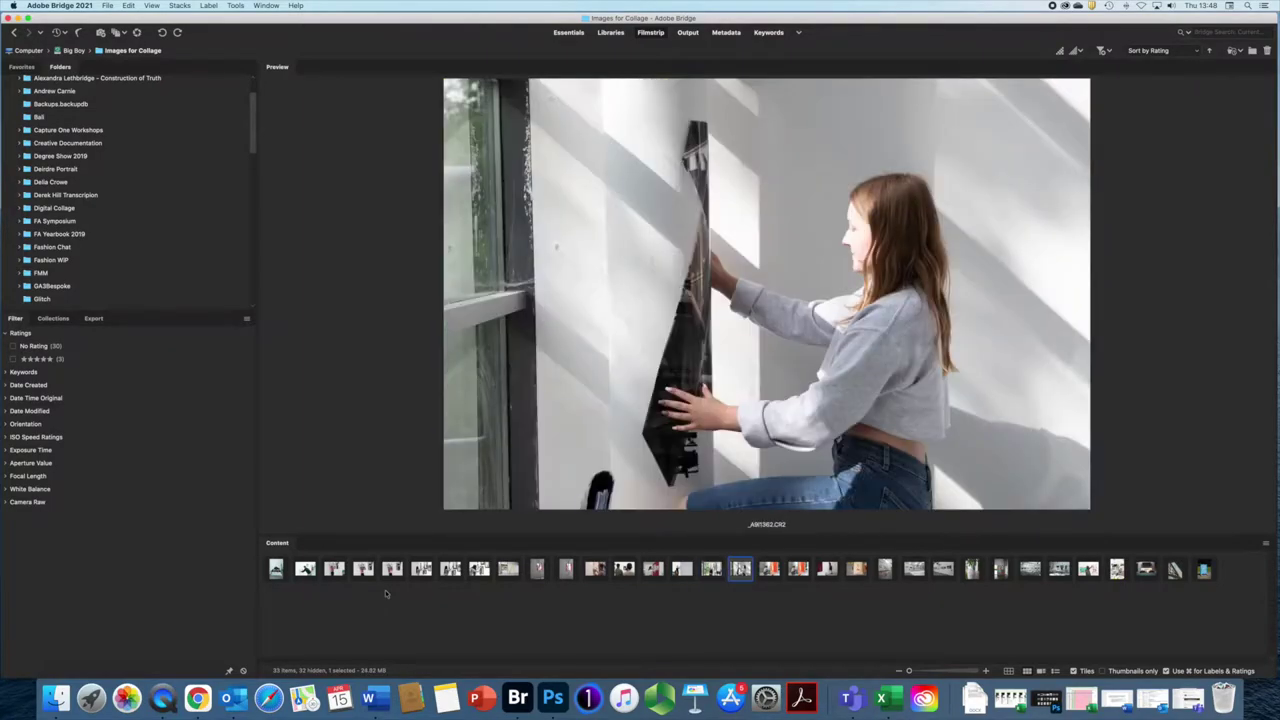
pyautogui.press('Right')
pyautogui.press('Right')
pyautogui.press('Right')
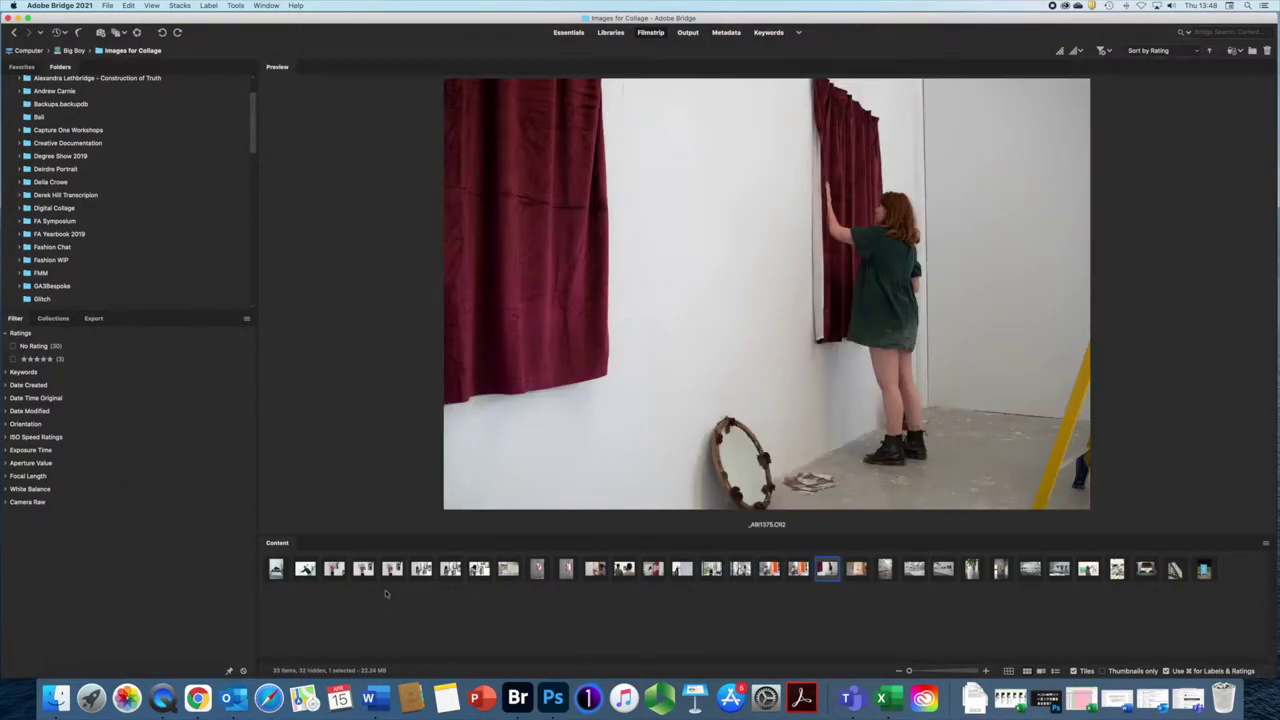
pyautogui.press('Right')
pyautogui.press('Right')
pyautogui.press('Right')
pyautogui.press('Right')
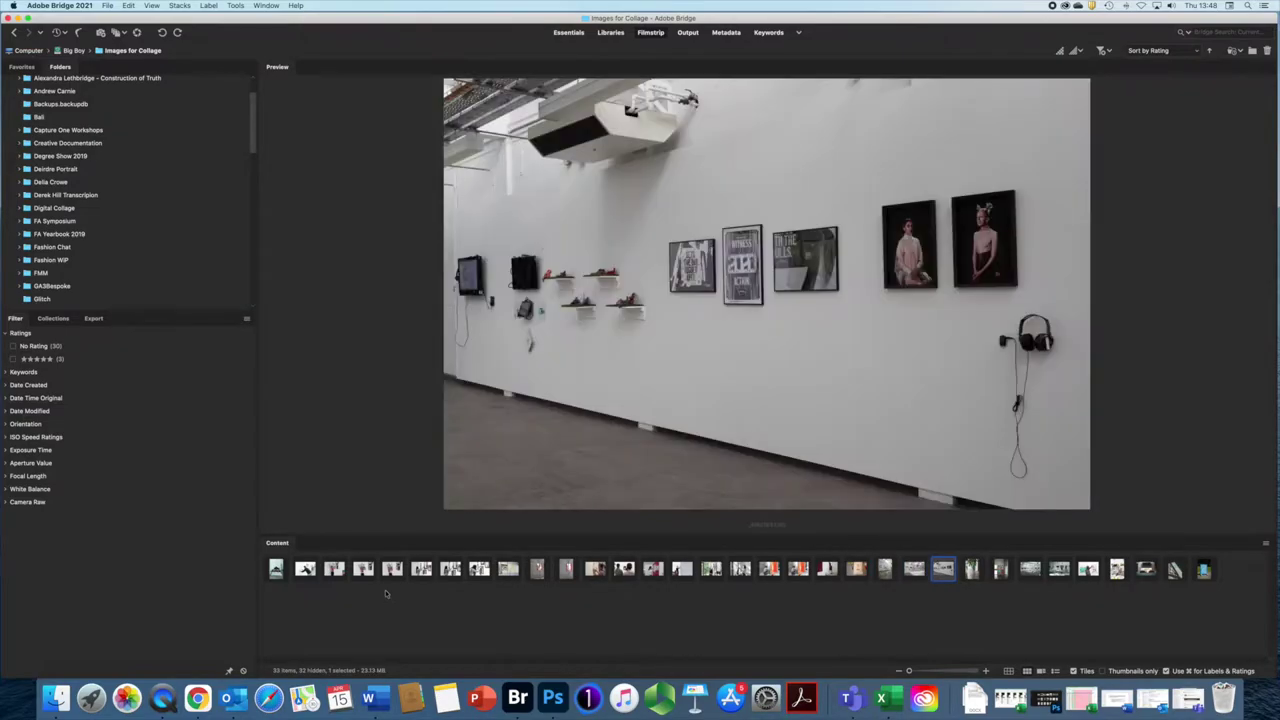
pyautogui.press('Right')
pyautogui.press('Right')
pyautogui.press('Right')
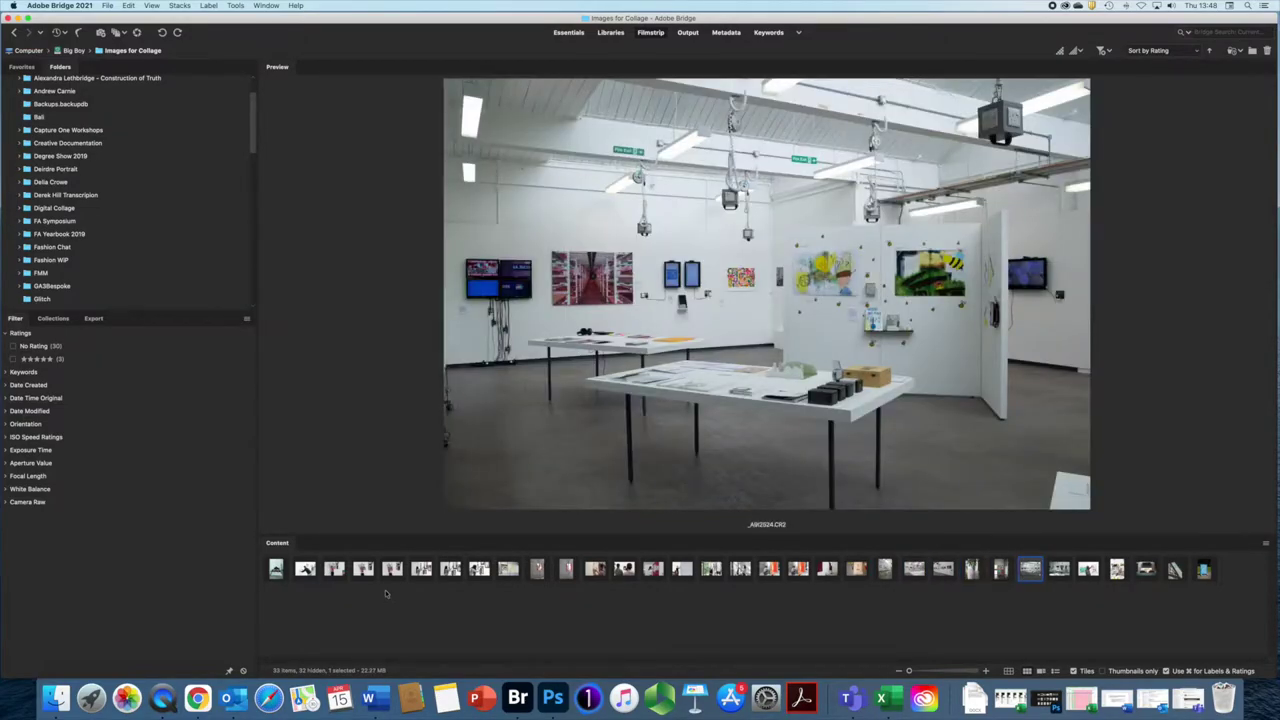
pyautogui.press('Right')
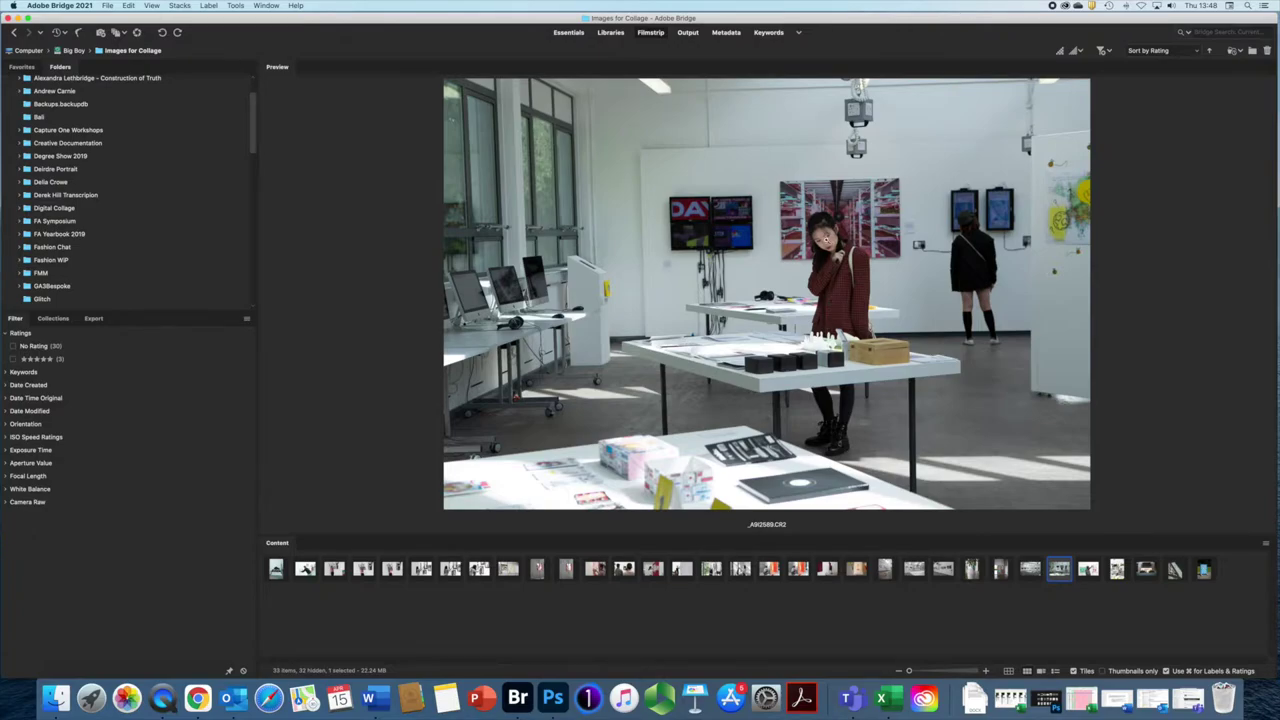
pyautogui.click(826, 241)
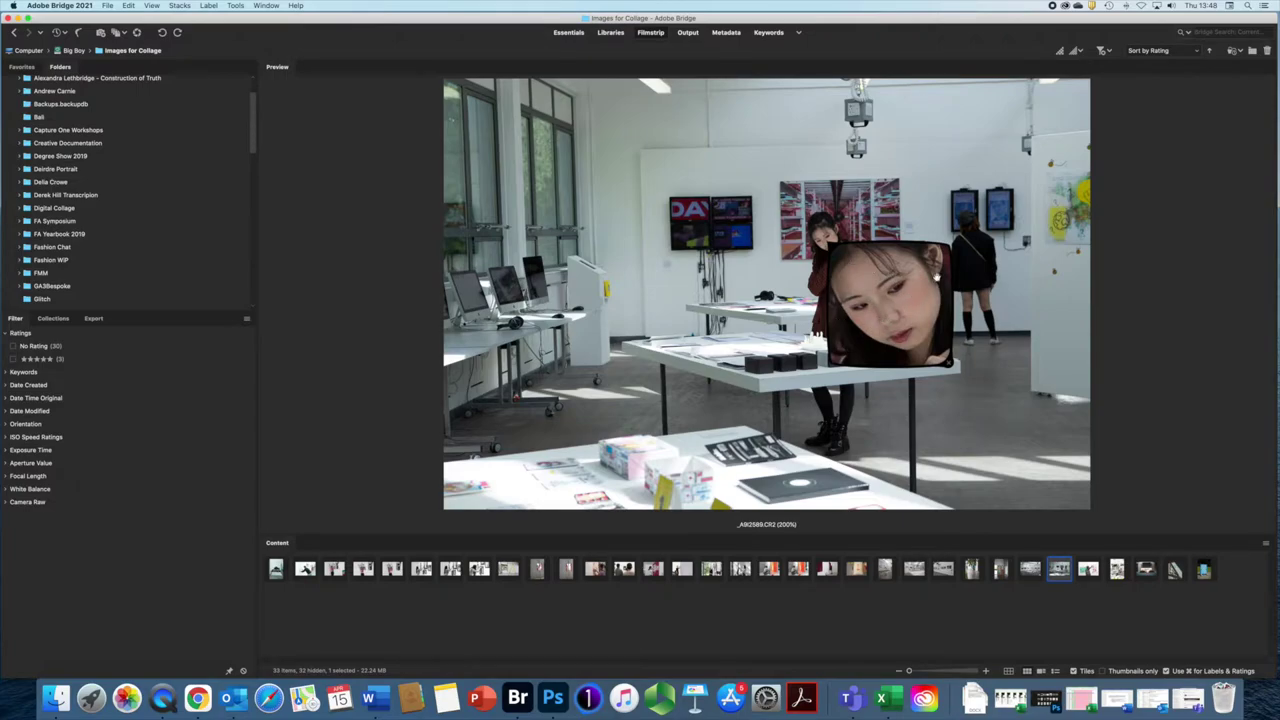
pyautogui.moveTo(830, 243); pyautogui.dragTo(827, 237)
pyautogui.click(867, 272)
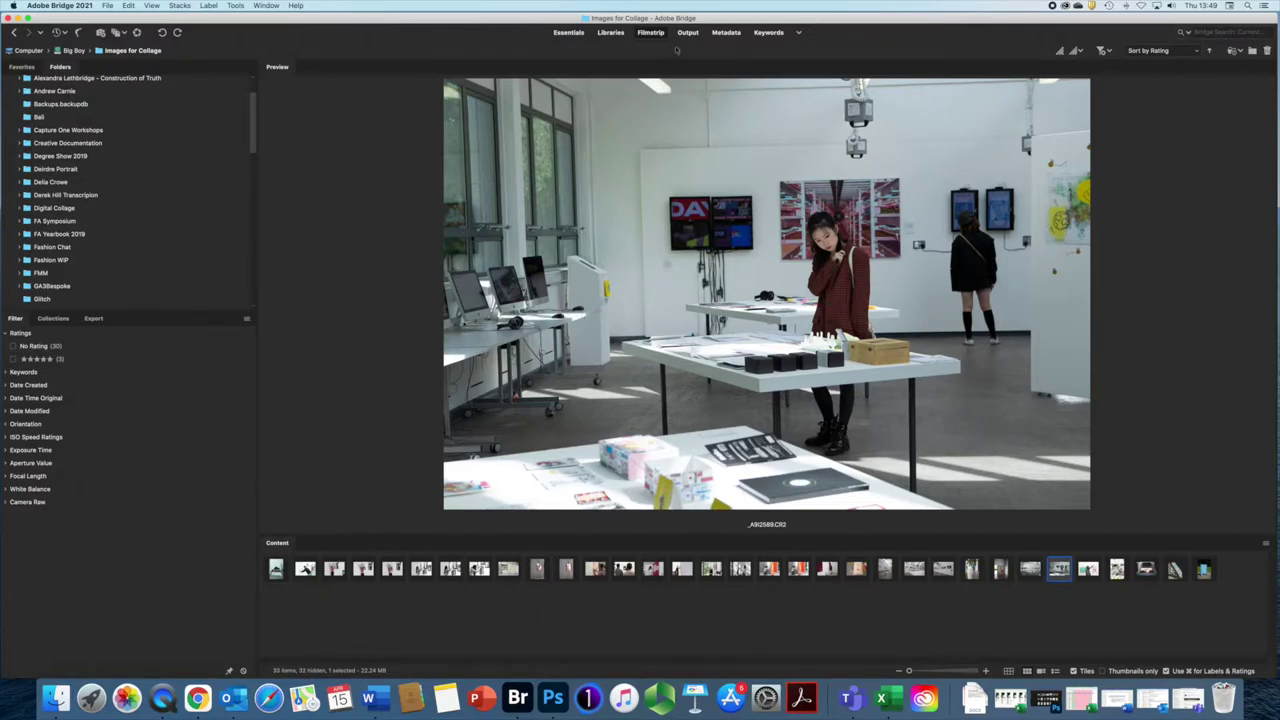
# Step: Cycle through the Libraries, Output, and Metadata workspaces
pyautogui.click(610, 33)
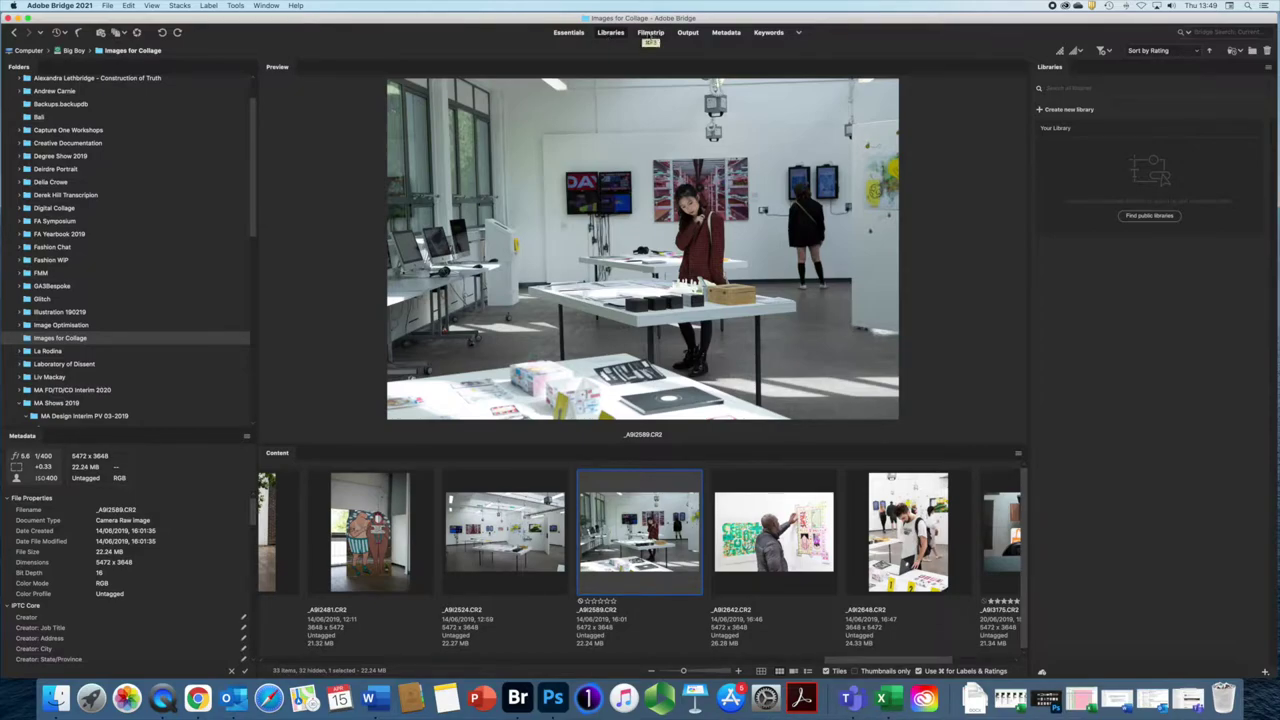
pyautogui.click(688, 33)
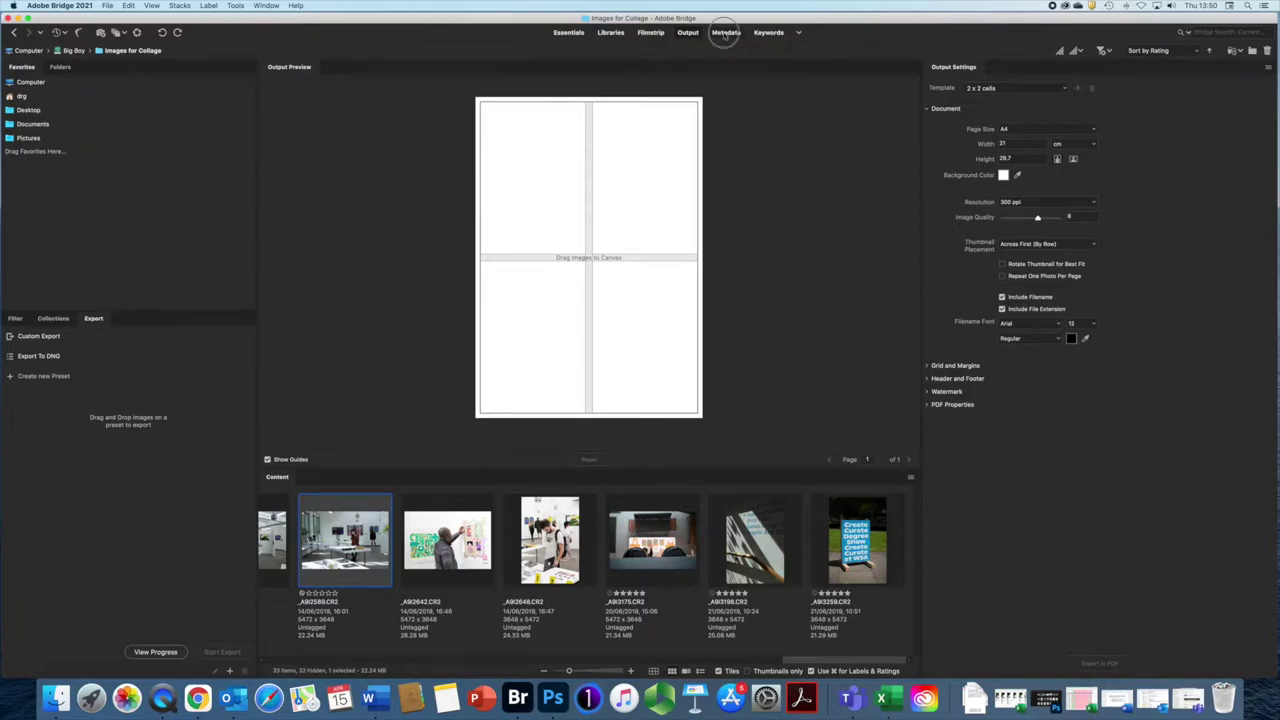
pyautogui.click(725, 33)
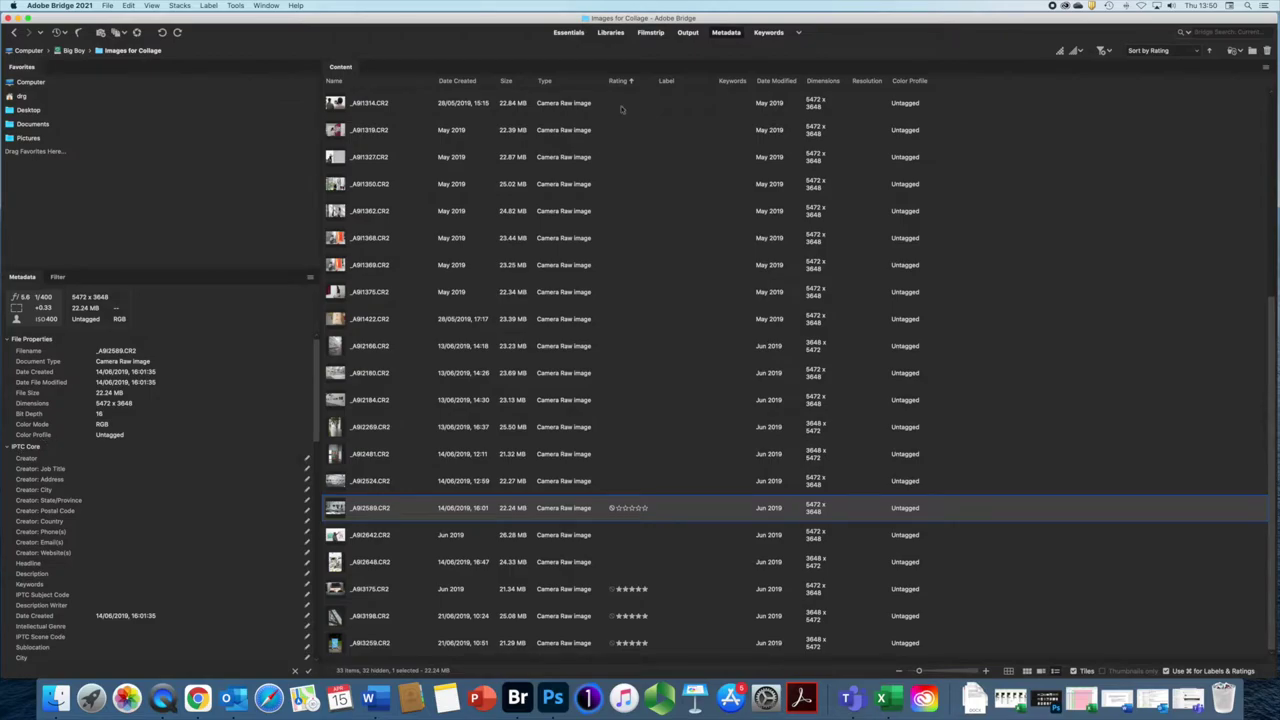
# Step: View the Keywords workspace, then go back to the Filmstrip workspace
pyautogui.click(770, 32)
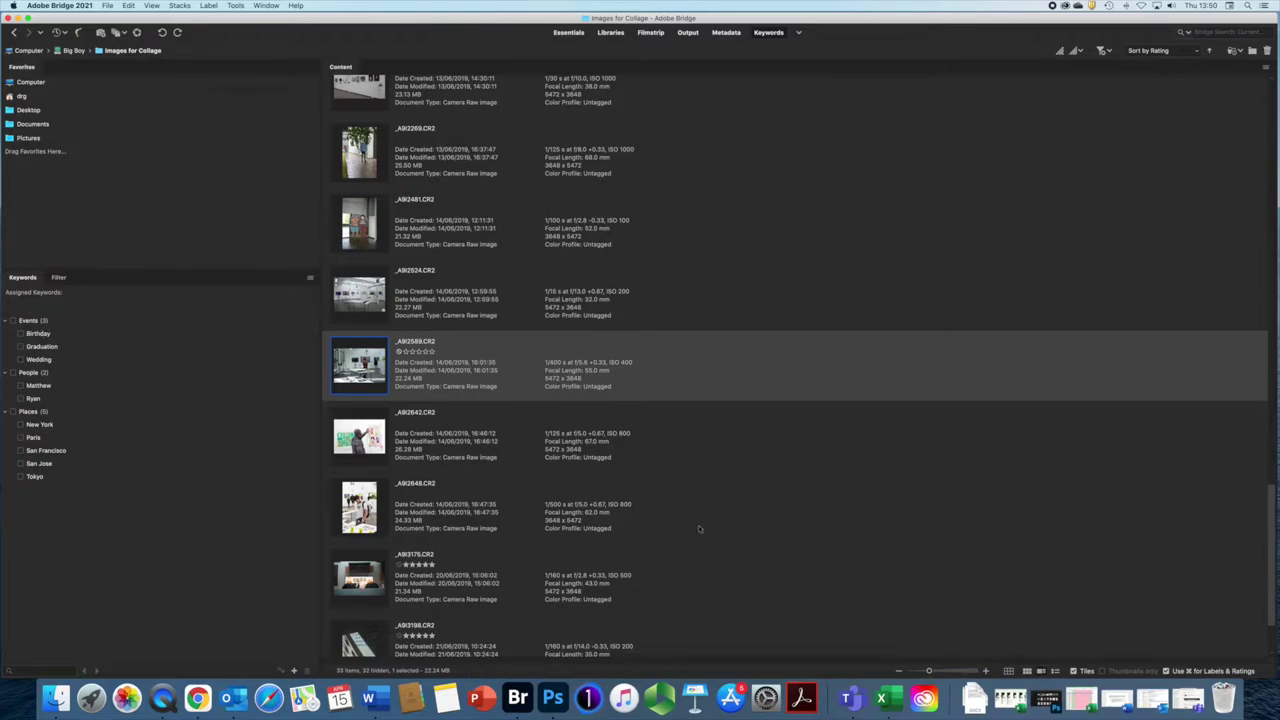
pyautogui.click(650, 32)
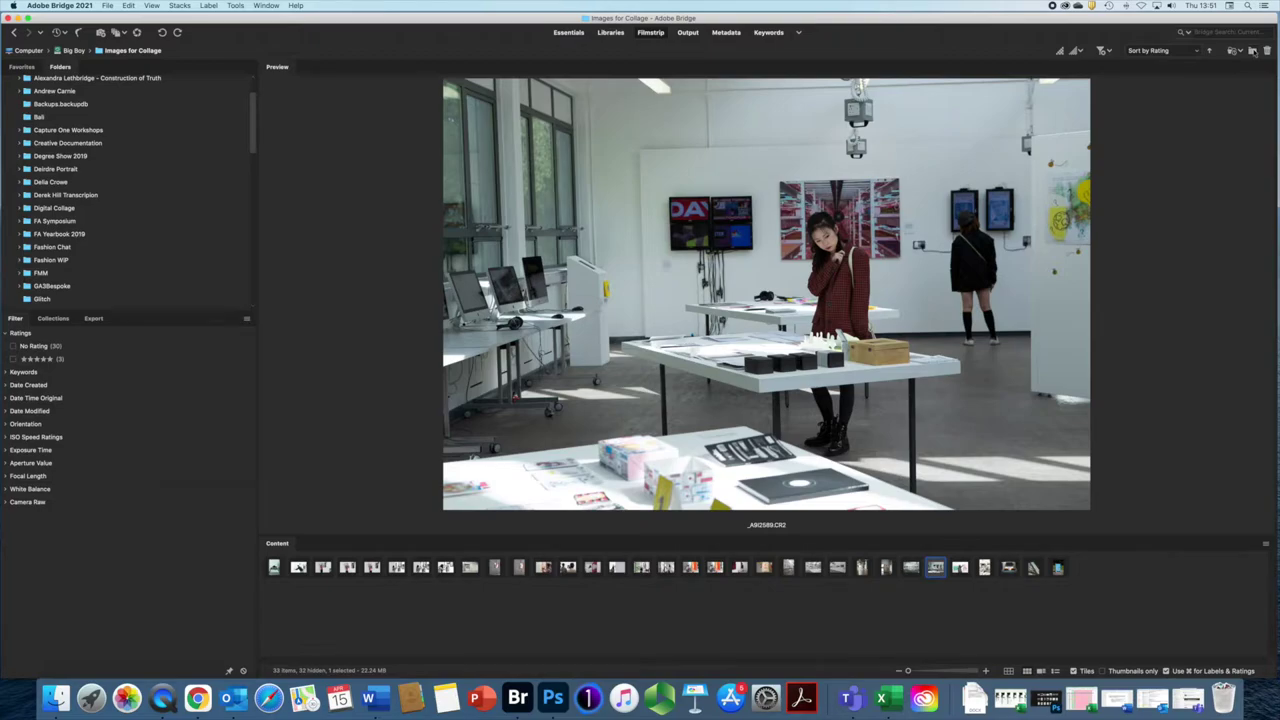
# Step: Step back one photo, then select the folder's first photo, _A9I1076.CR2
pyautogui.press('Left')
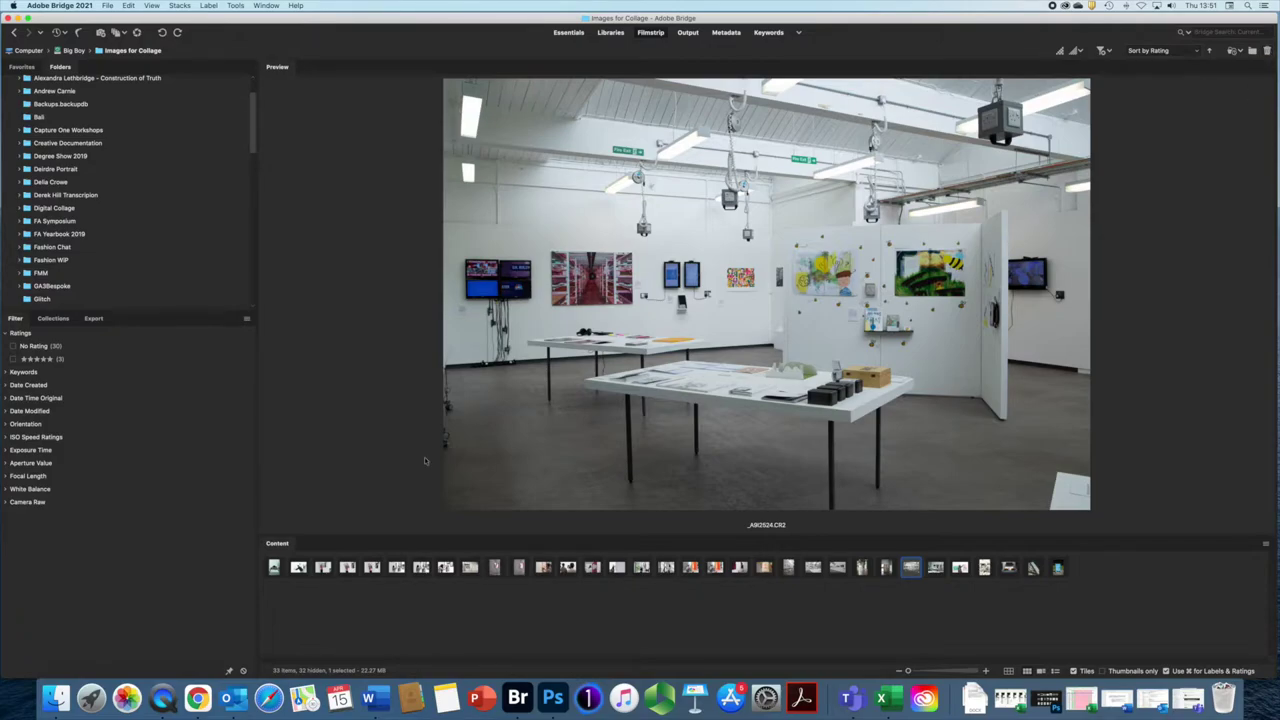
pyautogui.click(276, 569)
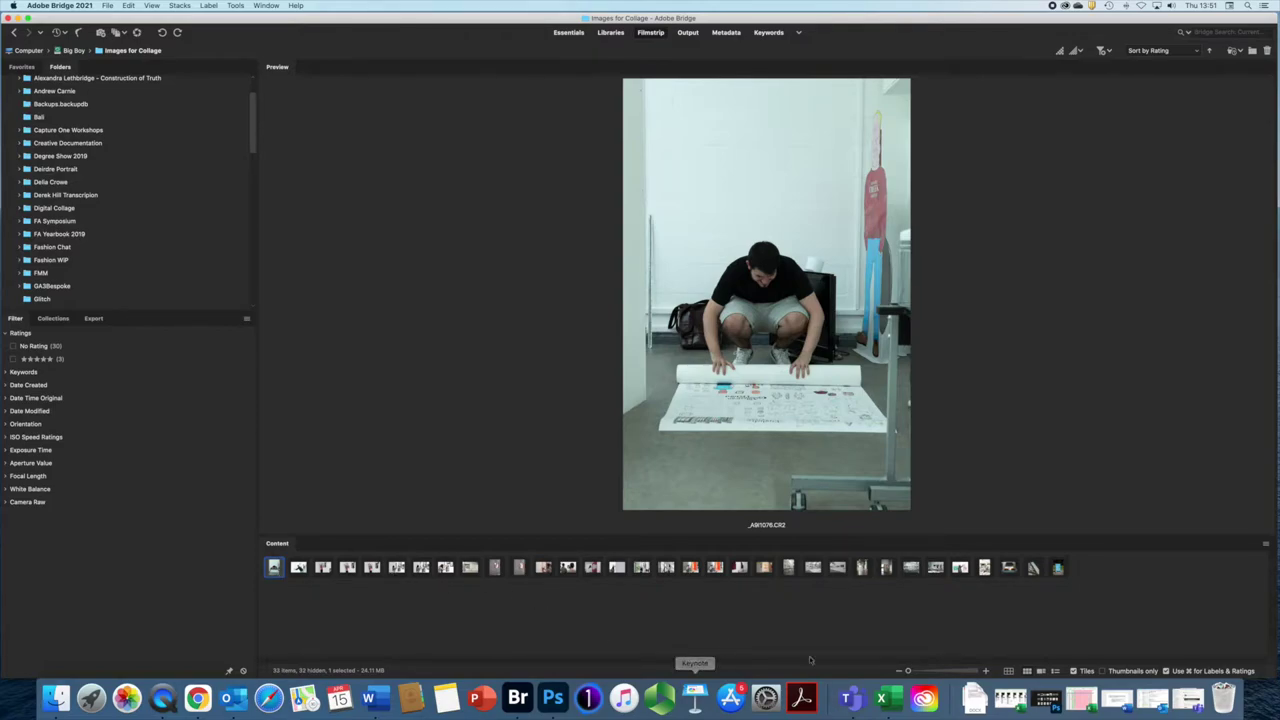
# Step: Enlarge filmstrip thumbnails to show file details, select _A9I1222.CR2, and check the rating options
pyautogui.moveTo(908, 672); pyautogui.dragTo(911, 672)
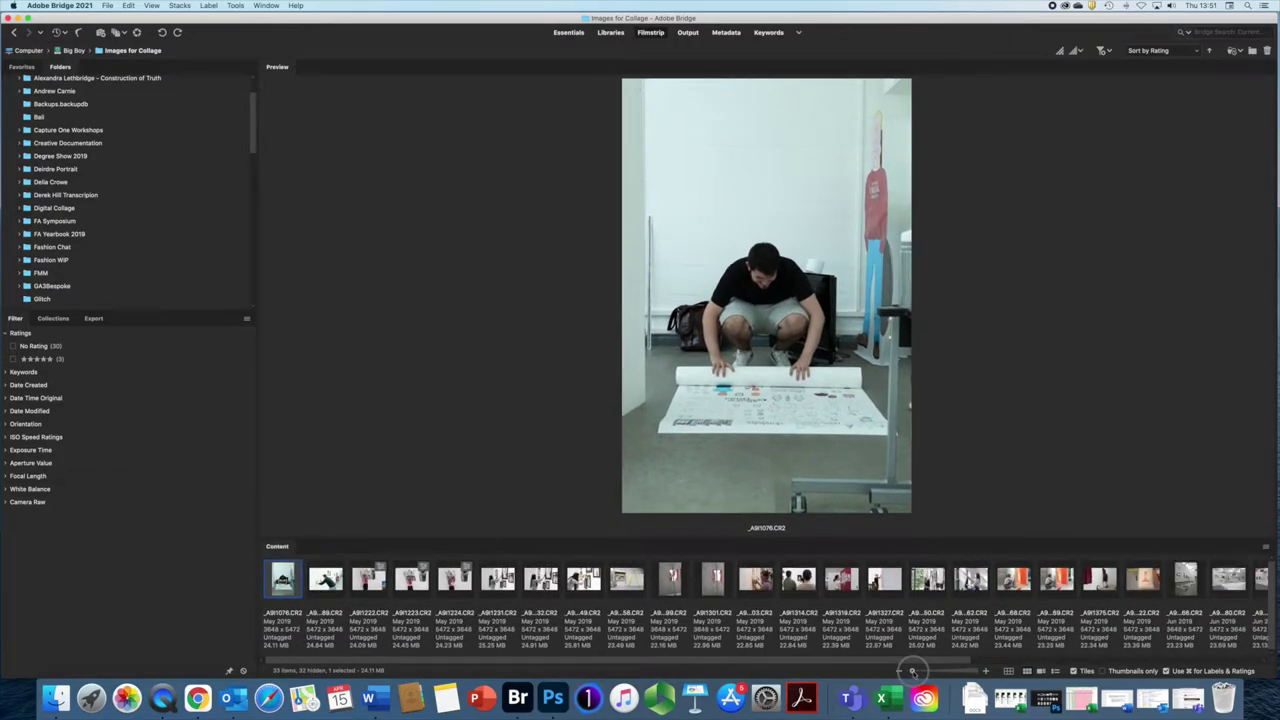
pyautogui.moveTo(911, 672); pyautogui.dragTo(913, 672)
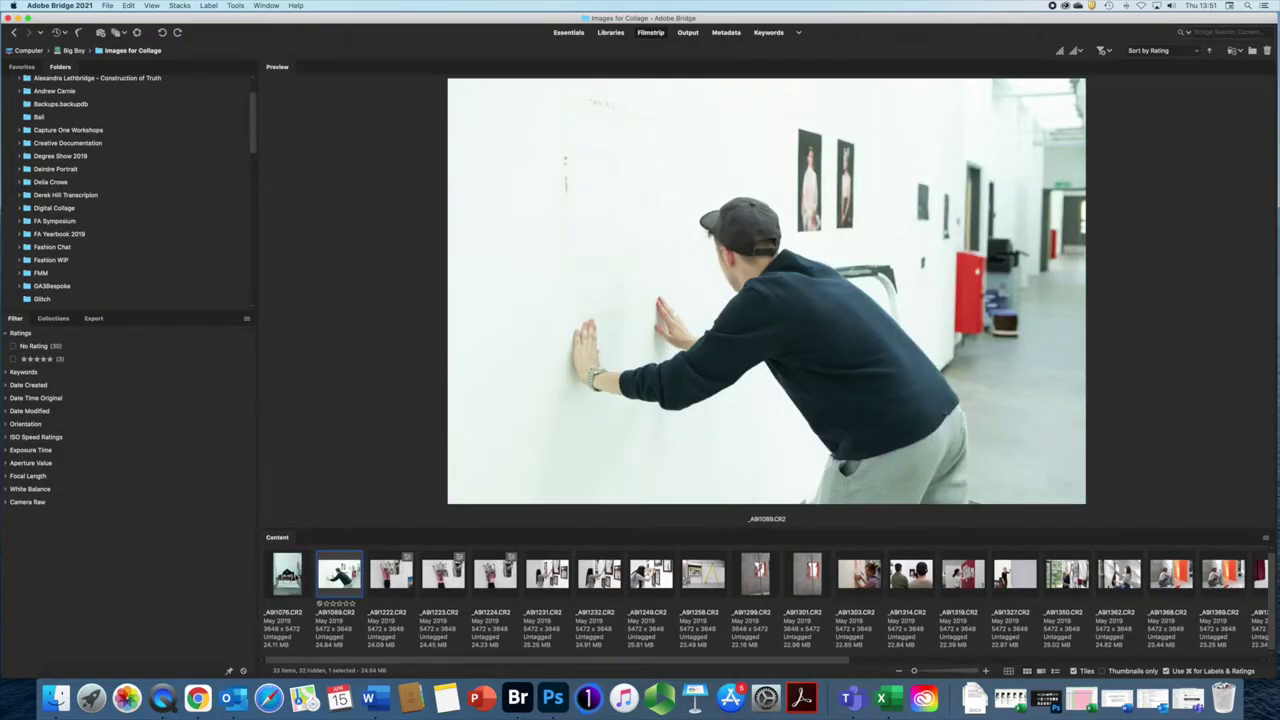
pyautogui.press('Right')
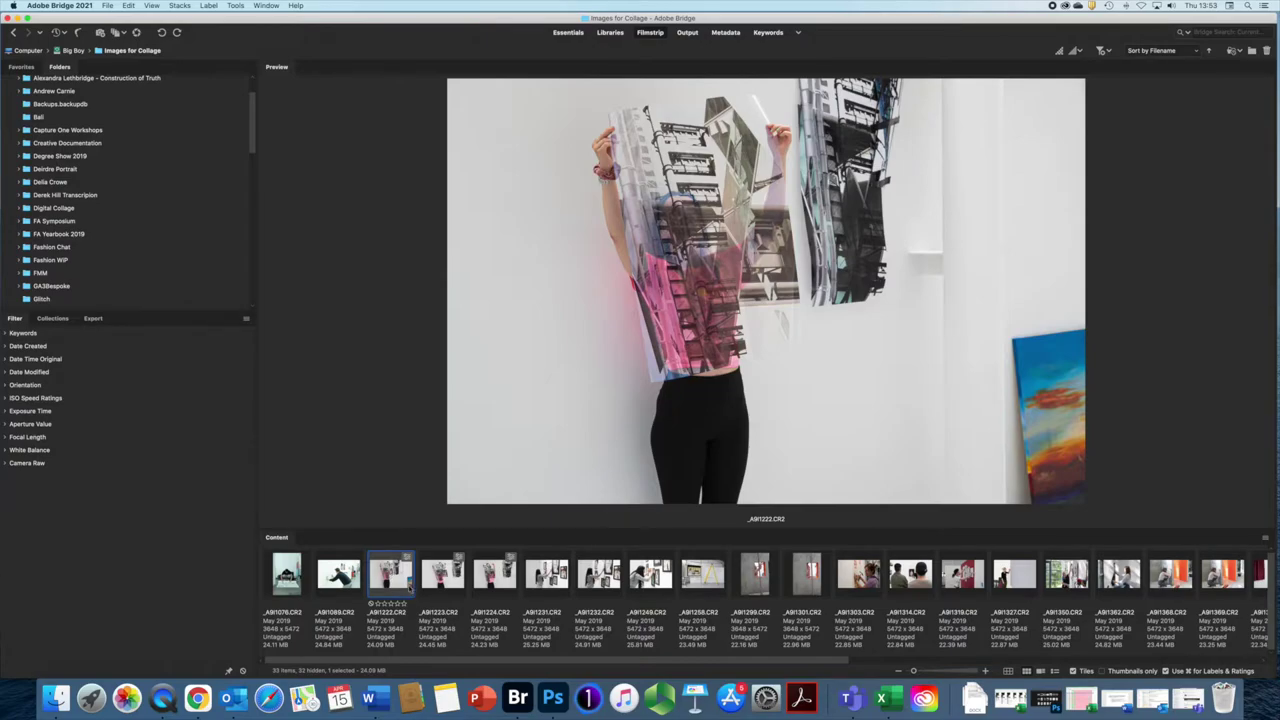
pyautogui.click(211, 6)
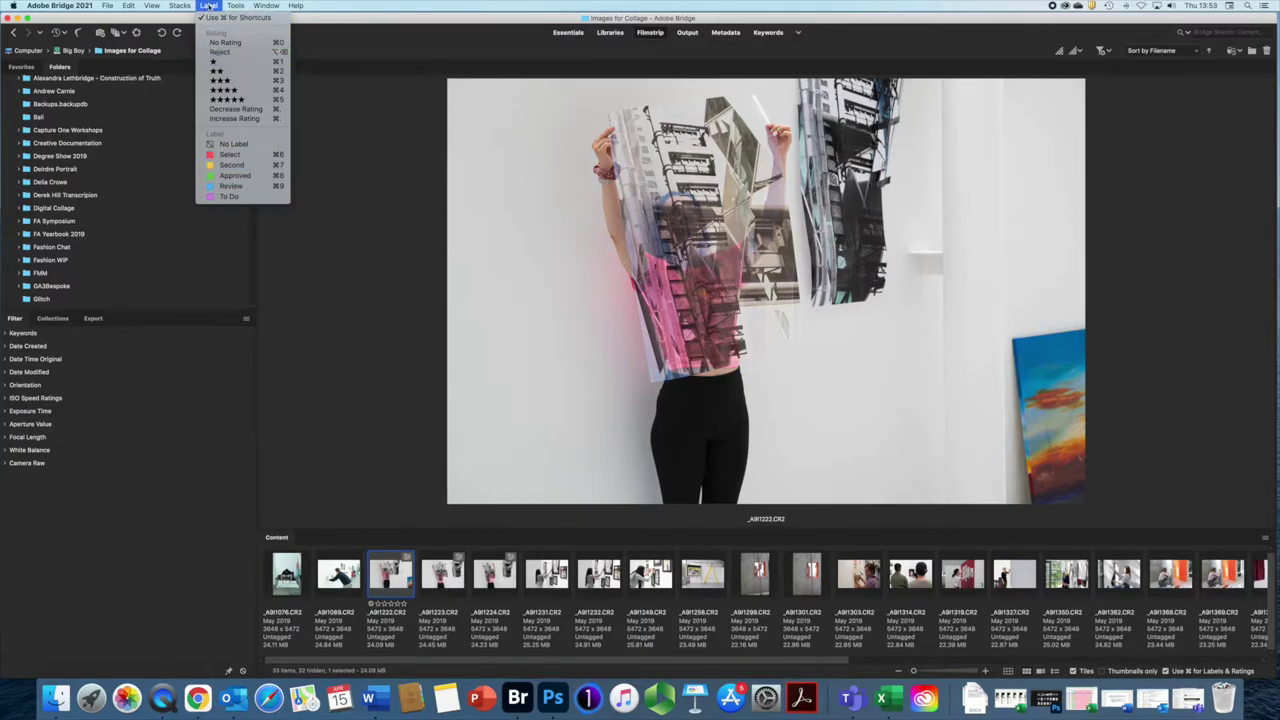
# Step: Rate _A9I1222 and _A9I1223 five stars
pyautogui.click(209, 6)
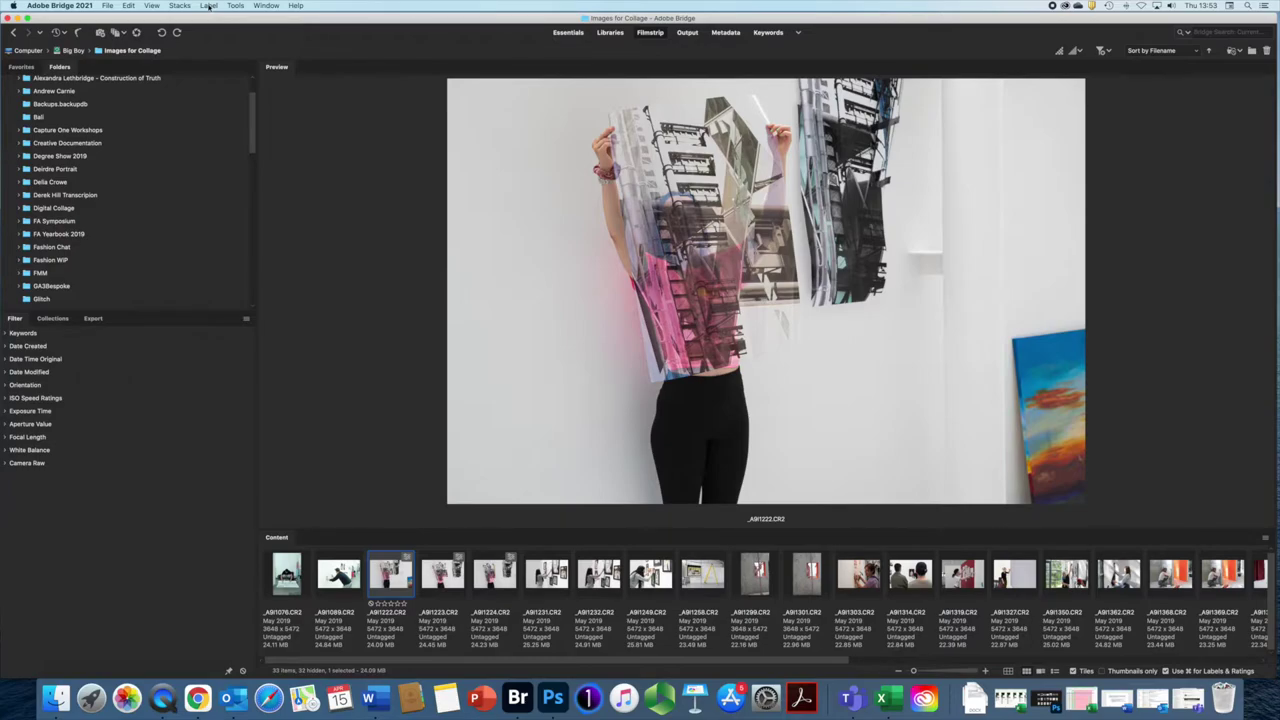
pyautogui.press('super+5')
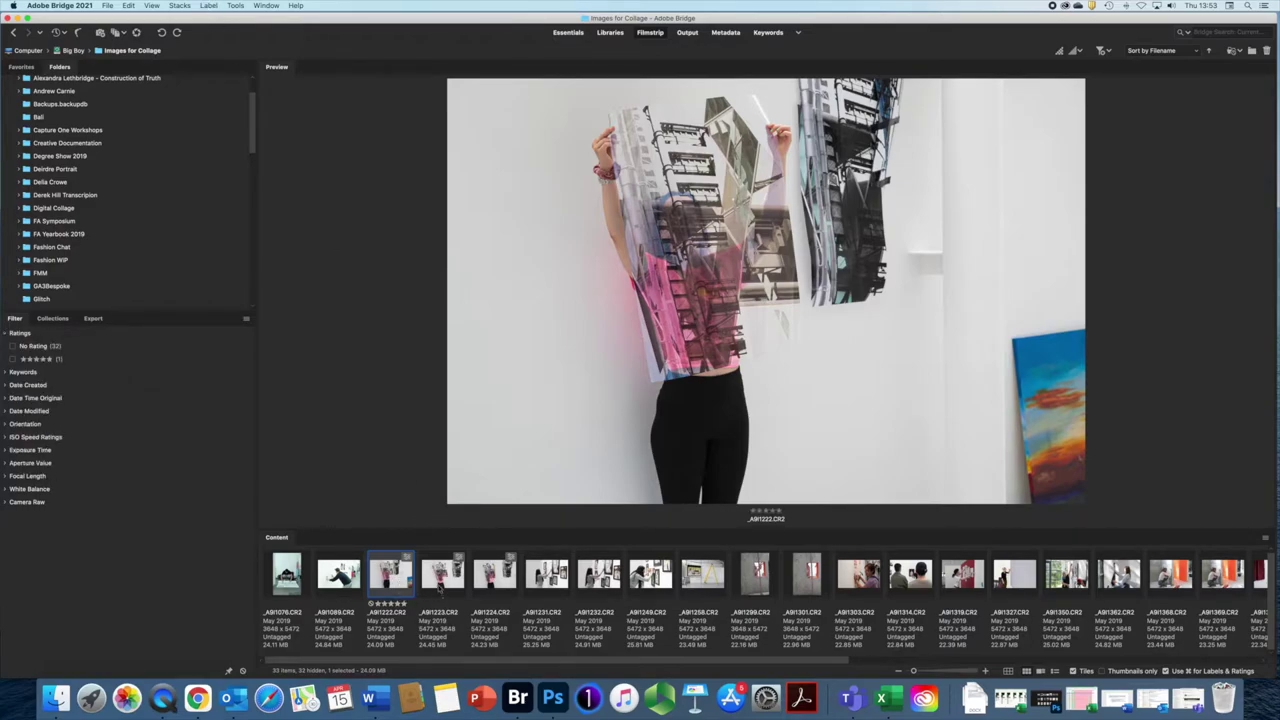
pyautogui.click(443, 575)
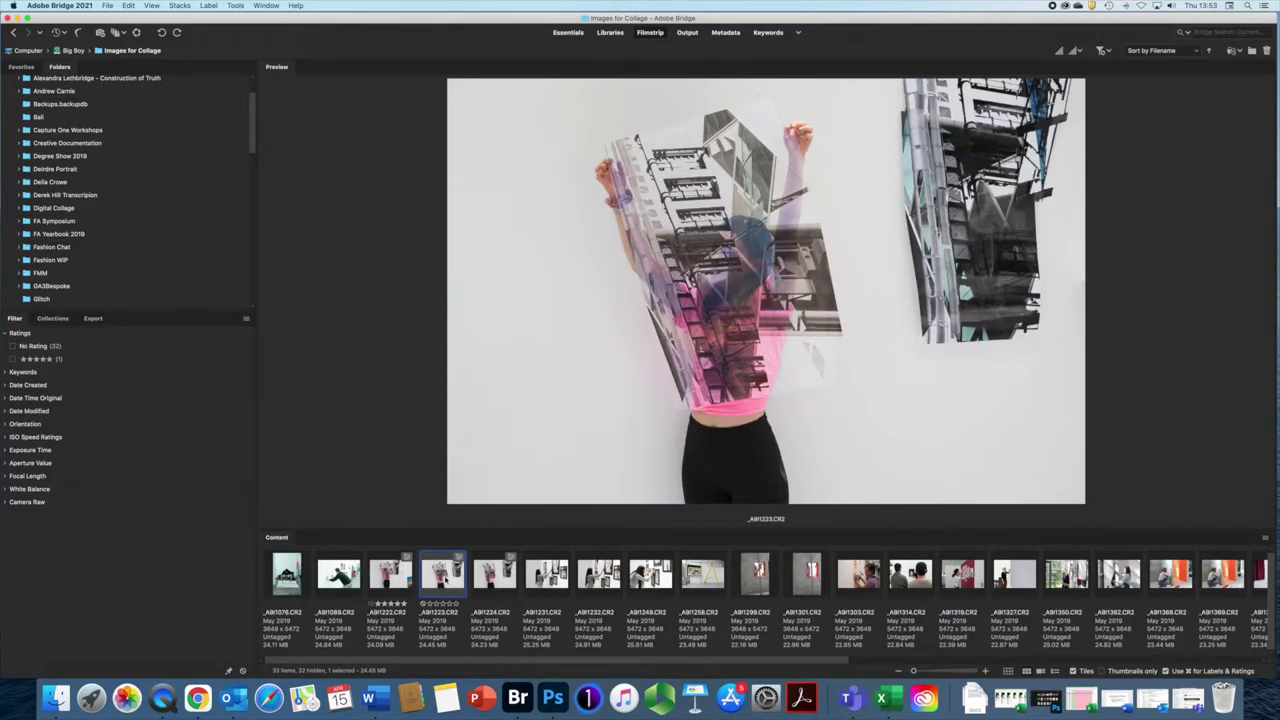
pyautogui.click(494, 573)
pyautogui.press('Left')
pyautogui.press('super+5')
# Step: Rate _A9I1249 and the hammer photo _A9I1303 five stars
pyautogui.press('Right')
pyautogui.press('Right')
pyautogui.press('Right')
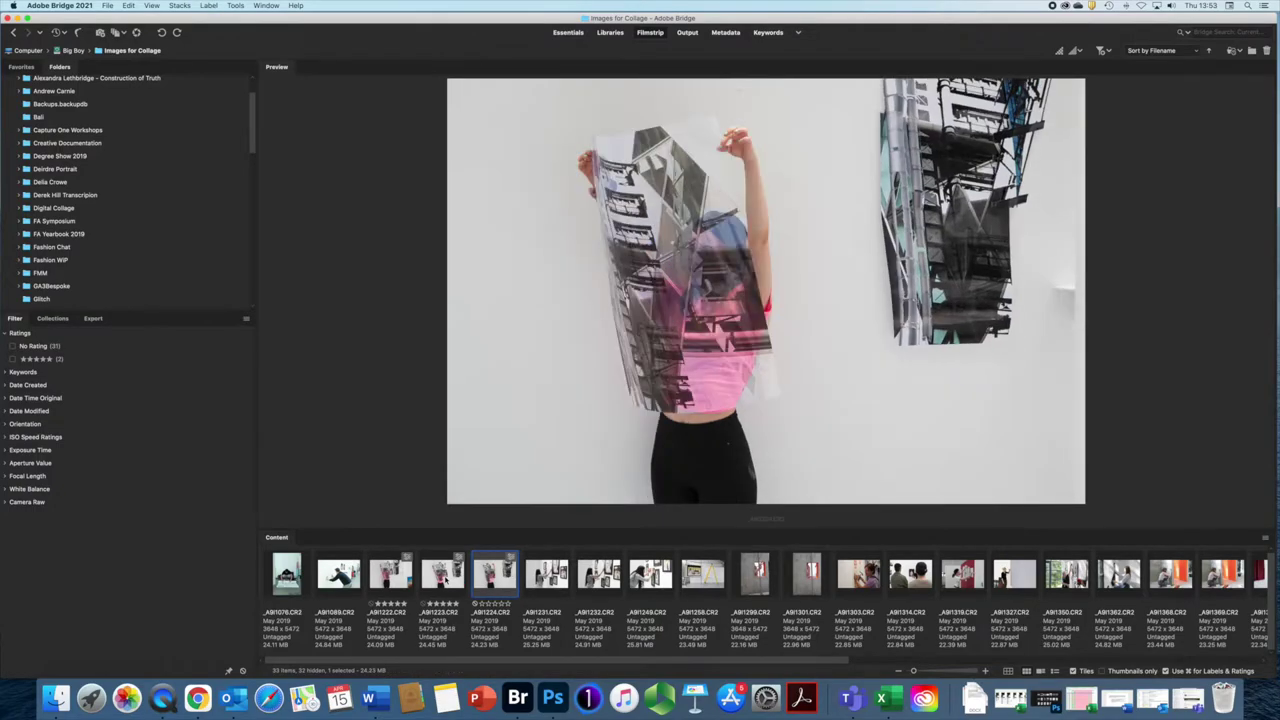
pyautogui.press('Right')
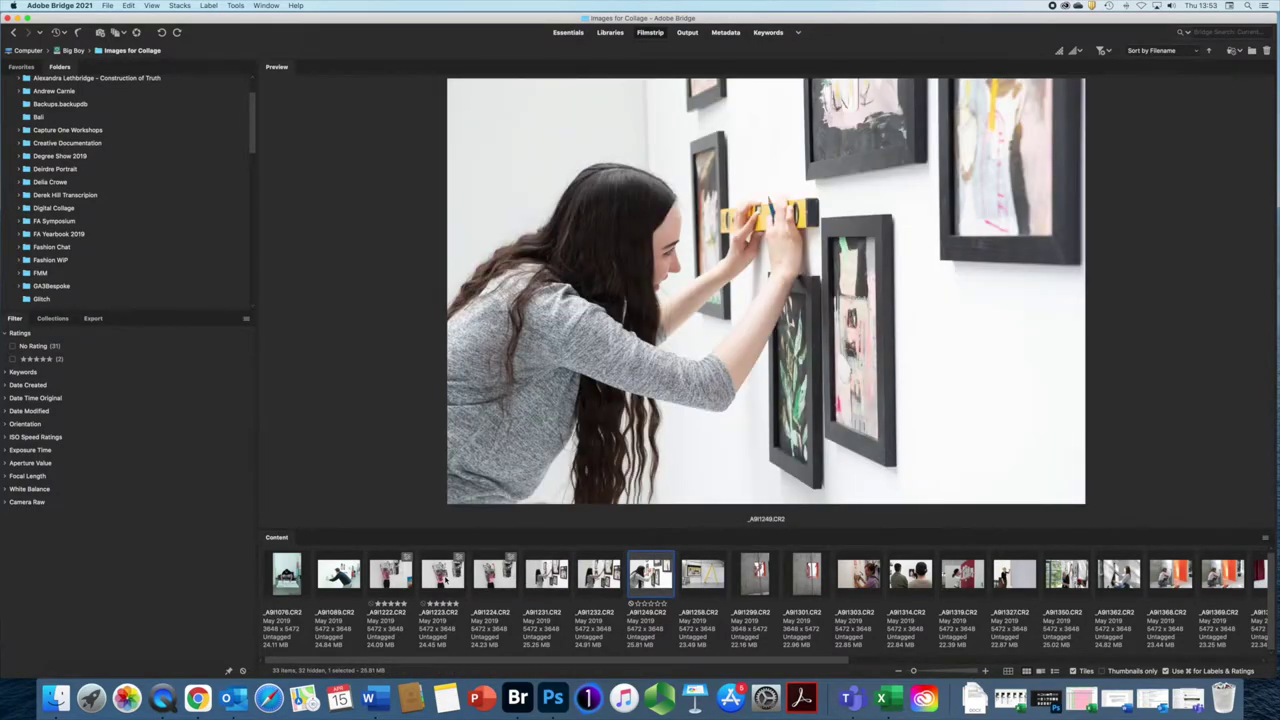
pyautogui.press('super+5')
pyautogui.press('Right')
pyautogui.press('Right')
pyautogui.press('Right')
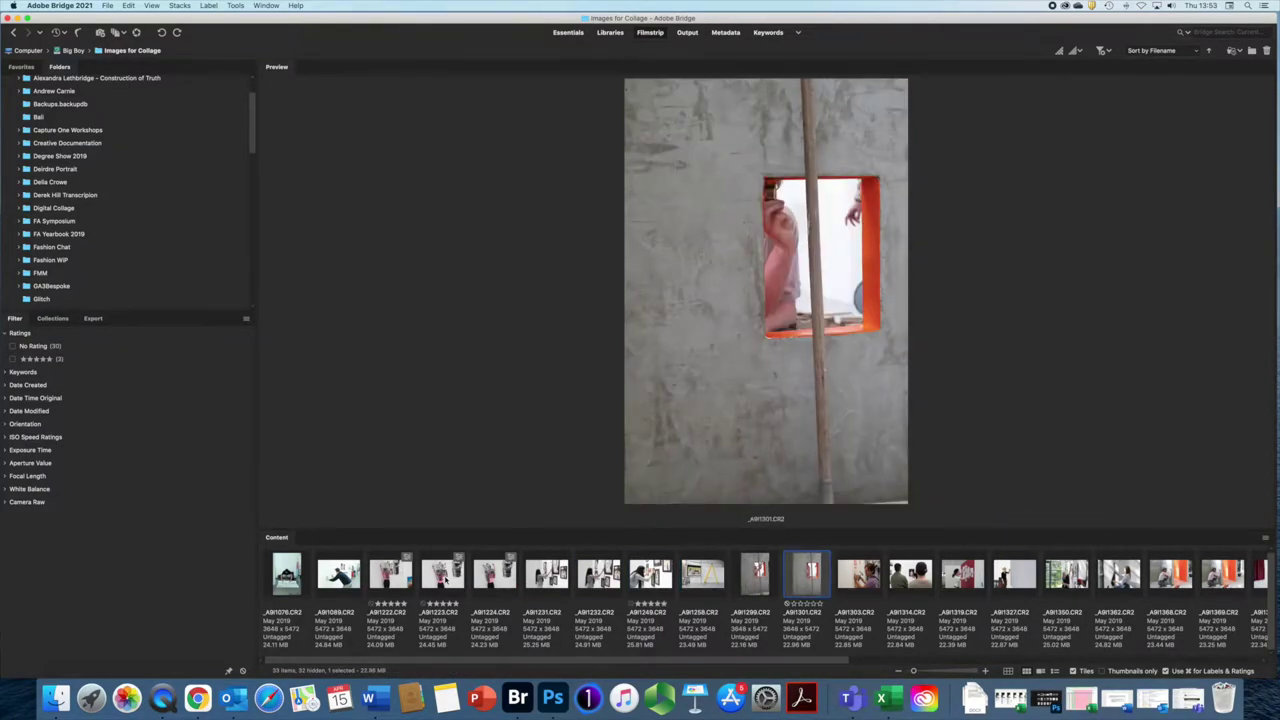
pyautogui.press('Left')
pyautogui.press('Left')
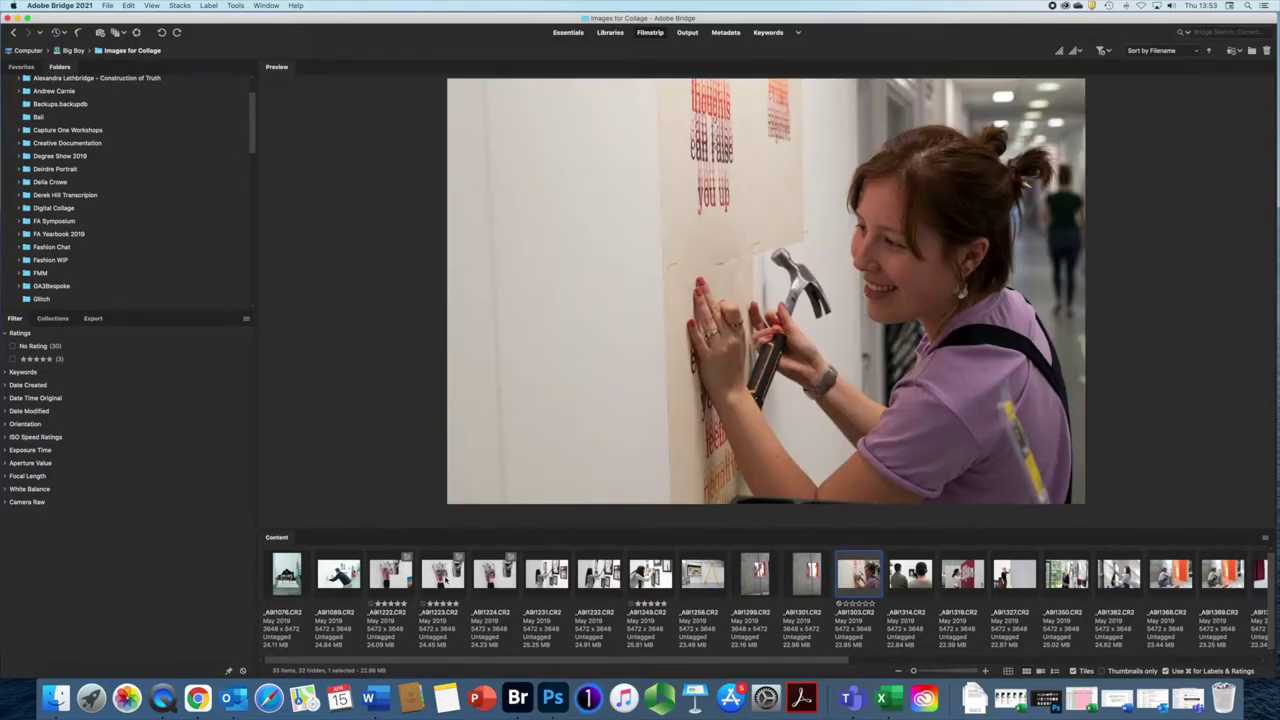
pyautogui.press('Right')
pyautogui.press('Right')
pyautogui.press('Left')
pyautogui.press('Right')
pyautogui.press('Right')
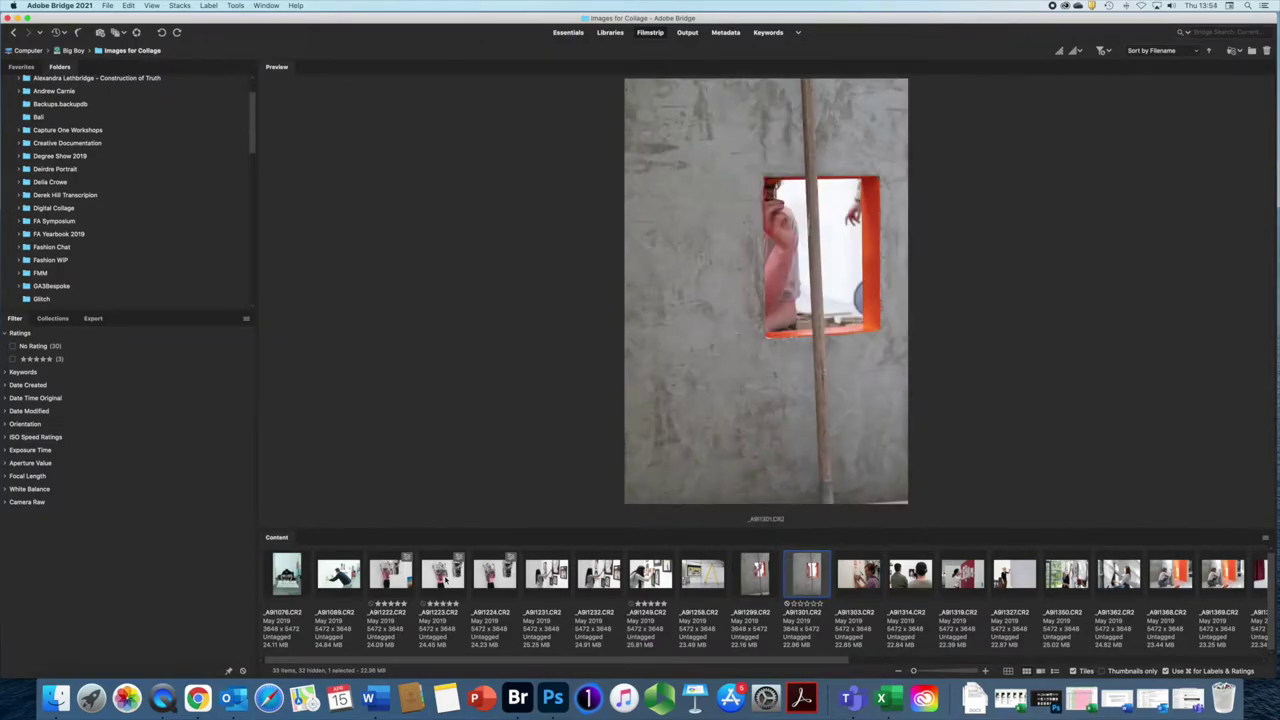
pyautogui.press('super+5')
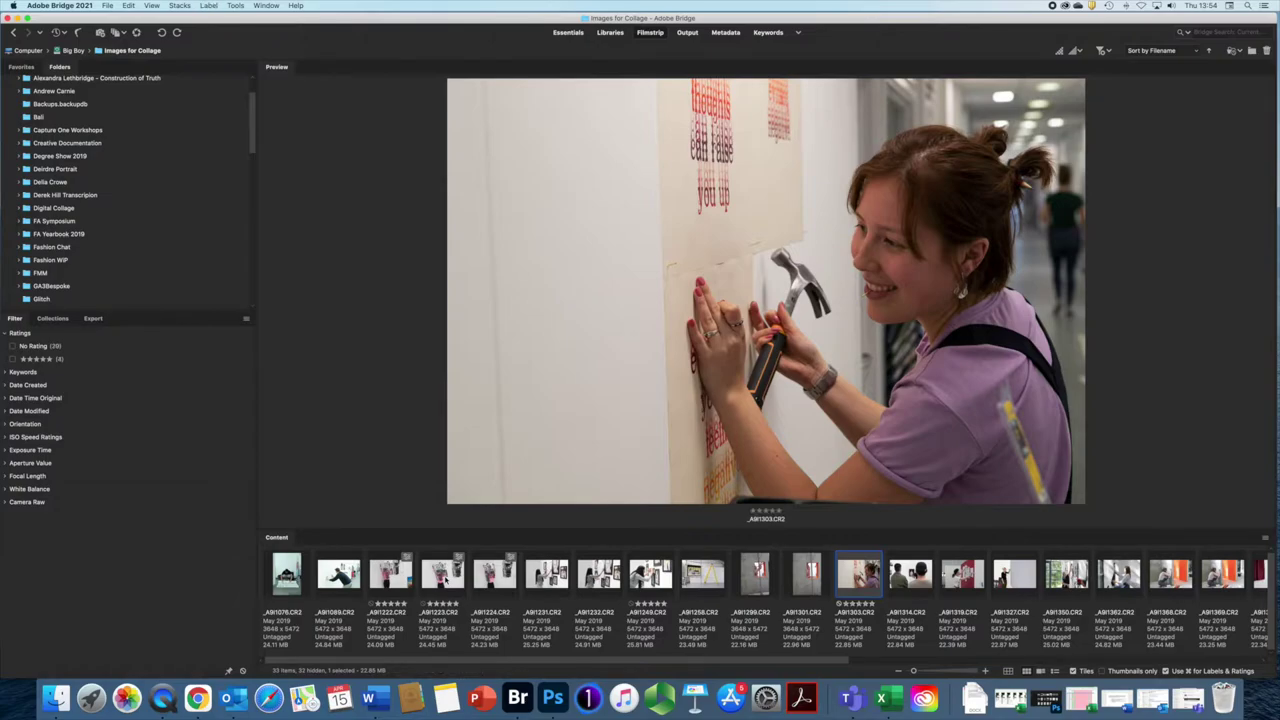
# Step: Move ahead and rate _A9I1369 five stars
pyautogui.press('Right')
pyautogui.press('Right')
pyautogui.press('Right')
pyautogui.press('Right')
pyautogui.press('Right')
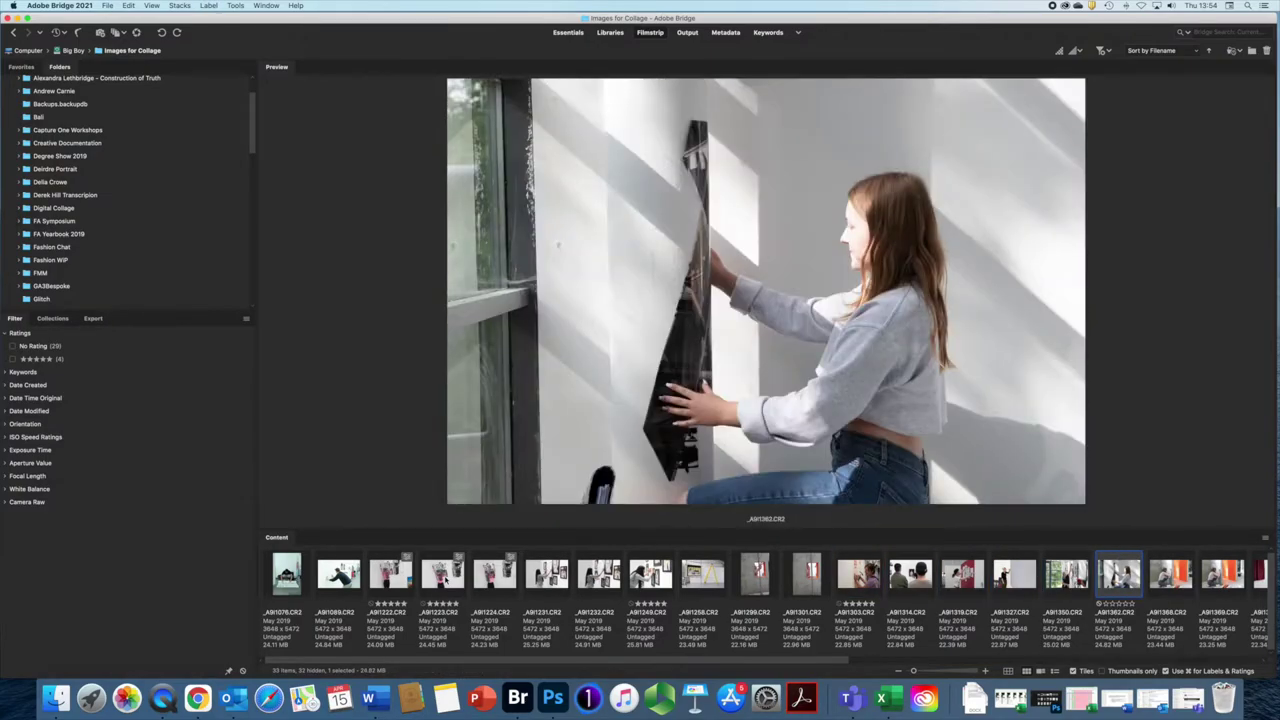
pyautogui.press('Right')
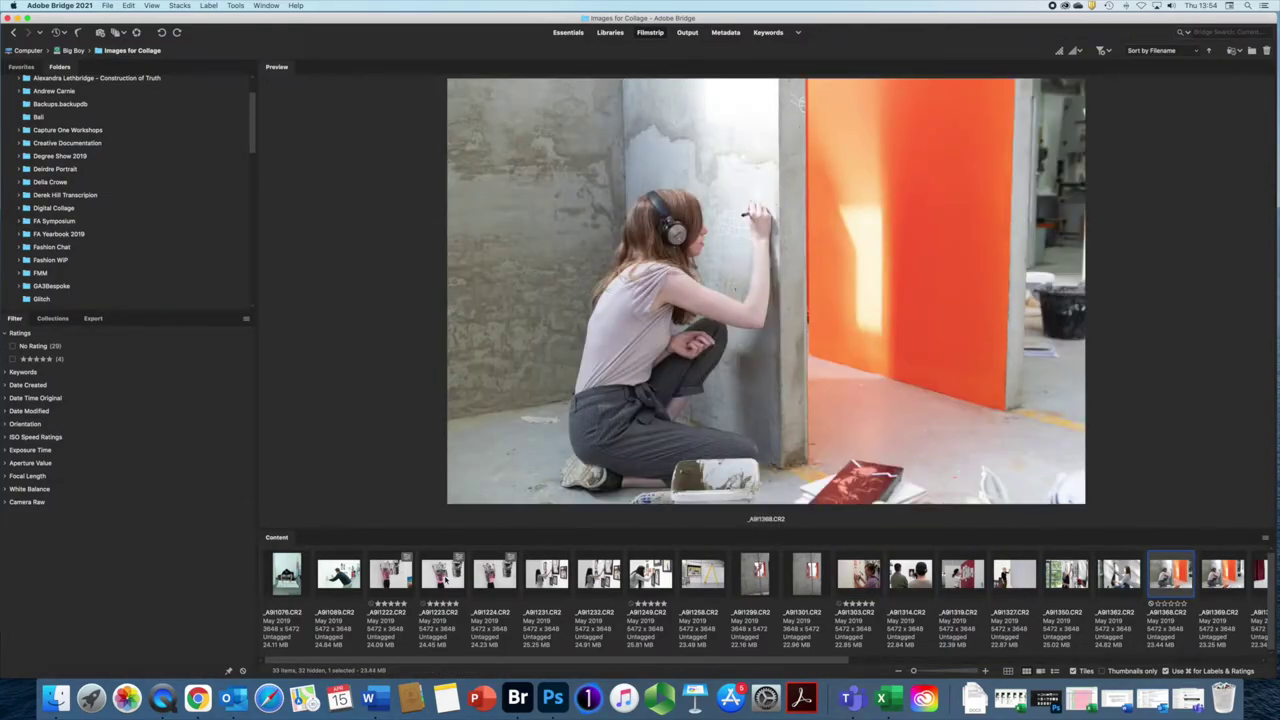
pyautogui.press('Right')
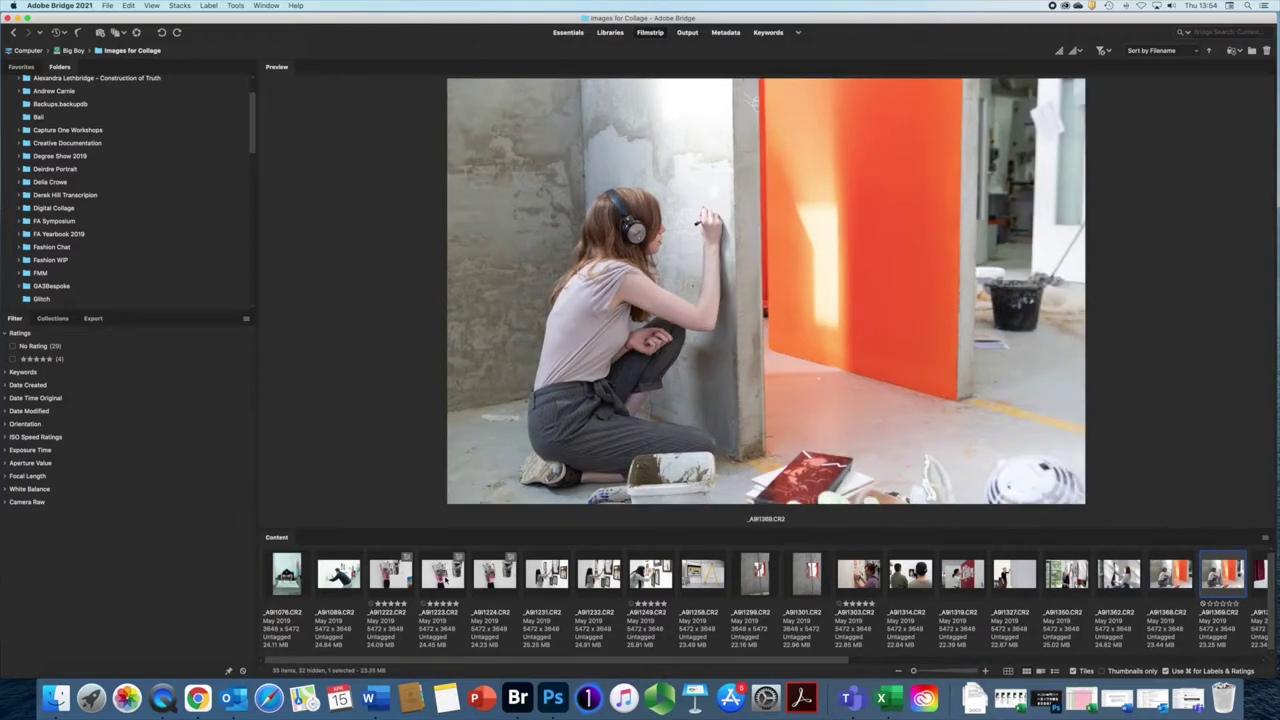
pyautogui.press('super+5')
# Step: Sort the folder's photos By Rating from the View > Sort menu
pyautogui.click(154, 6)
pyautogui.moveTo(180, 183)
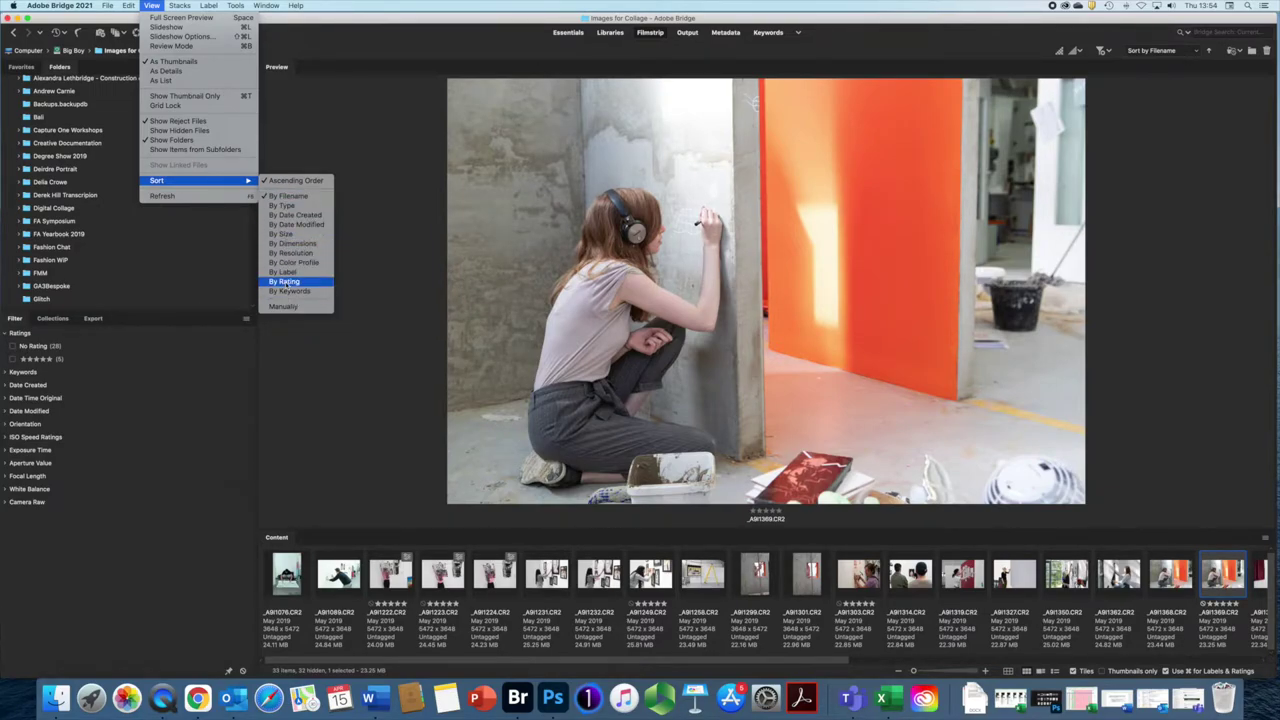
pyautogui.click(287, 284)
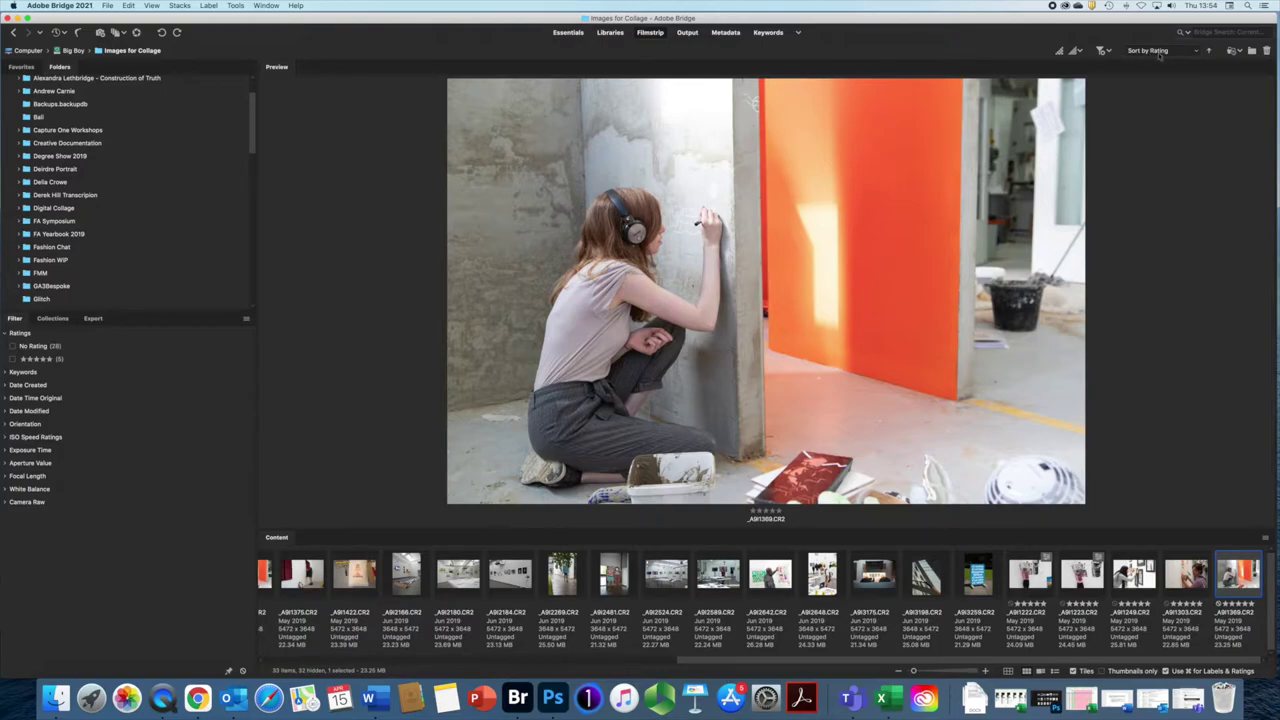
pyautogui.click(1197, 52)
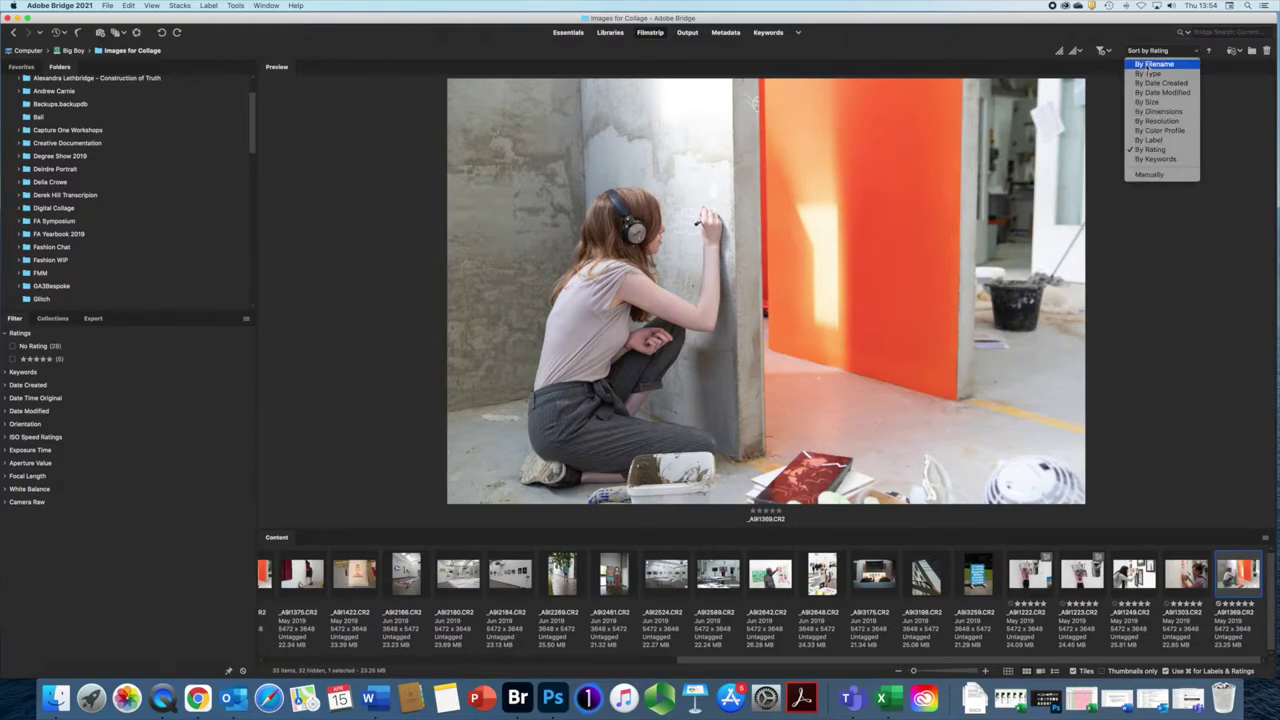
pyautogui.click(1150, 64)
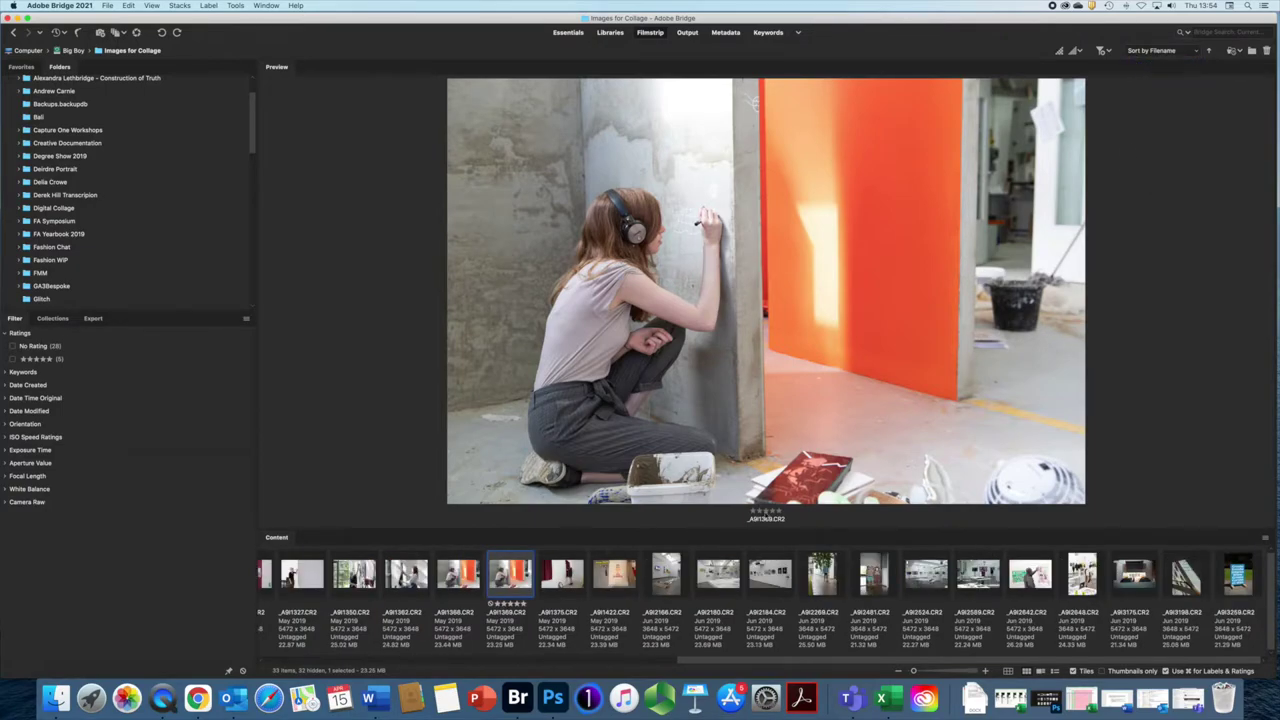
pyautogui.moveTo(790, 660); pyautogui.dragTo(449, 634)
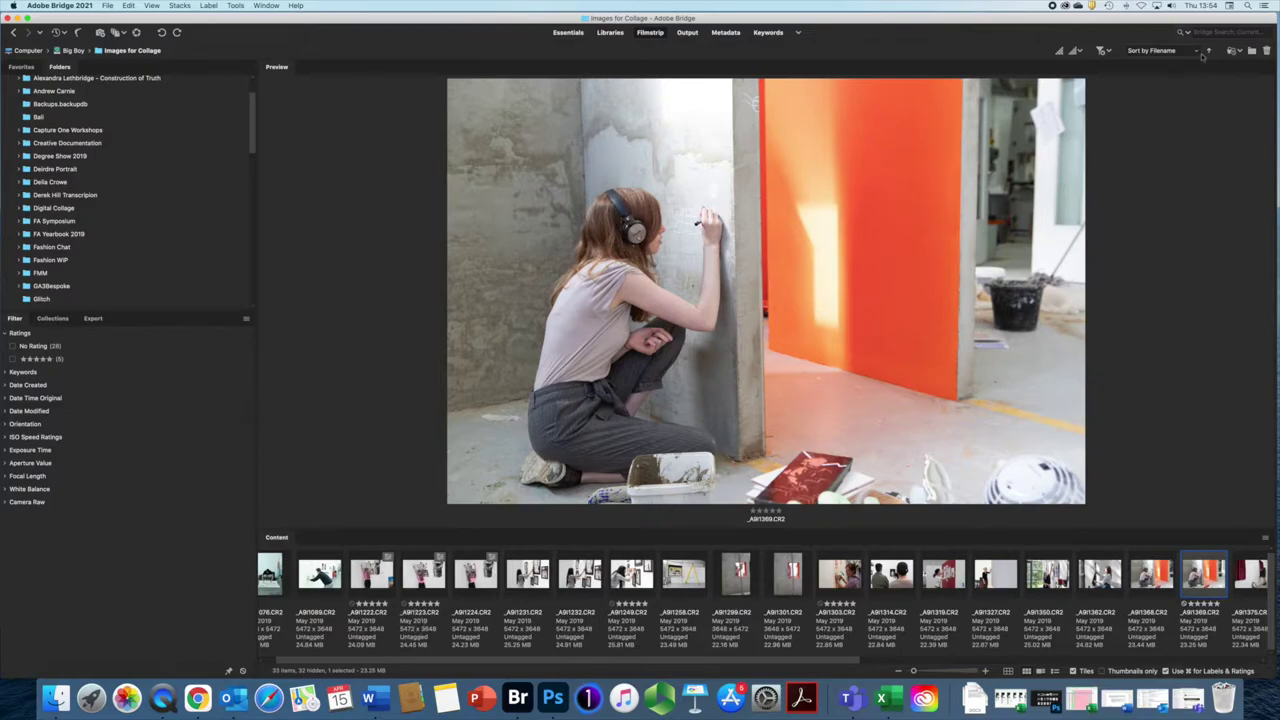
pyautogui.click(1196, 52)
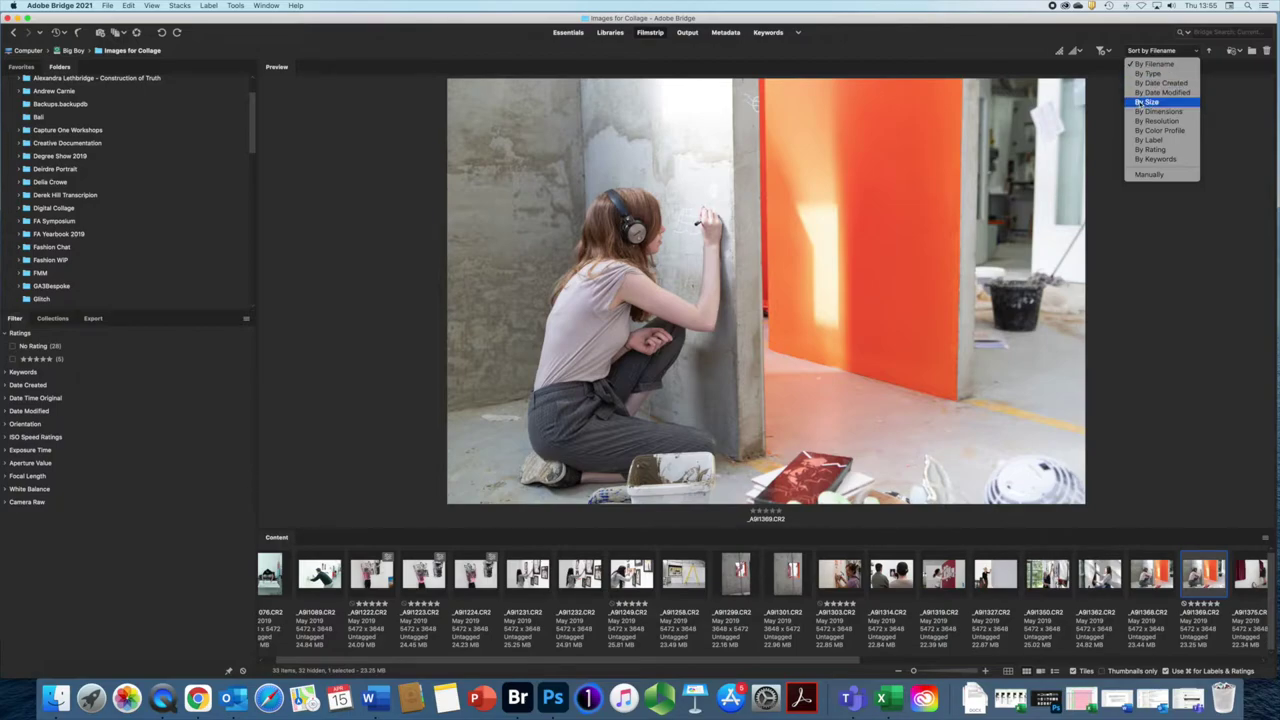
pyautogui.click(1147, 174)
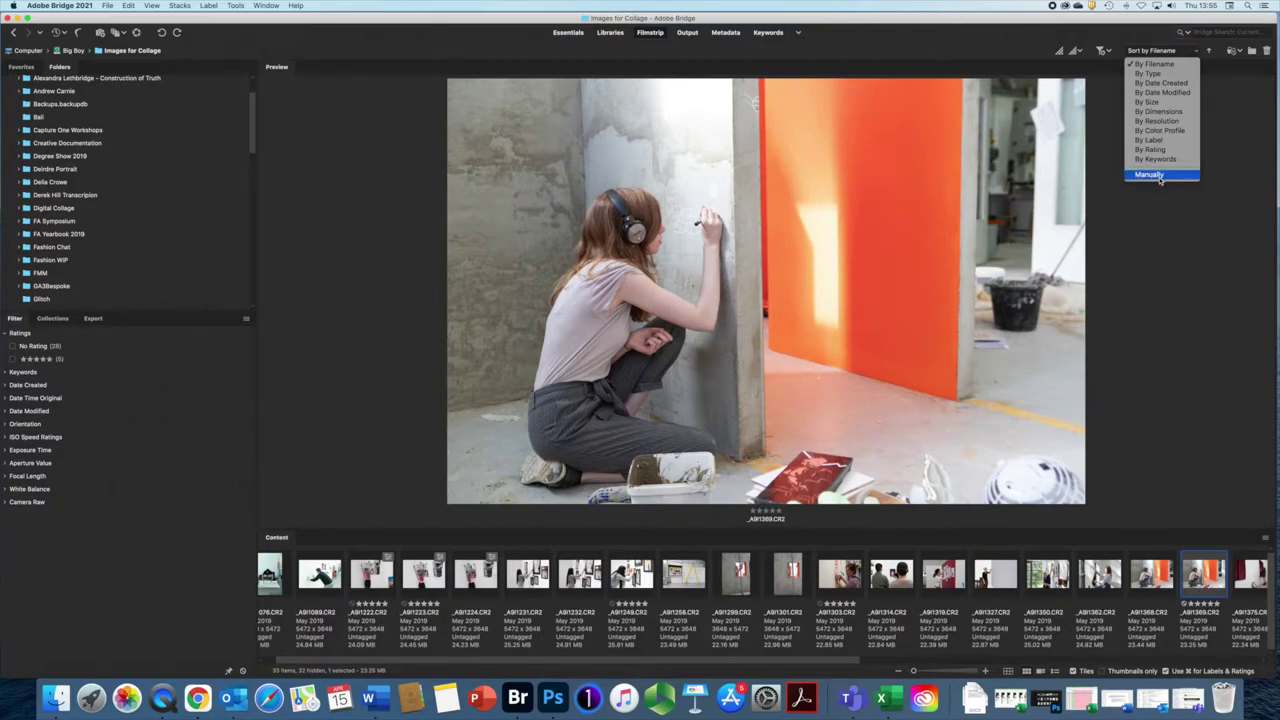
pyautogui.click(632, 588)
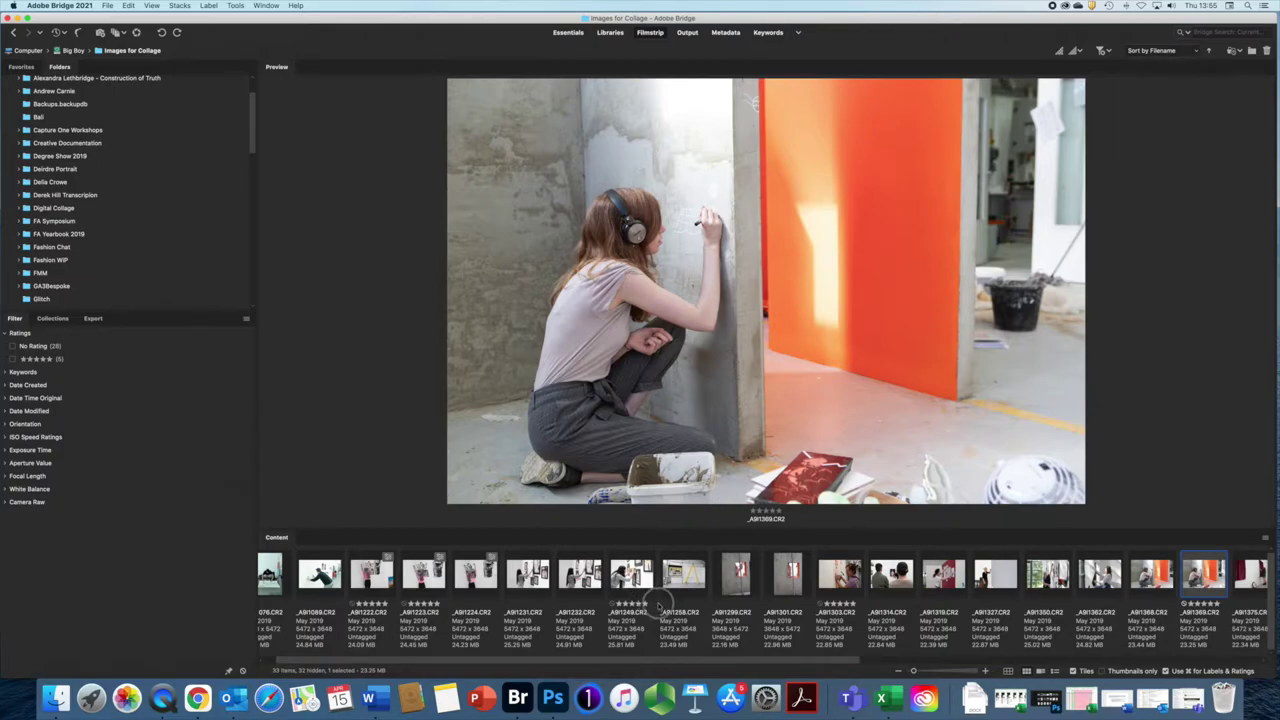
pyautogui.moveTo(645, 588); pyautogui.dragTo(706, 592)
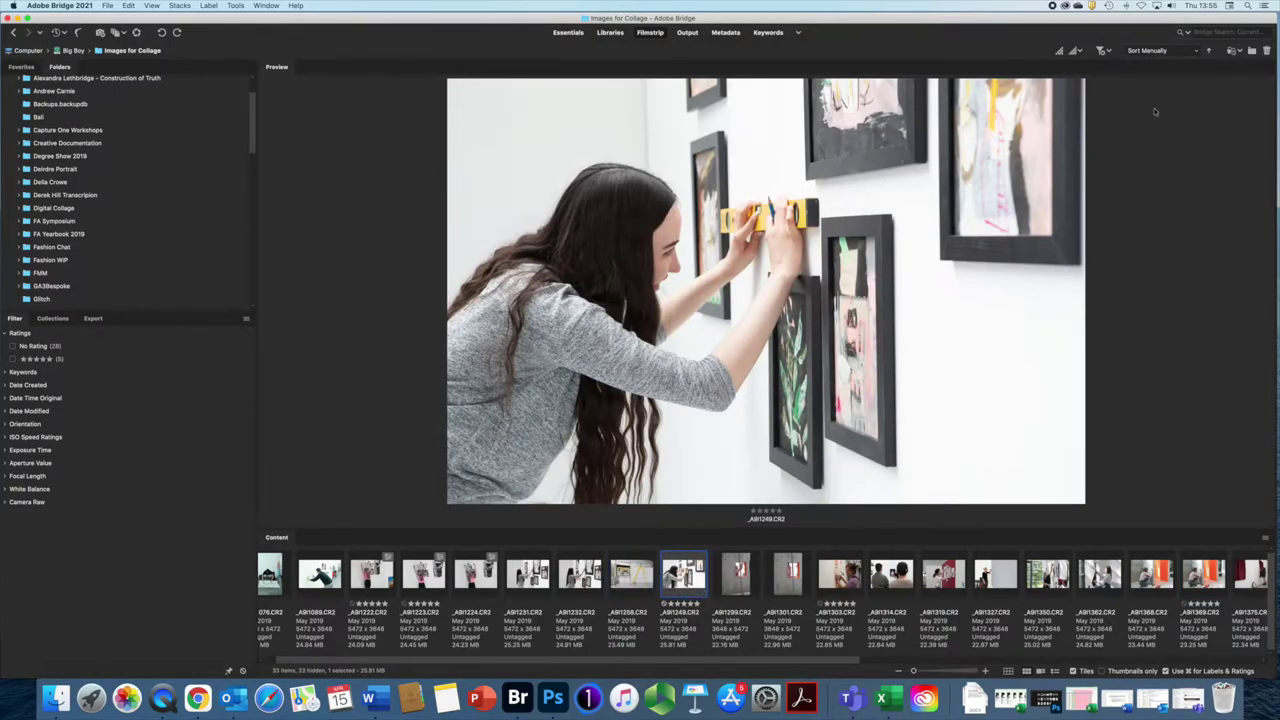
pyautogui.click(1196, 51)
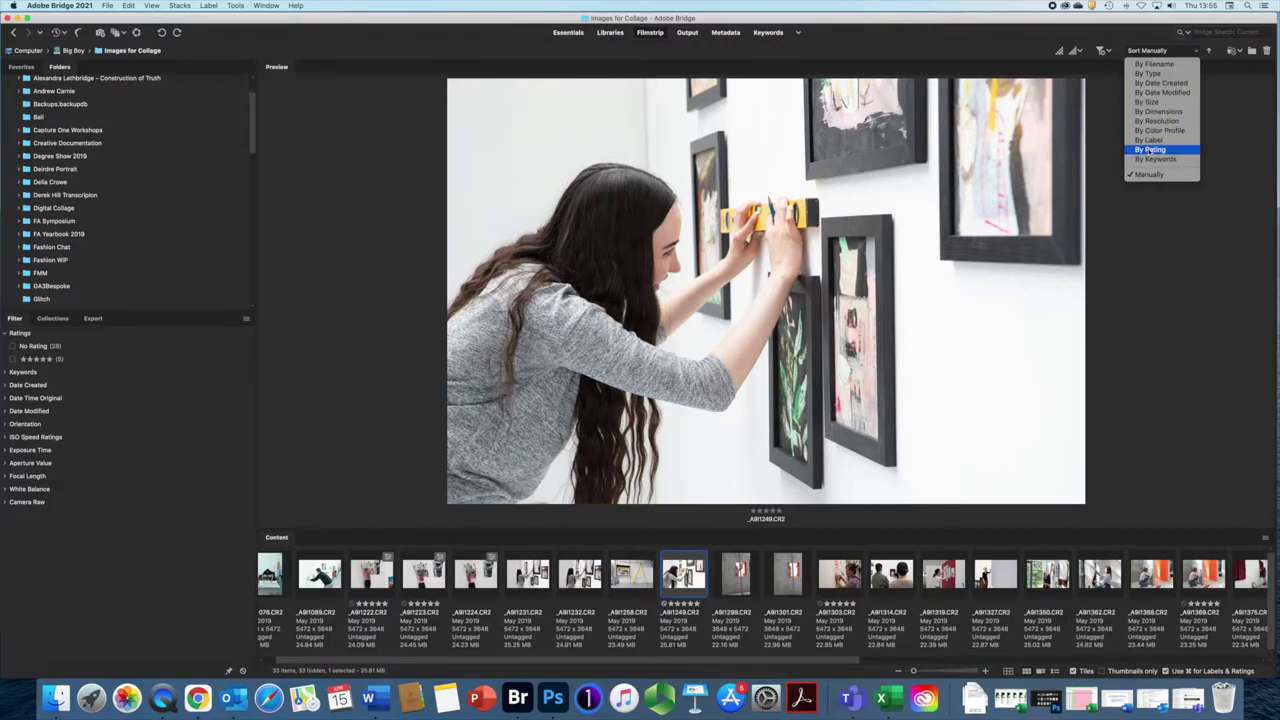
pyautogui.click(1150, 149)
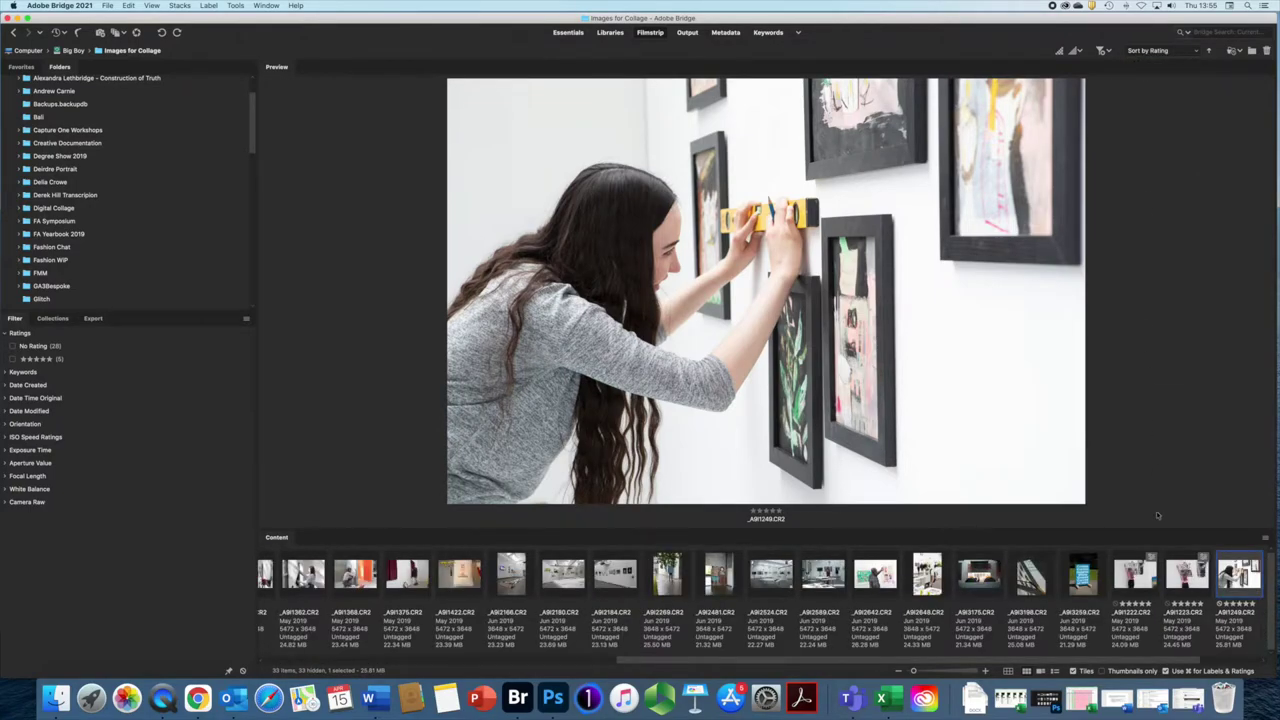
pyautogui.hscroll(2, 1140, 600)
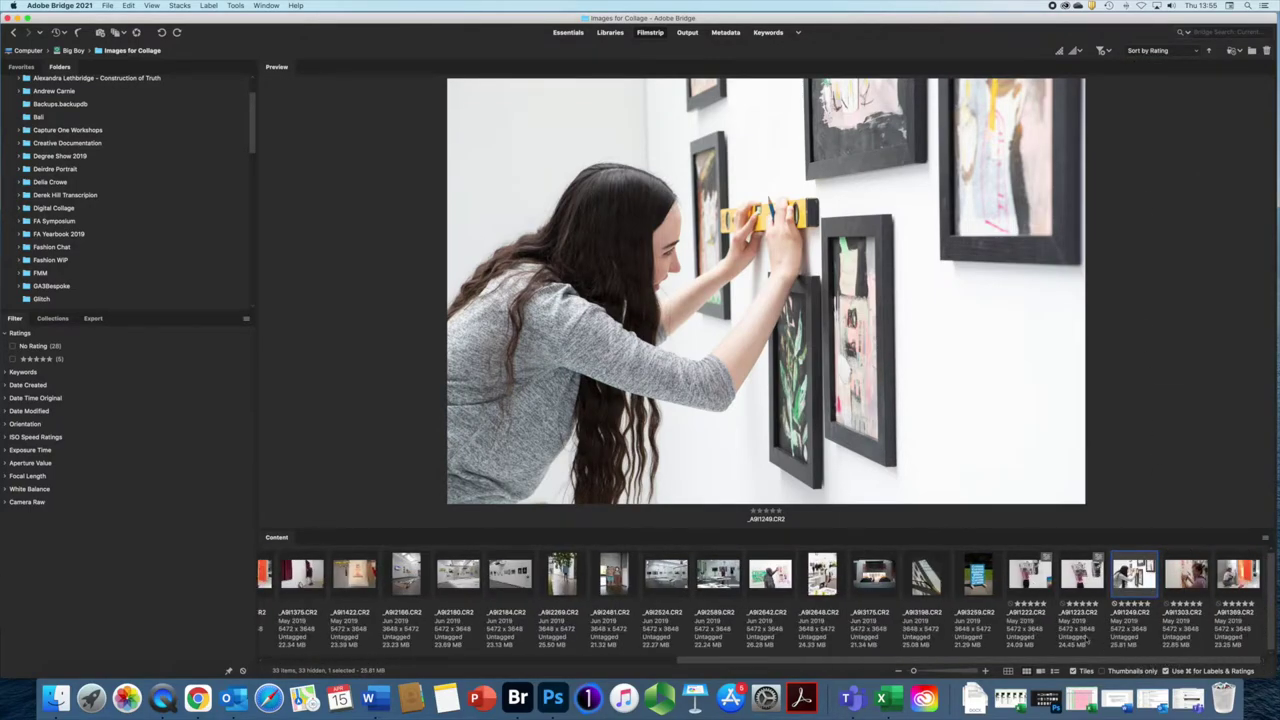
# Step: Select the five five-star photos starting at _A9I1222 and apply the Approved label
pyautogui.click(1030, 575)
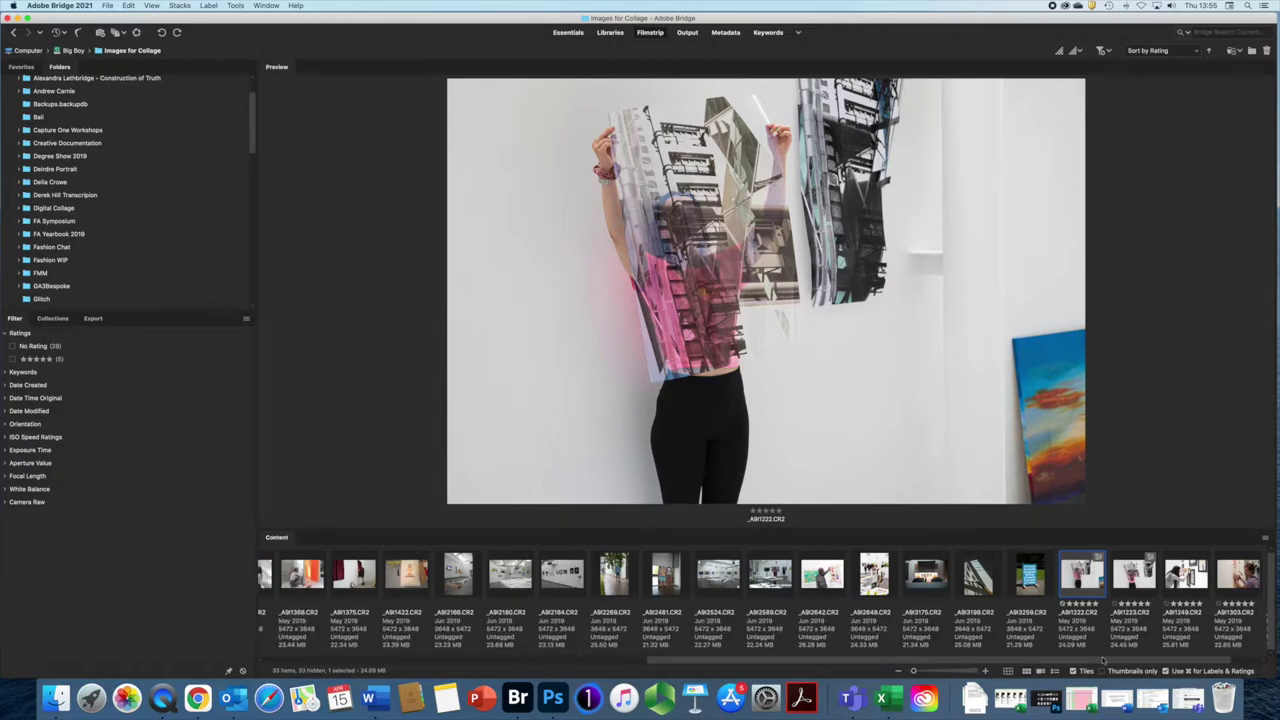
pyautogui.click(1101, 671)
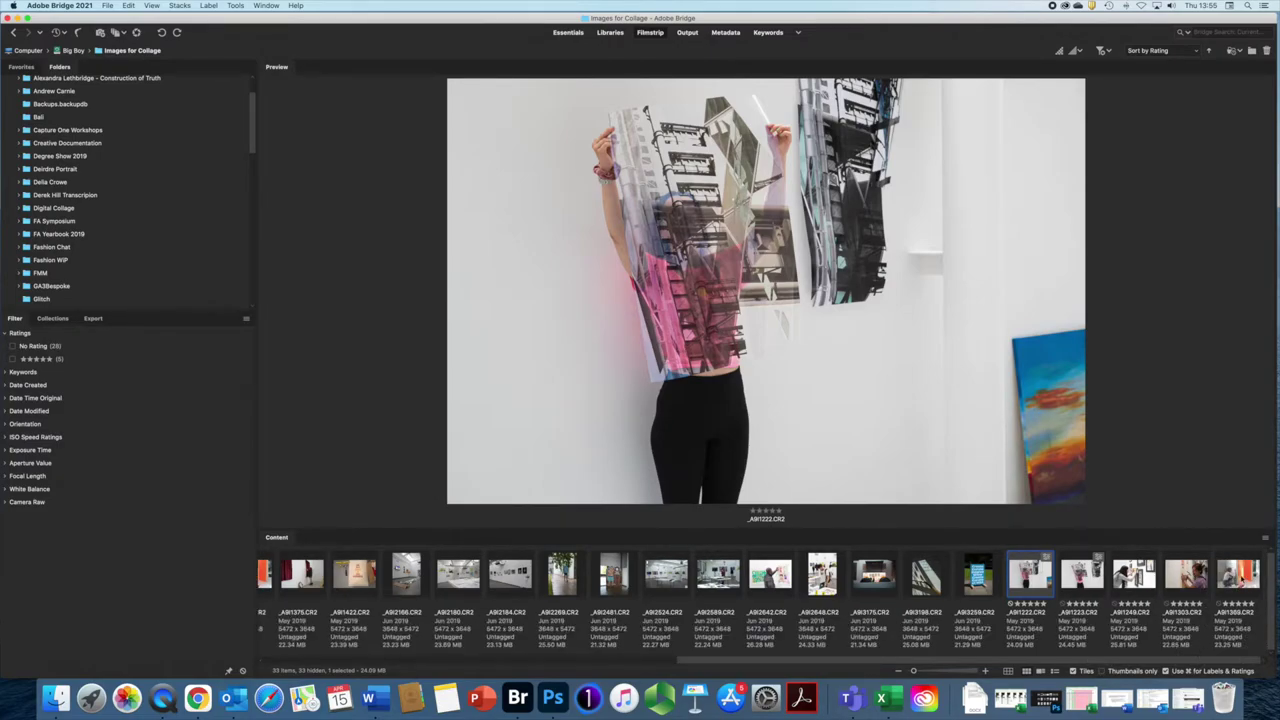
pyautogui.hotkey('shift', 'End')
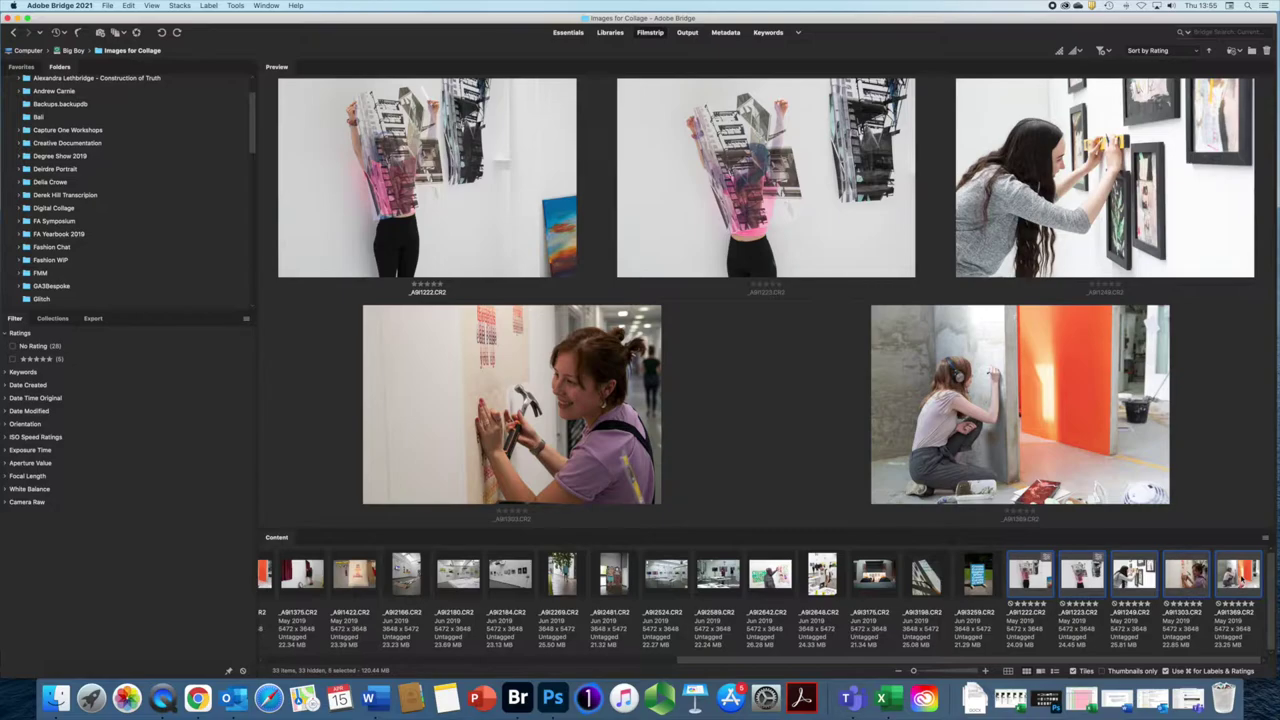
pyautogui.press('super+8')
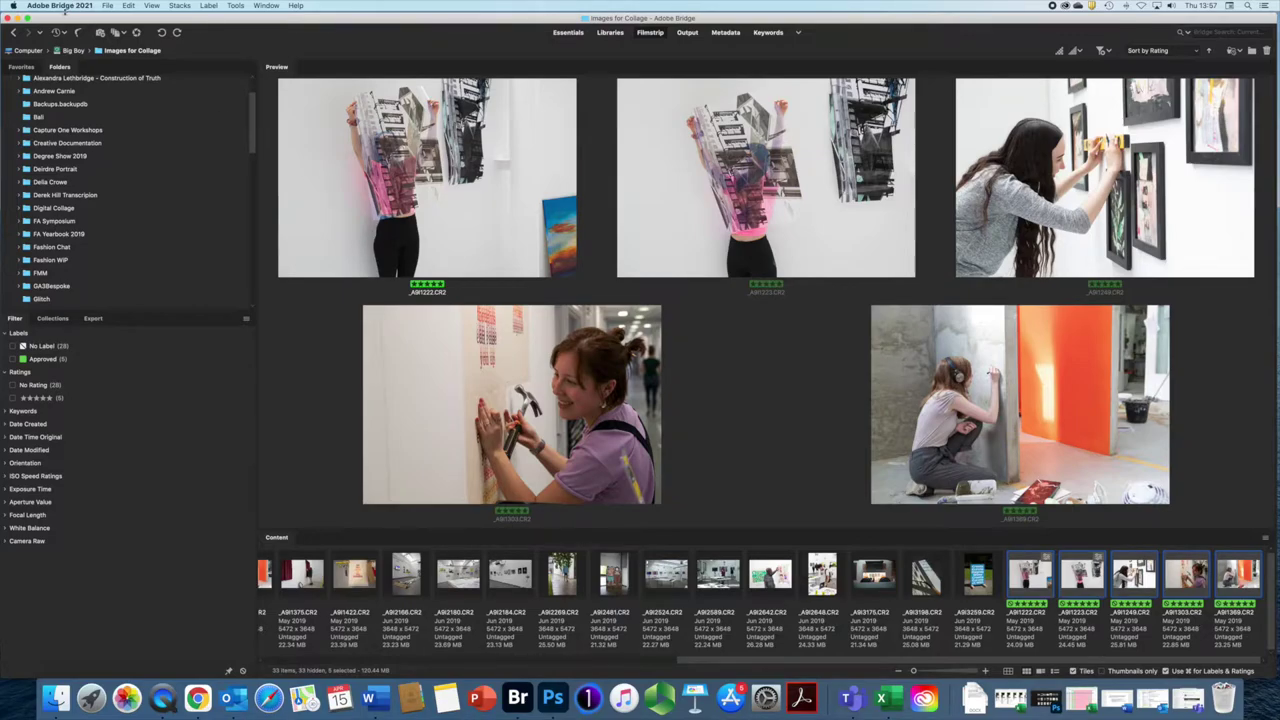
pyautogui.click(66, 8)
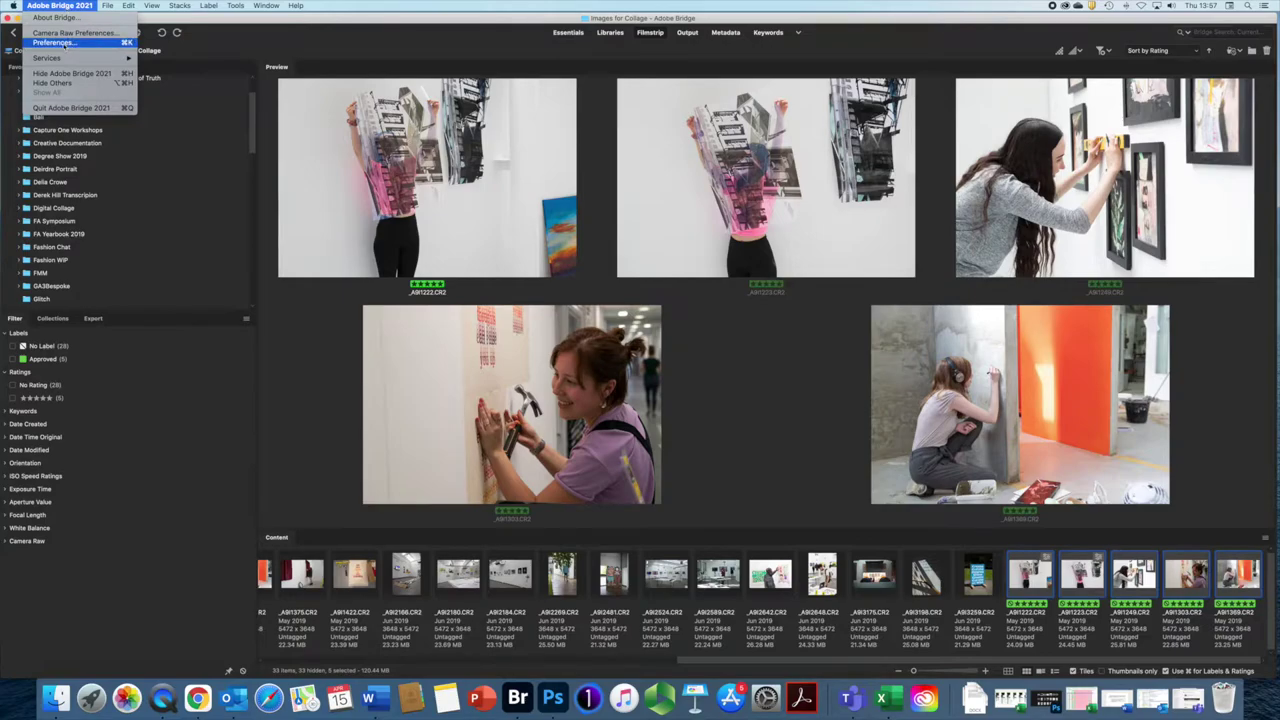
pyautogui.click(54, 43)
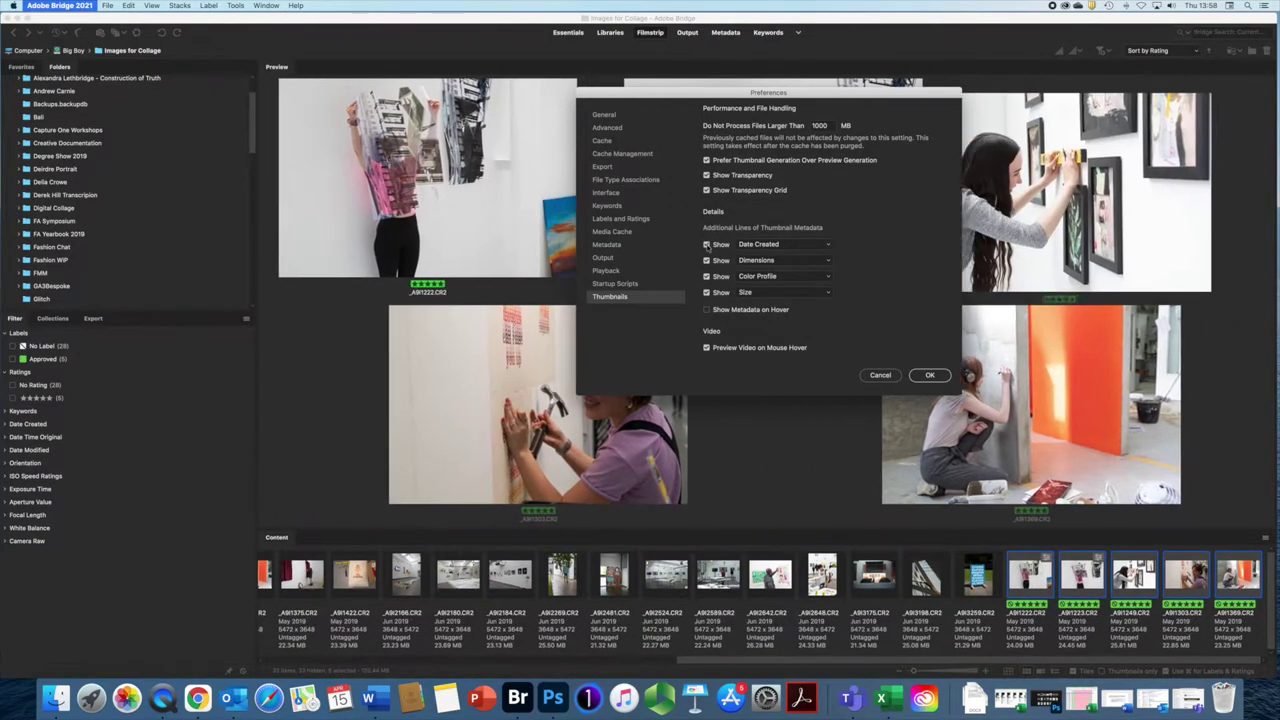
pyautogui.click(826, 246)
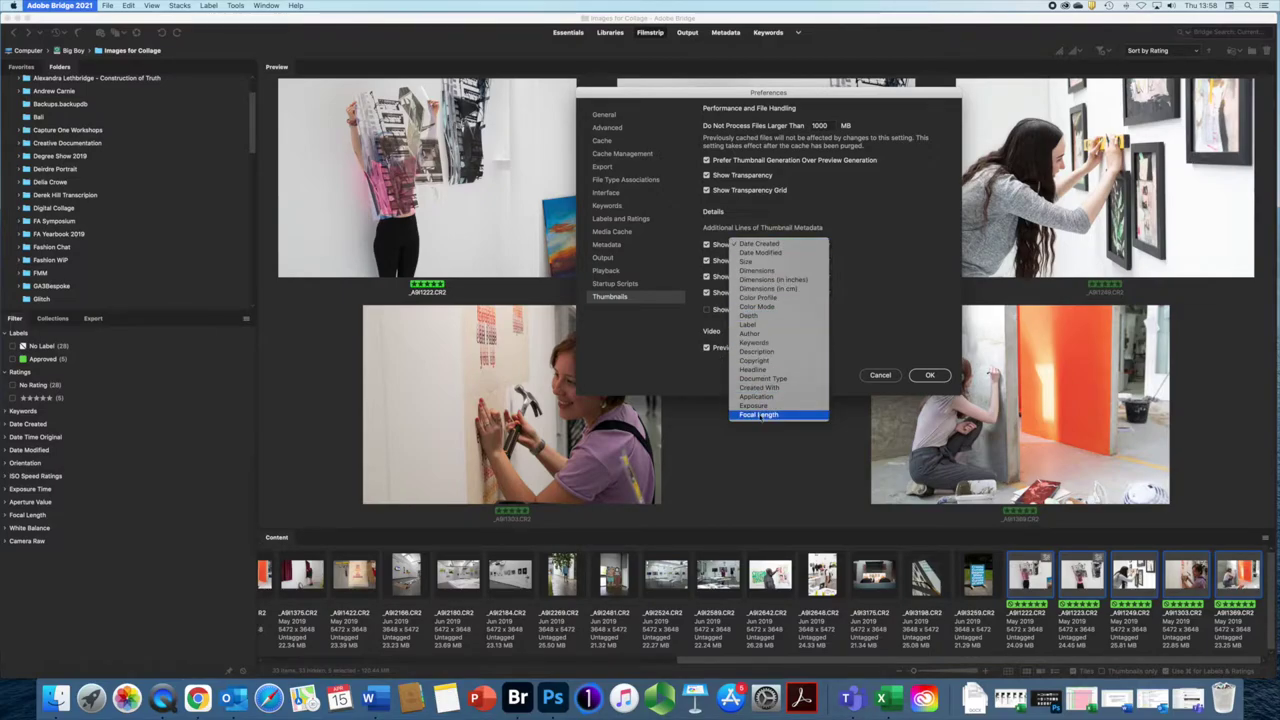
pyautogui.click(858, 241)
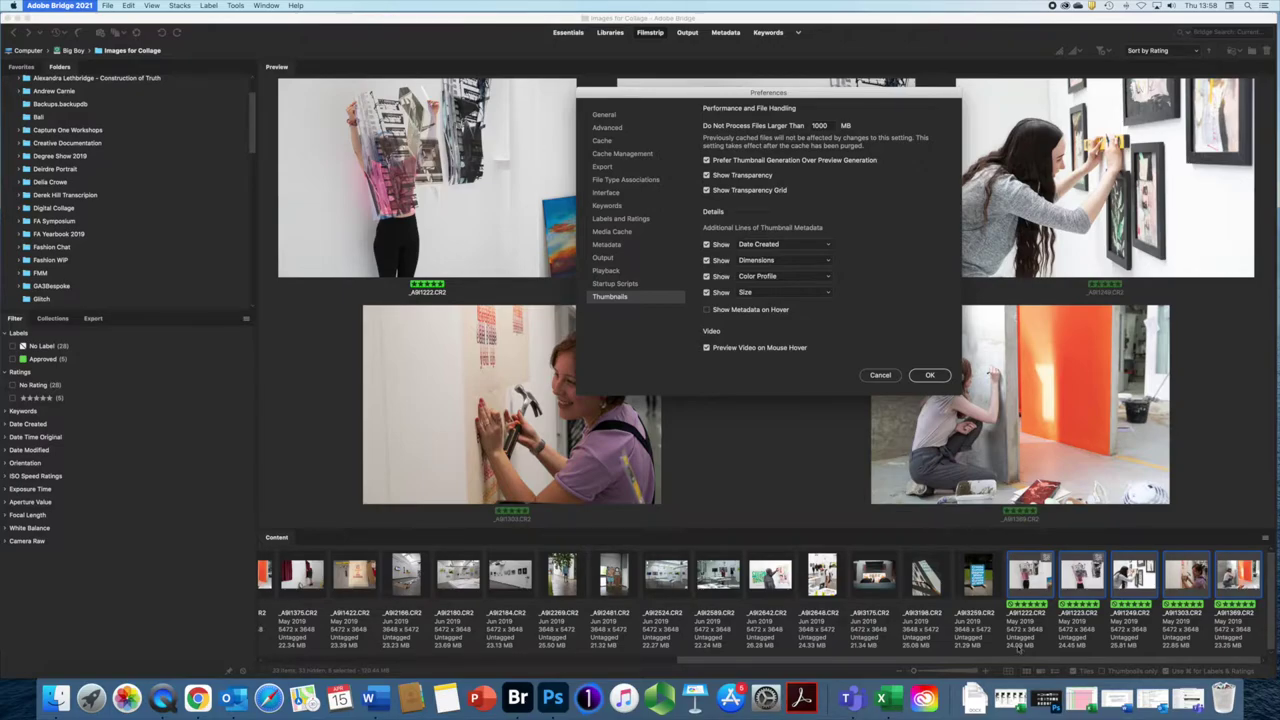
pyautogui.click(880, 376)
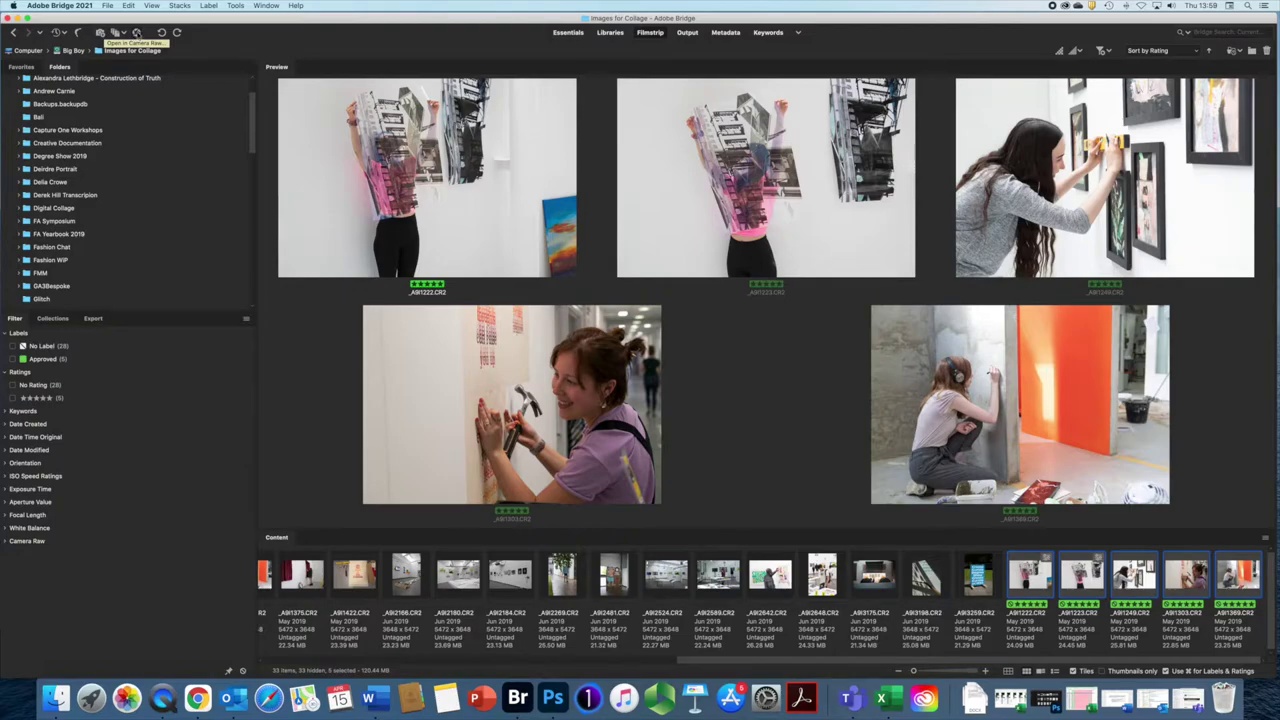
pyautogui.click(133, 33)
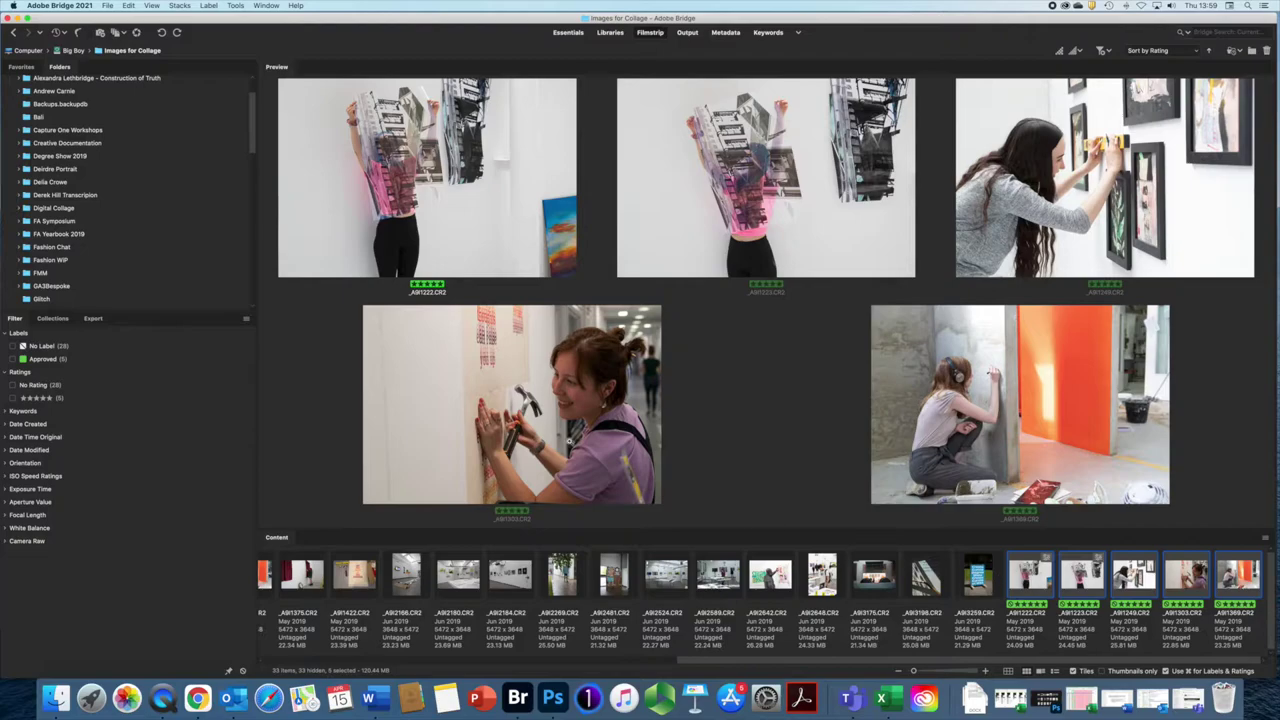
pyautogui.click(62, 6)
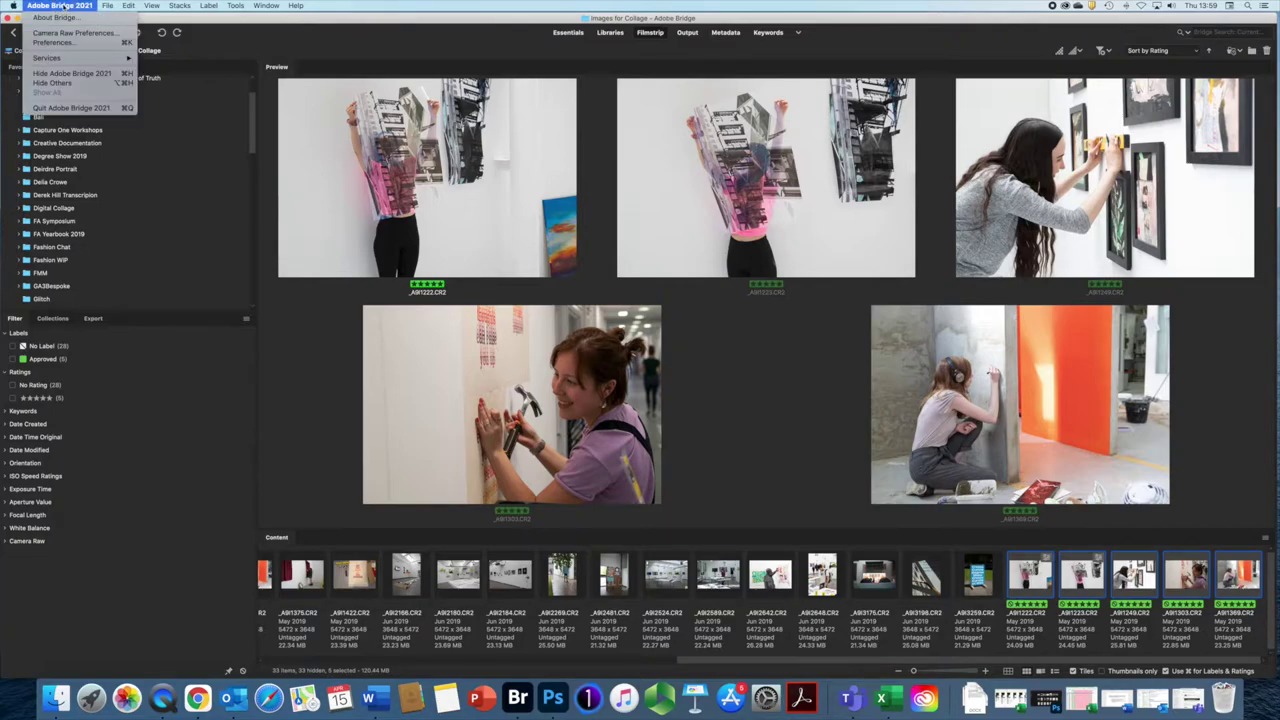
# Step: Open the Camera Raw preferences and close them with OK
pyautogui.click(60, 34)
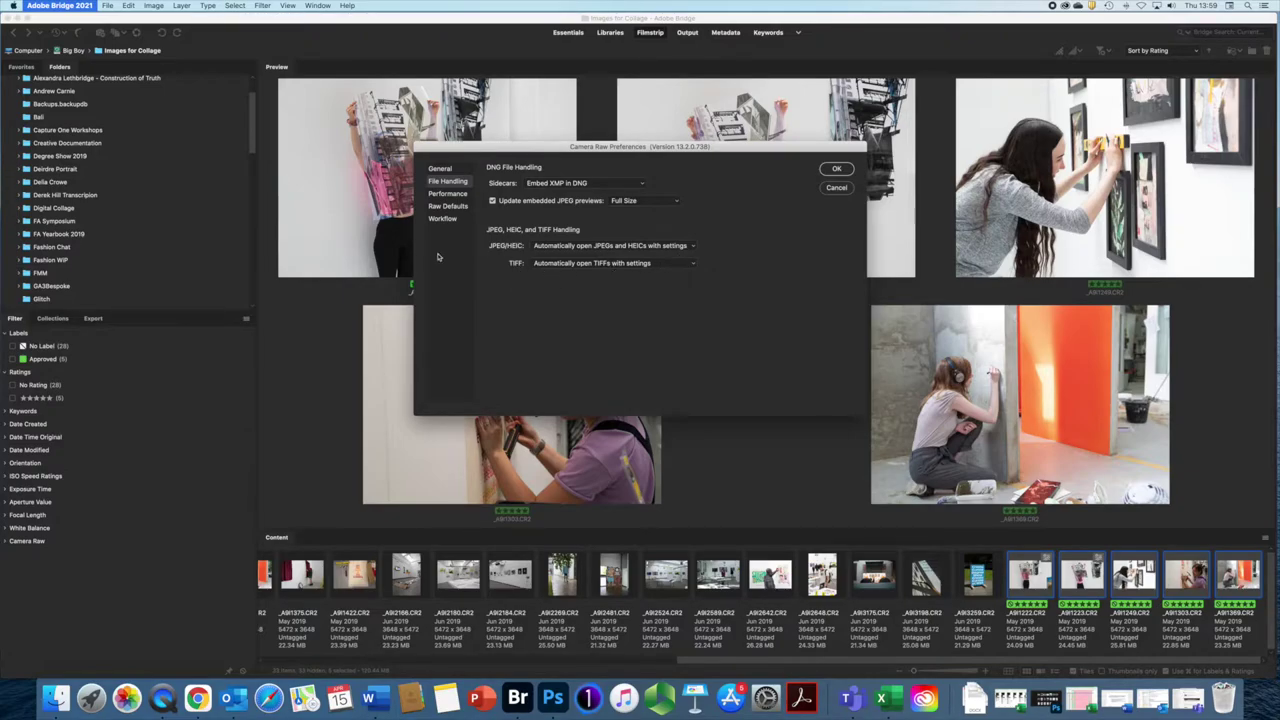
pyautogui.click(836, 169)
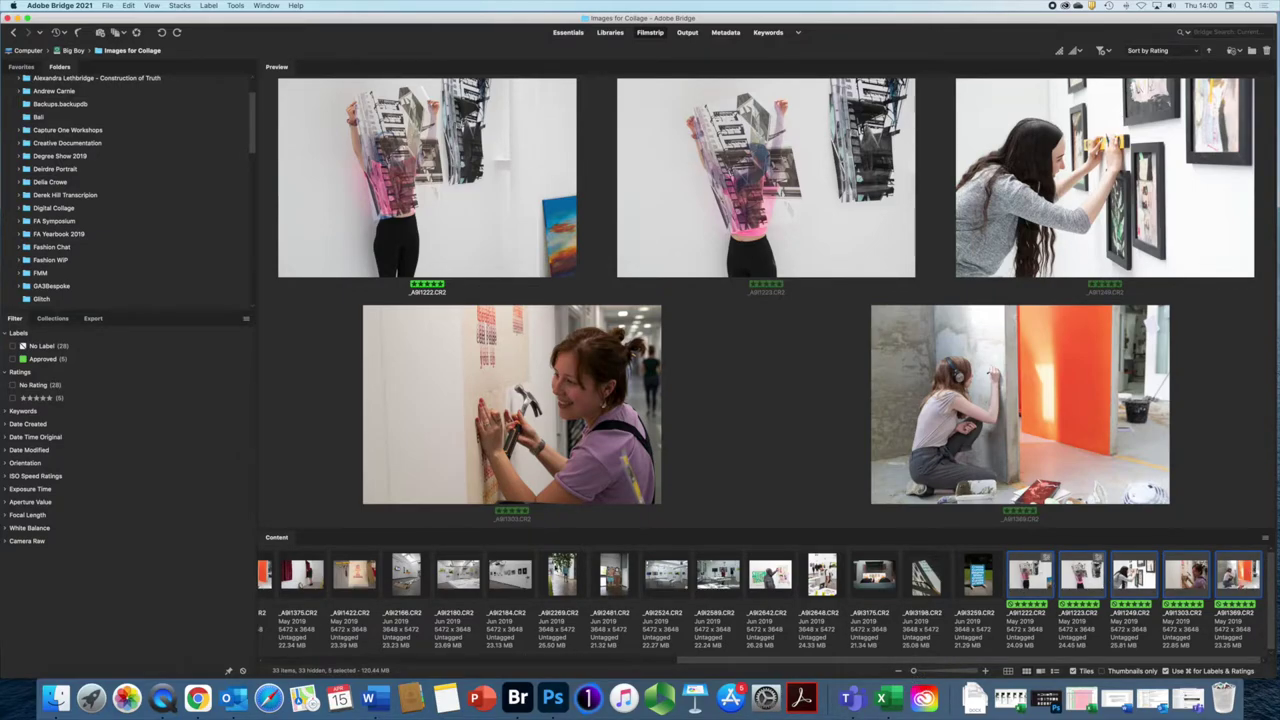
pyautogui.click(233, 6)
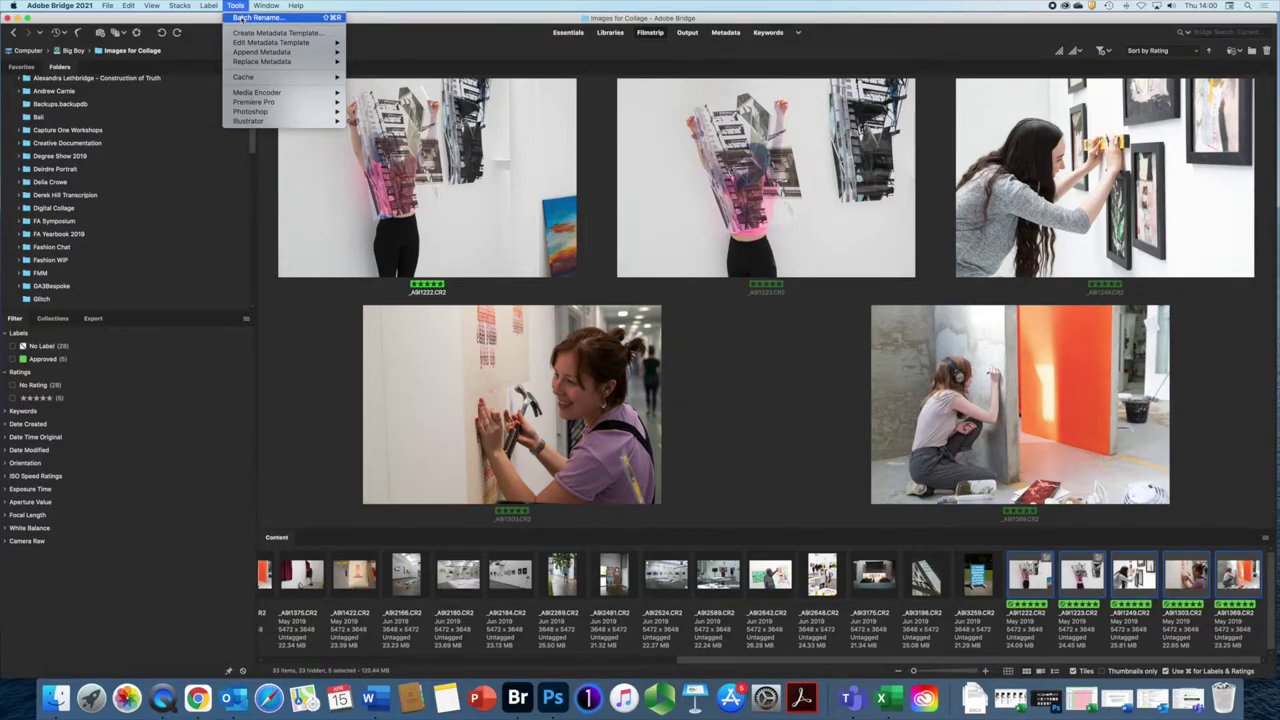
# Step: Batch rename the five photos to Degree_Show_2019_ plus a two-digit sequence number starting at 1
pyautogui.click(241, 18)
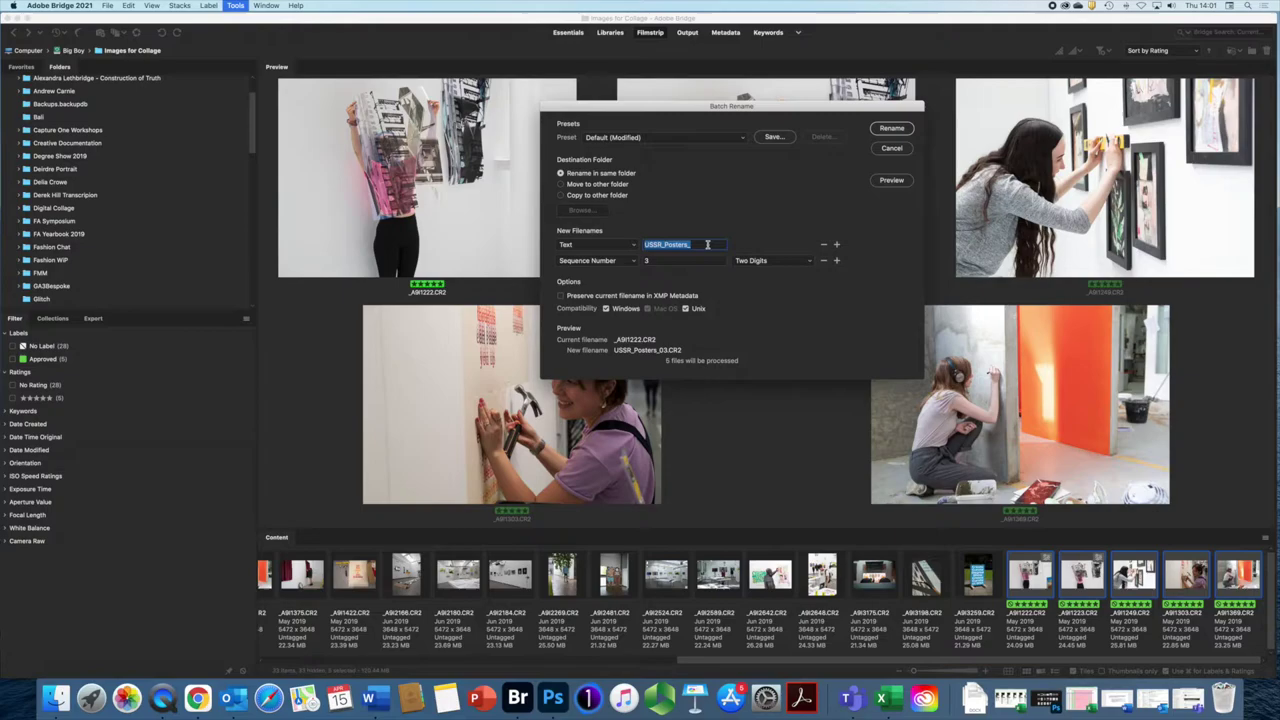
pyautogui.write('De')
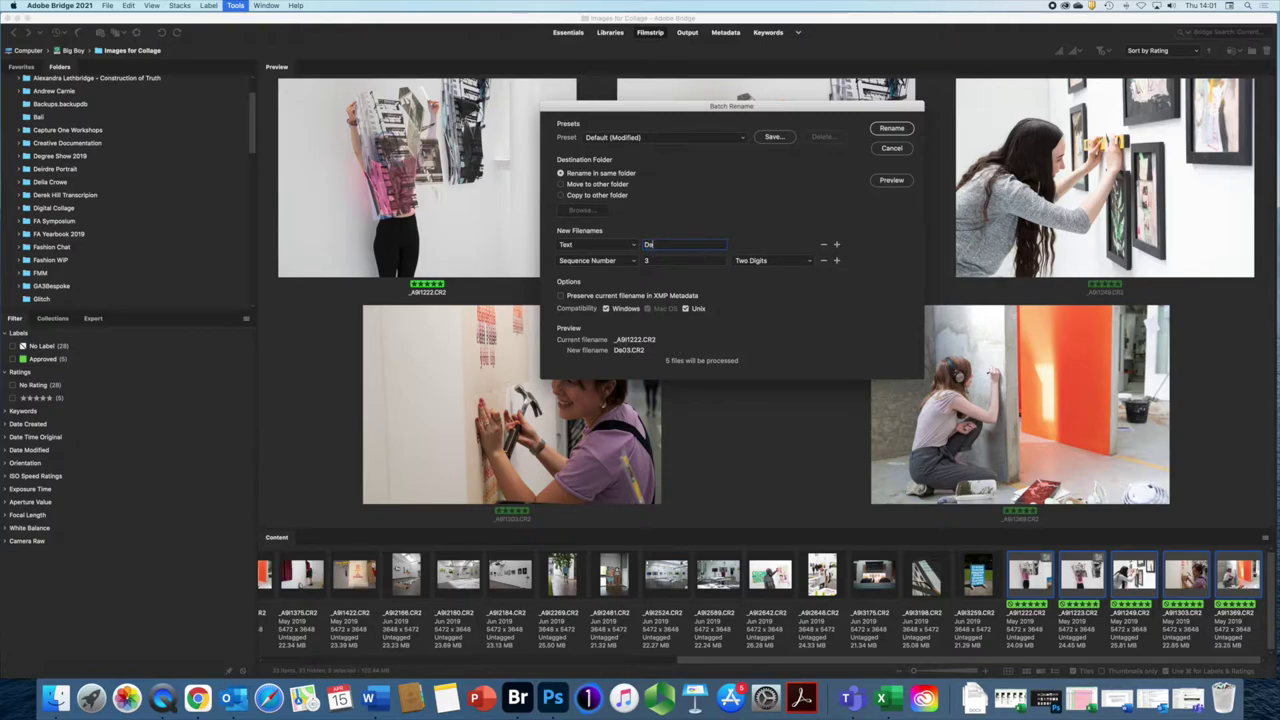
pyautogui.write('gree')
pyautogui.write('_S')
pyautogui.write('how')
pyautogui.write('_21')
pyautogui.write('19')
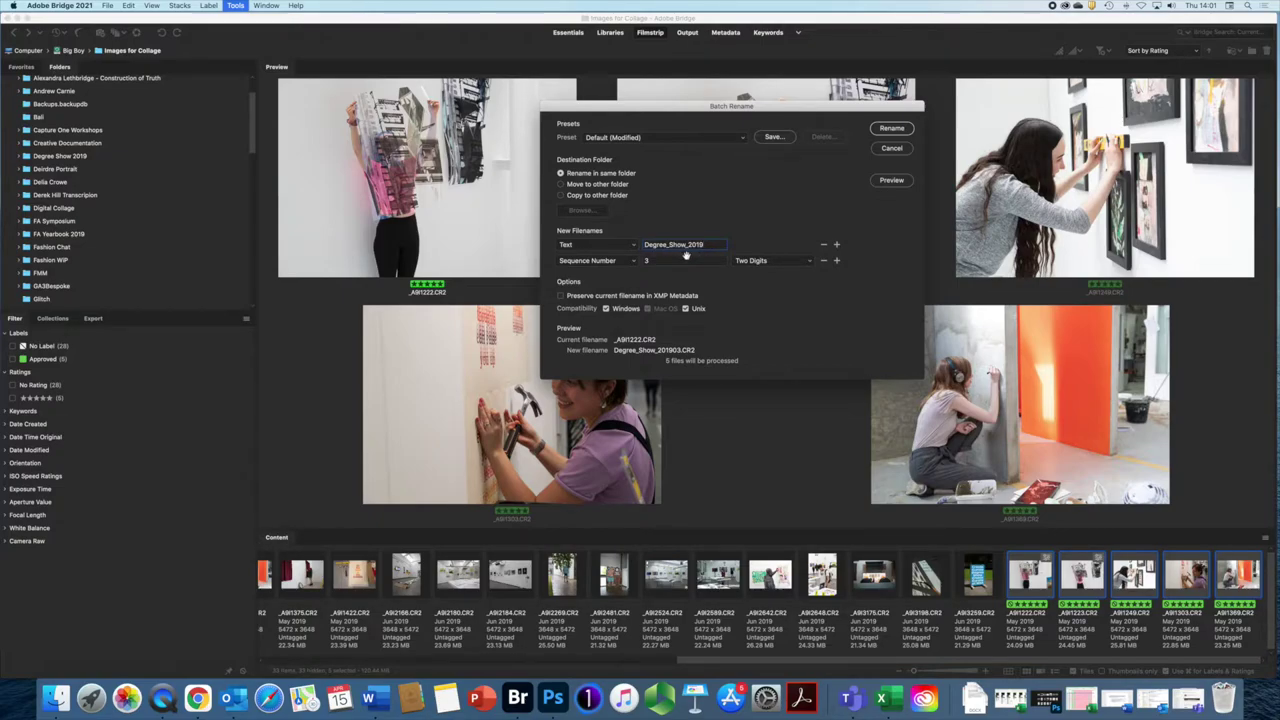
pyautogui.write('_')
pyautogui.click(633, 260)
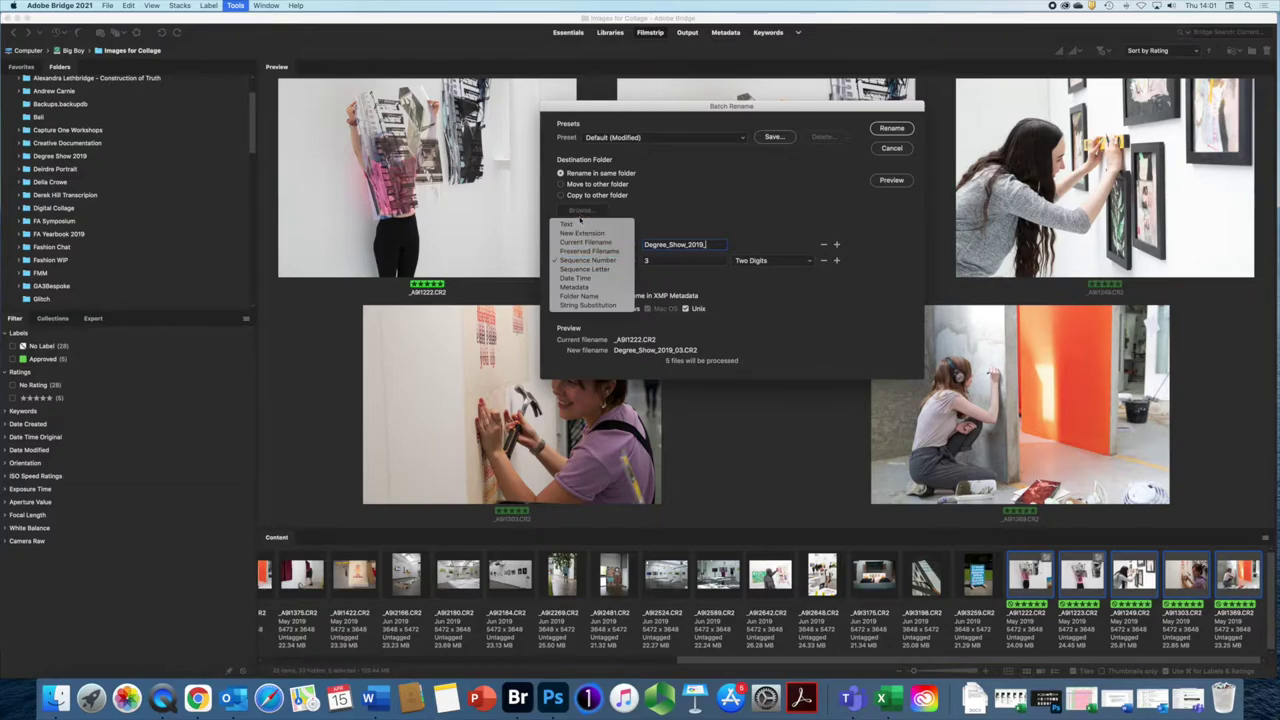
pyautogui.click(577, 262)
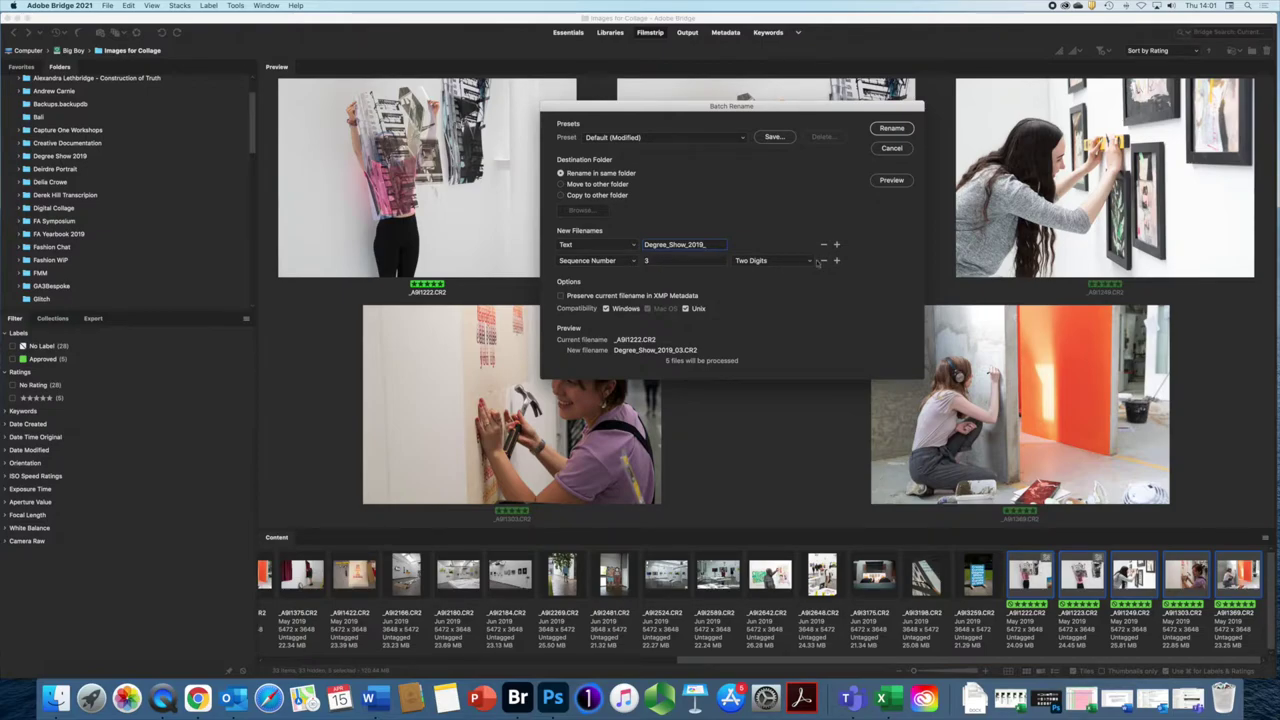
pyautogui.click(812, 262)
pyautogui.click(812, 262)
pyautogui.press('Tab')
pyautogui.write('1')
pyautogui.click(891, 128)
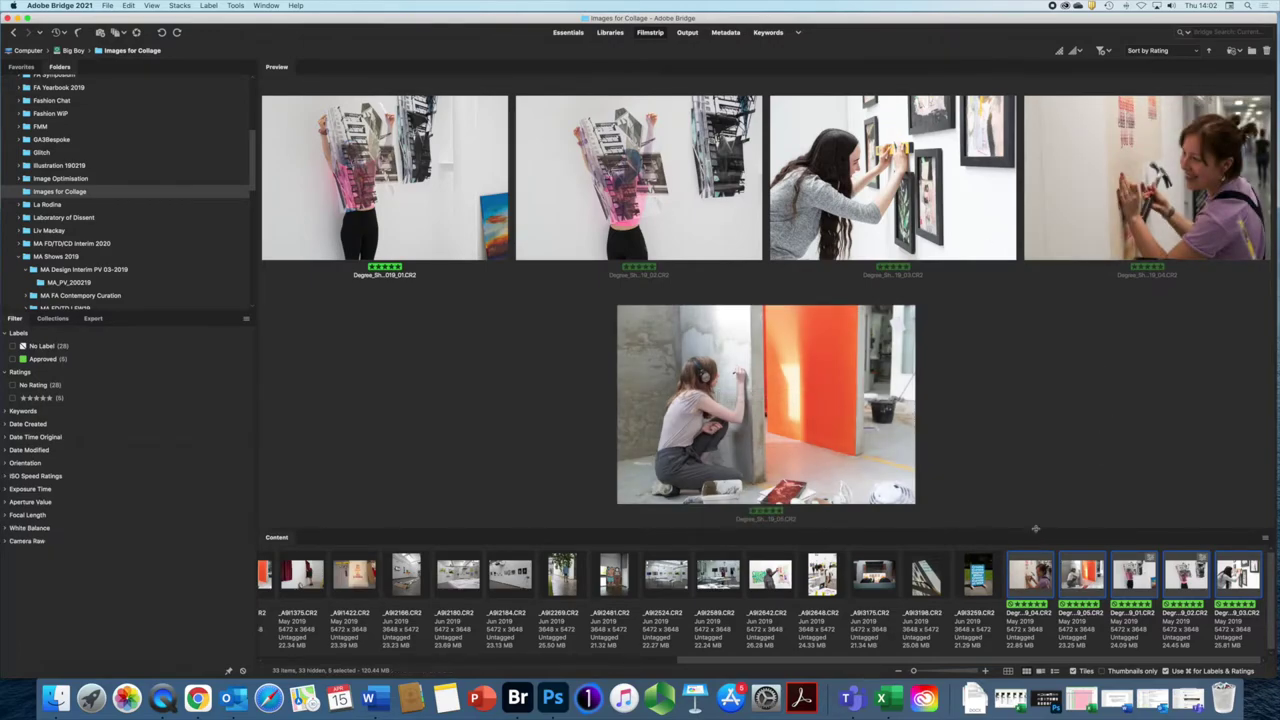
# Step: Enlarge the thumbnail strip, refresh to show files 01–05, and select _A9I3259
pyautogui.moveTo(1032, 530); pyautogui.dragTo(1031, 476)
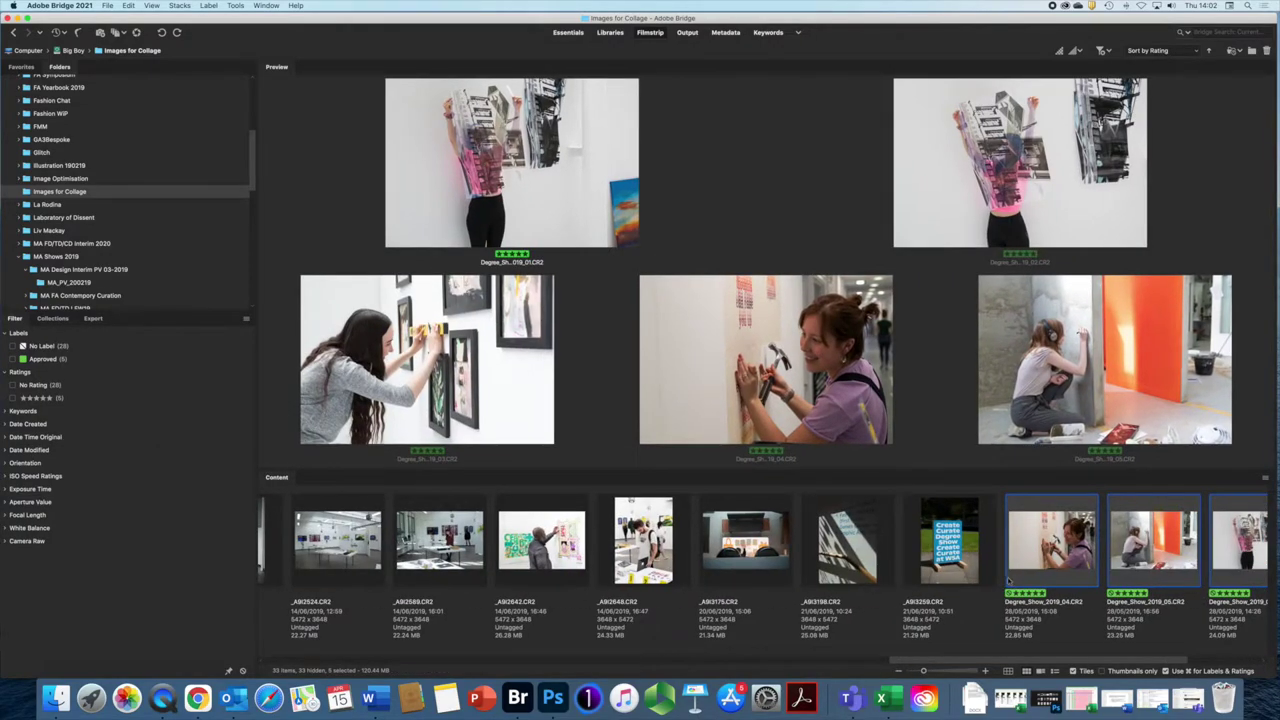
pyautogui.hscroll(5, 1034, 540)
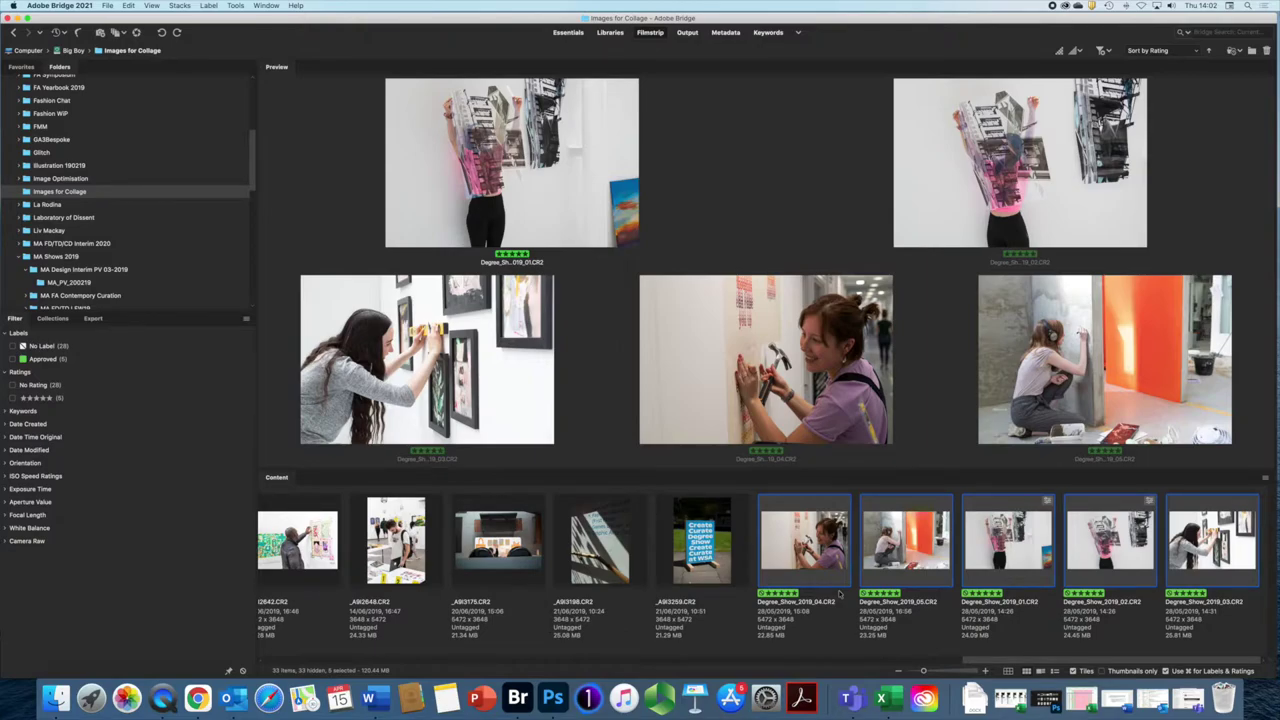
pyautogui.press('super+z')
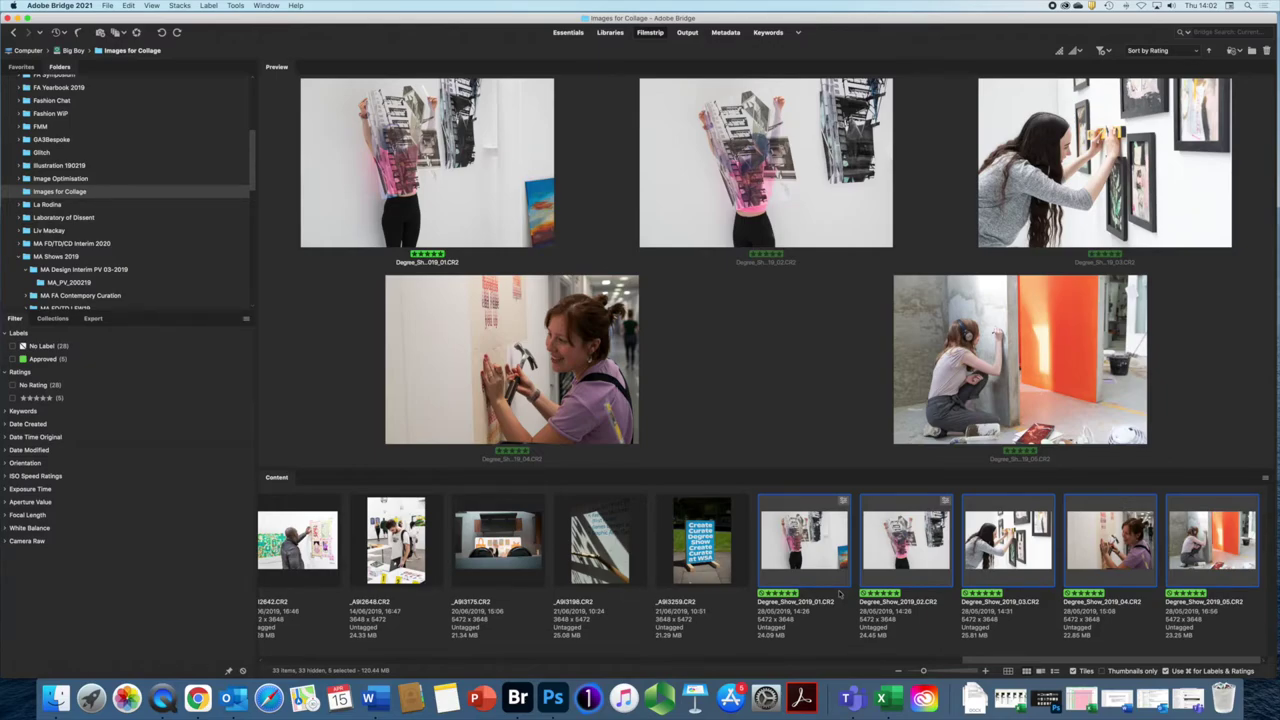
pyautogui.click(703, 537)
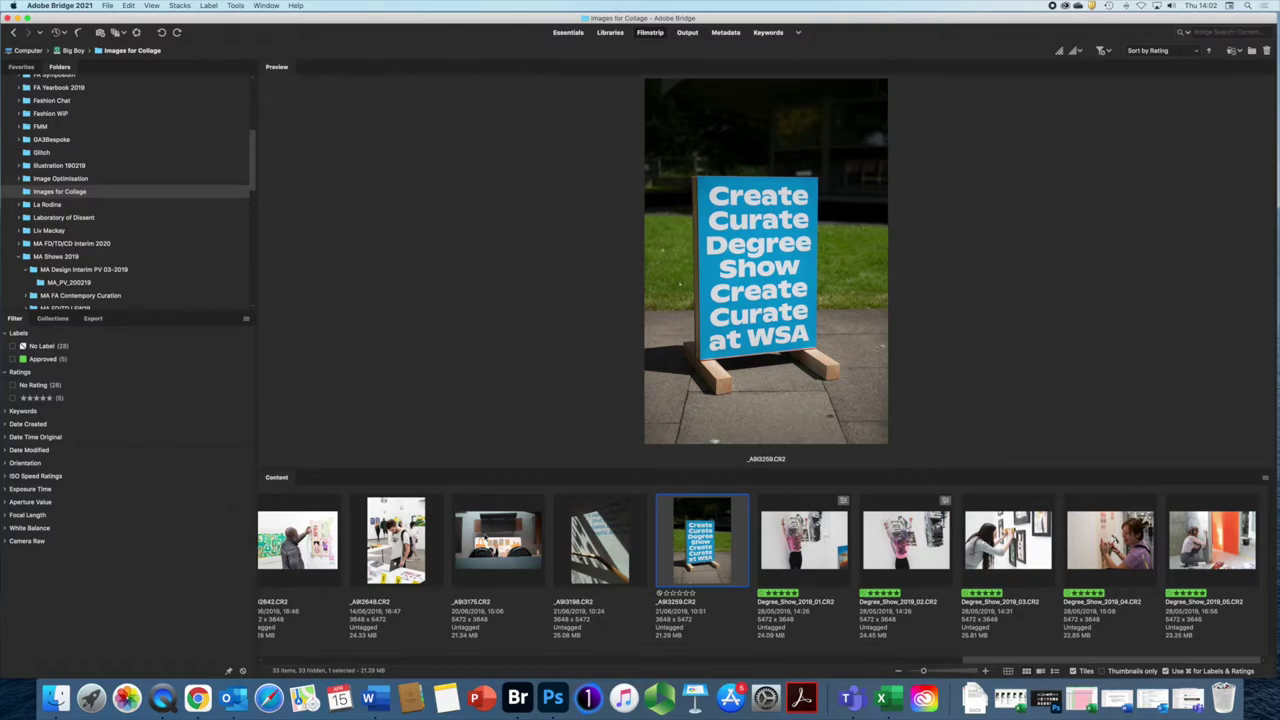
# Step: Add _A9I3175 and _A9I3198 to the selection, rate all three five stars, and label them Second
pyautogui.keyDown('shift'); pyautogui.click(498, 540); pyautogui.keyUp('shift')
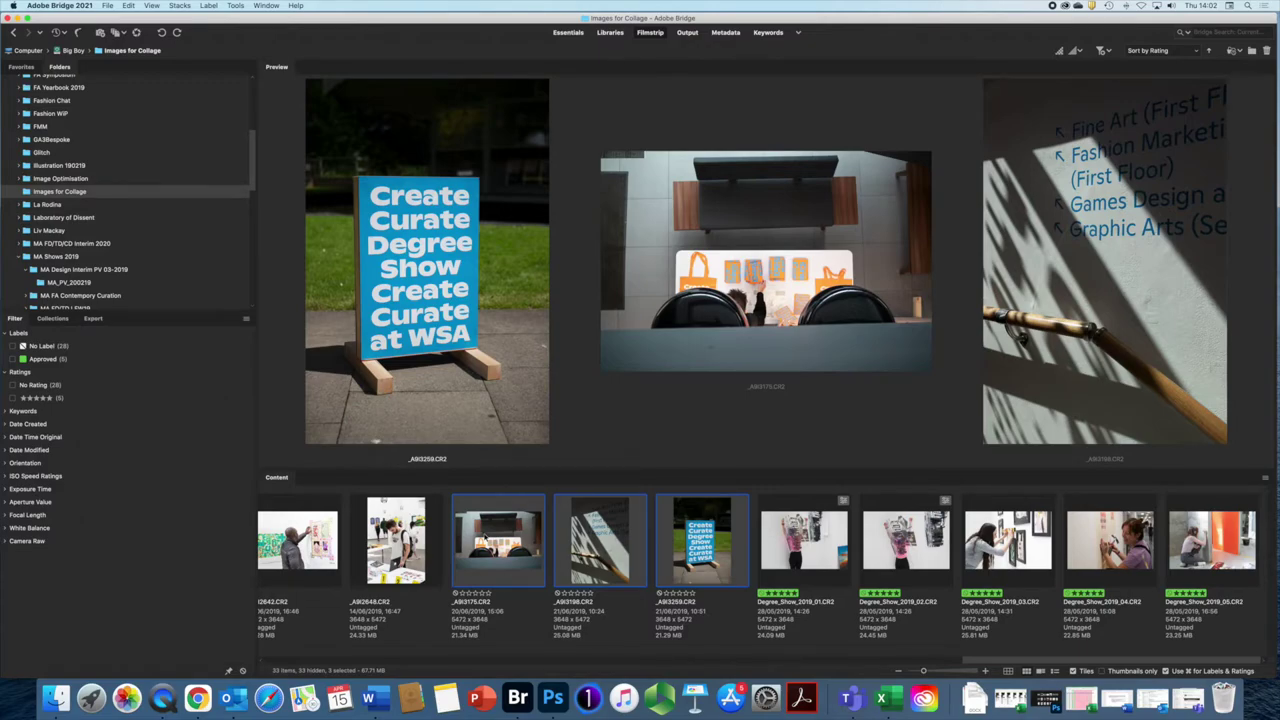
pyautogui.press('super+5')
pyautogui.press('super+7')
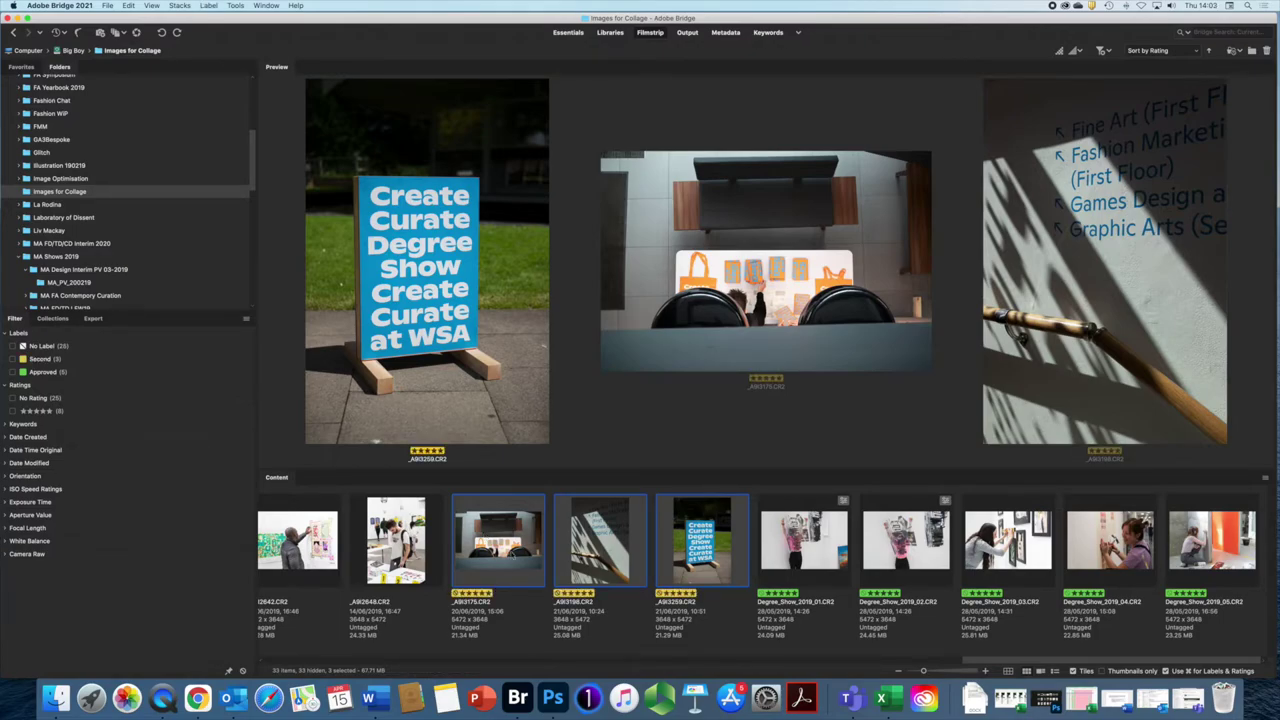
pyautogui.click(236, 6)
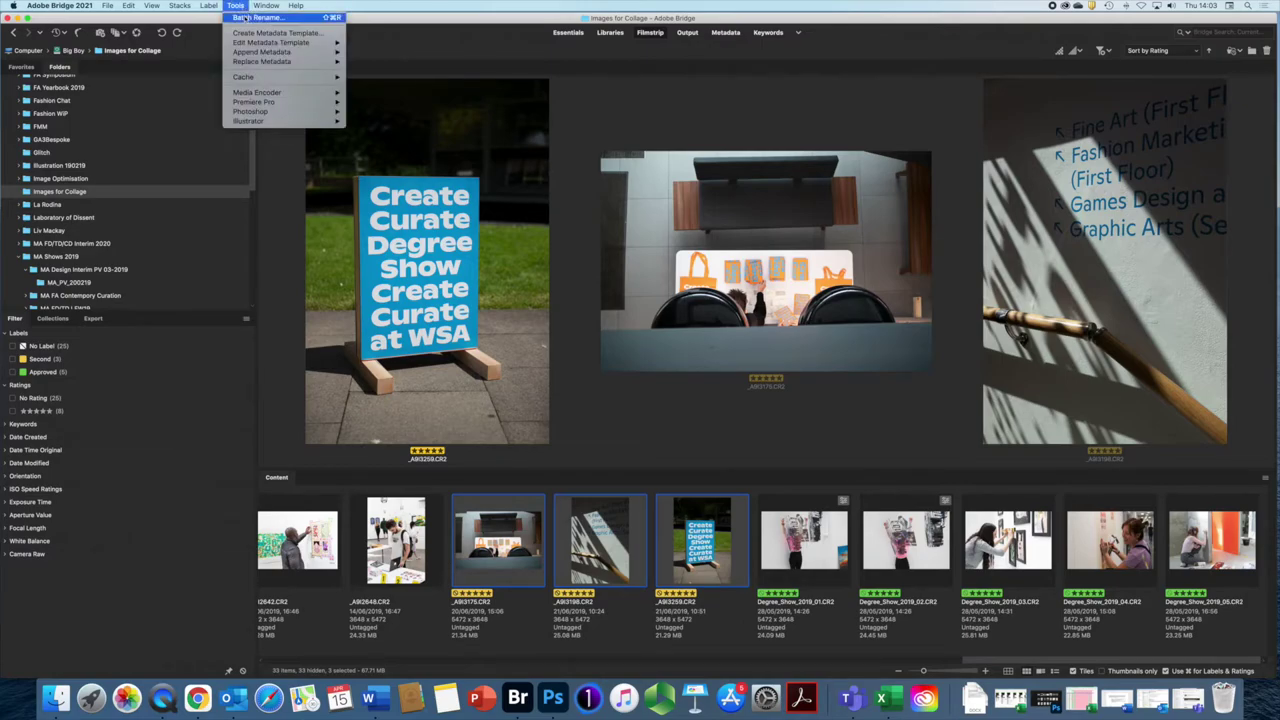
# Step: Batch rename the three photos with the sequence starting at 6, giving Degree_Show_2019_06 to _08
pyautogui.click(244, 17)
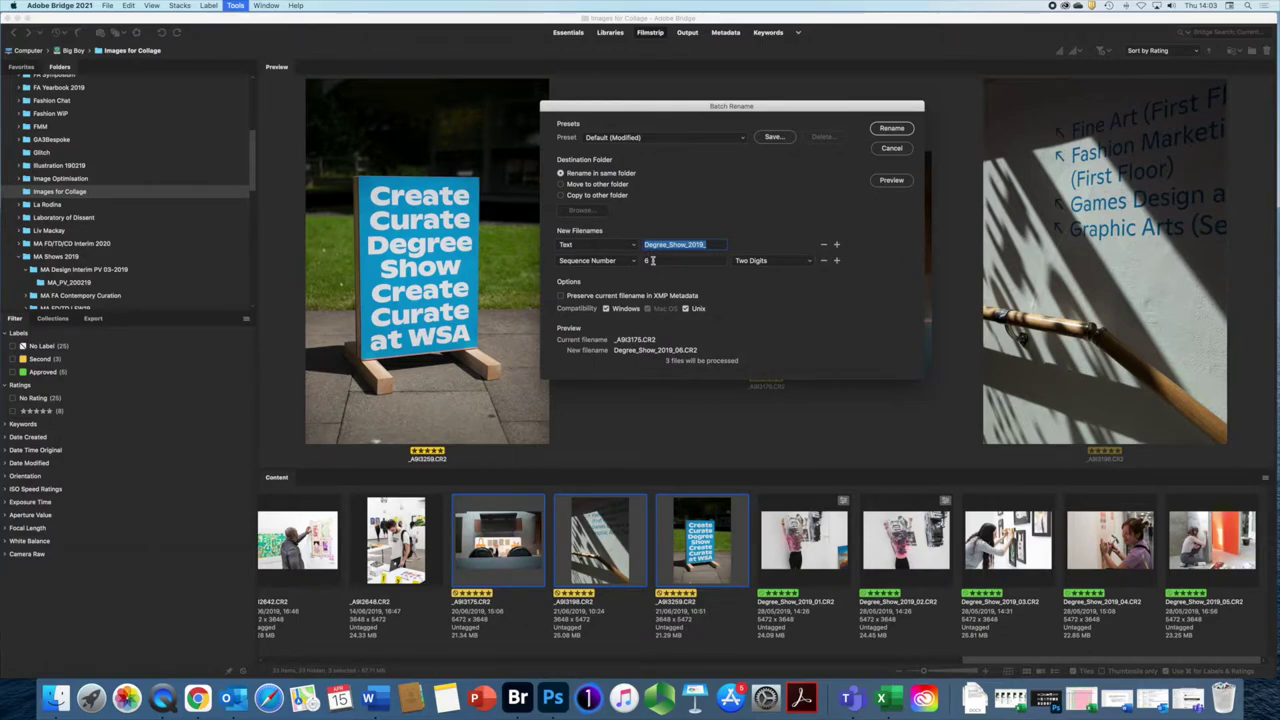
pyautogui.click(900, 131)
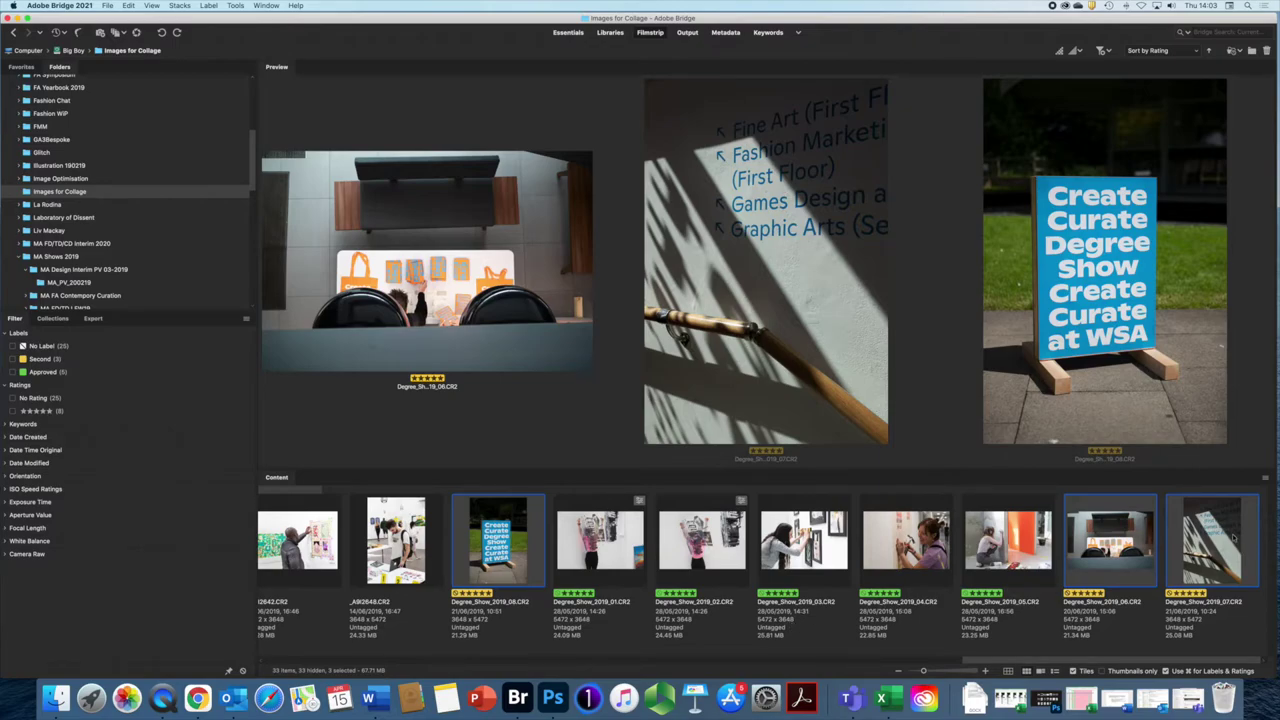
pyautogui.click(1196, 51)
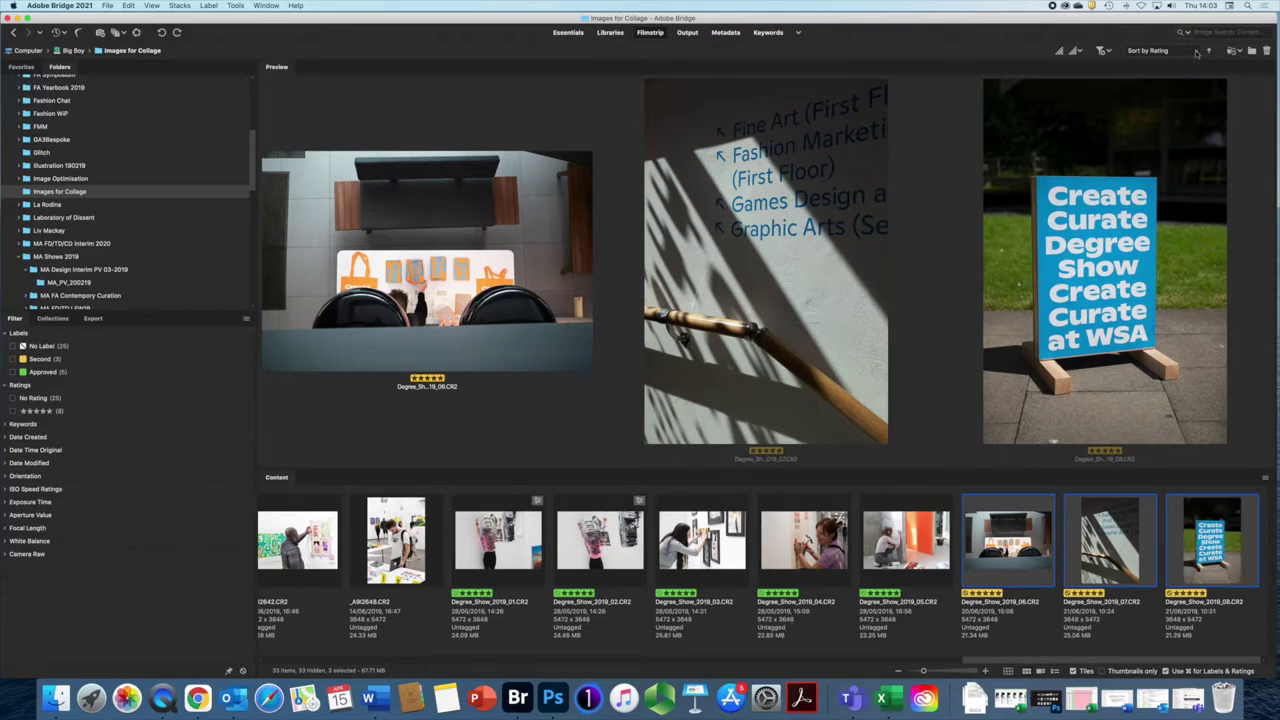
pyautogui.click(1196, 51)
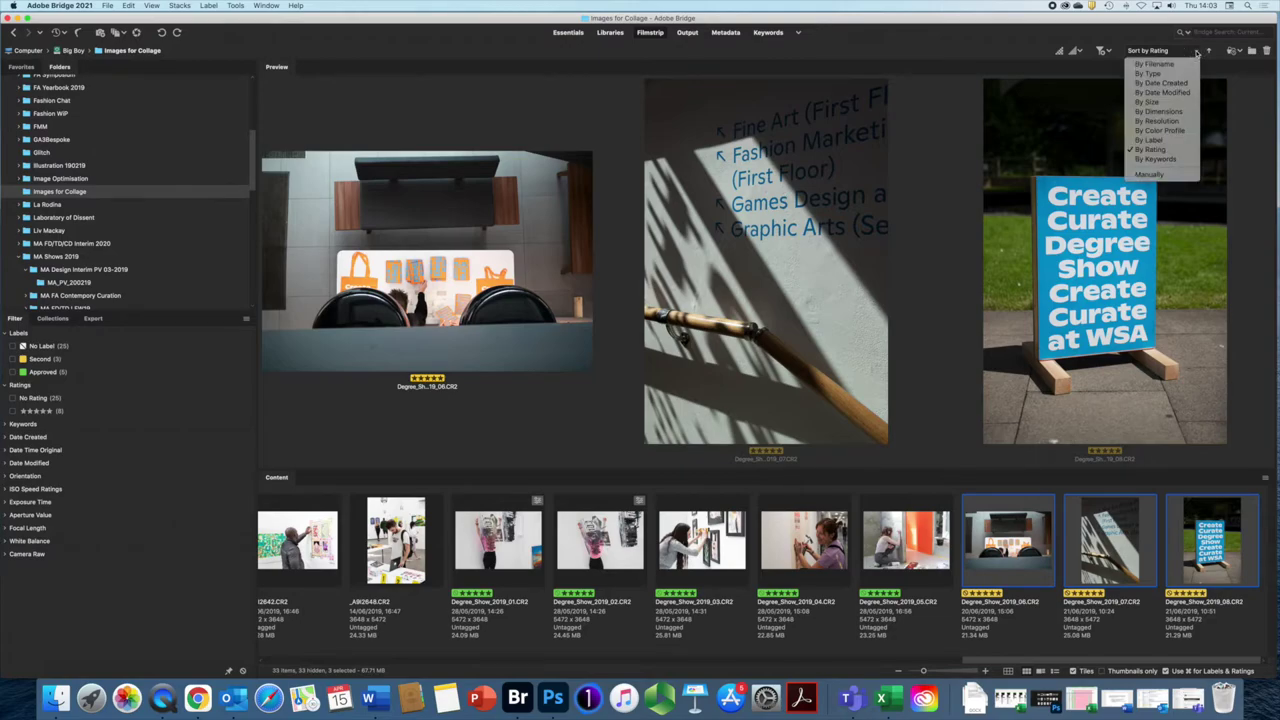
pyautogui.click(1150, 141)
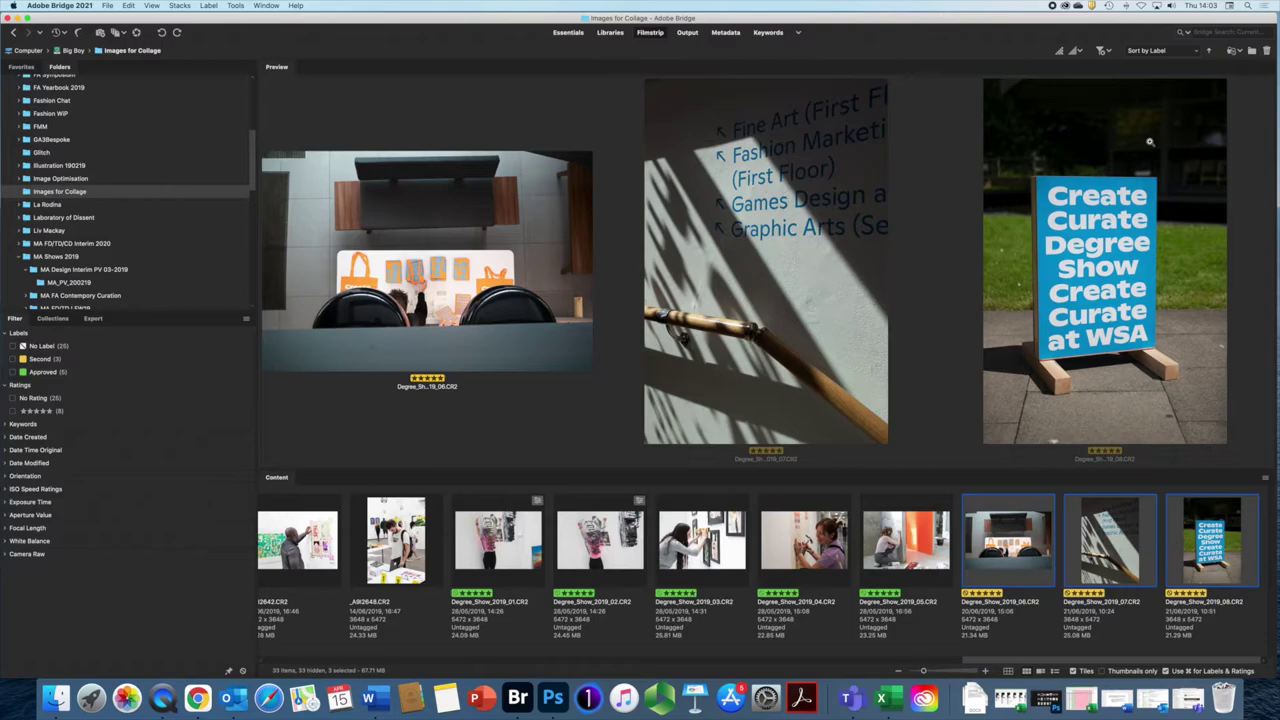
pyautogui.click(1196, 51)
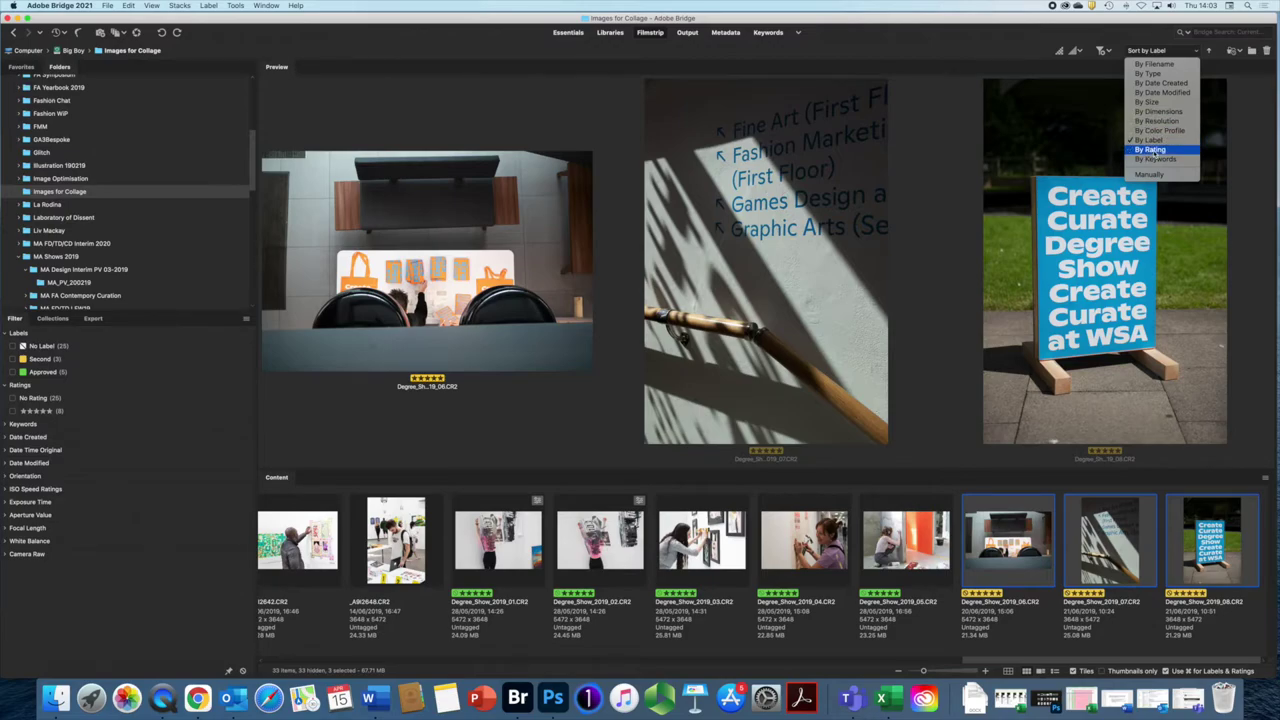
pyautogui.click(1152, 150)
pyautogui.click(1195, 51)
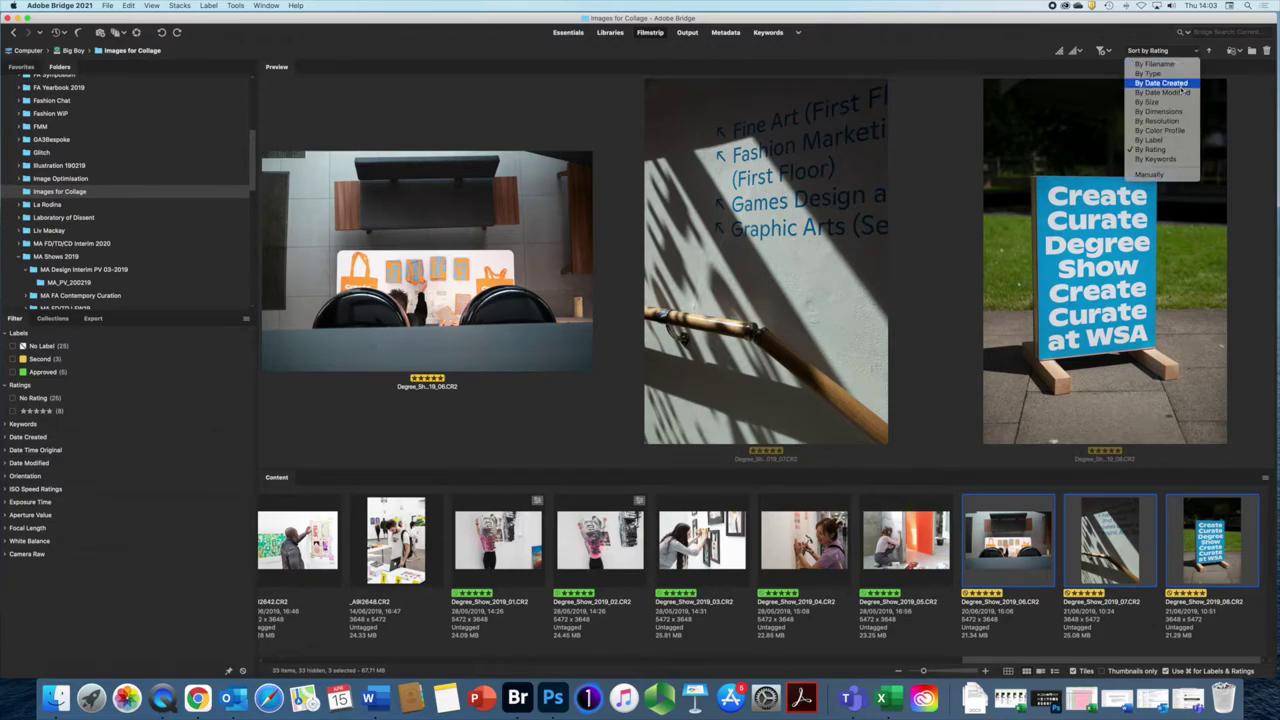
pyautogui.click(1148, 103)
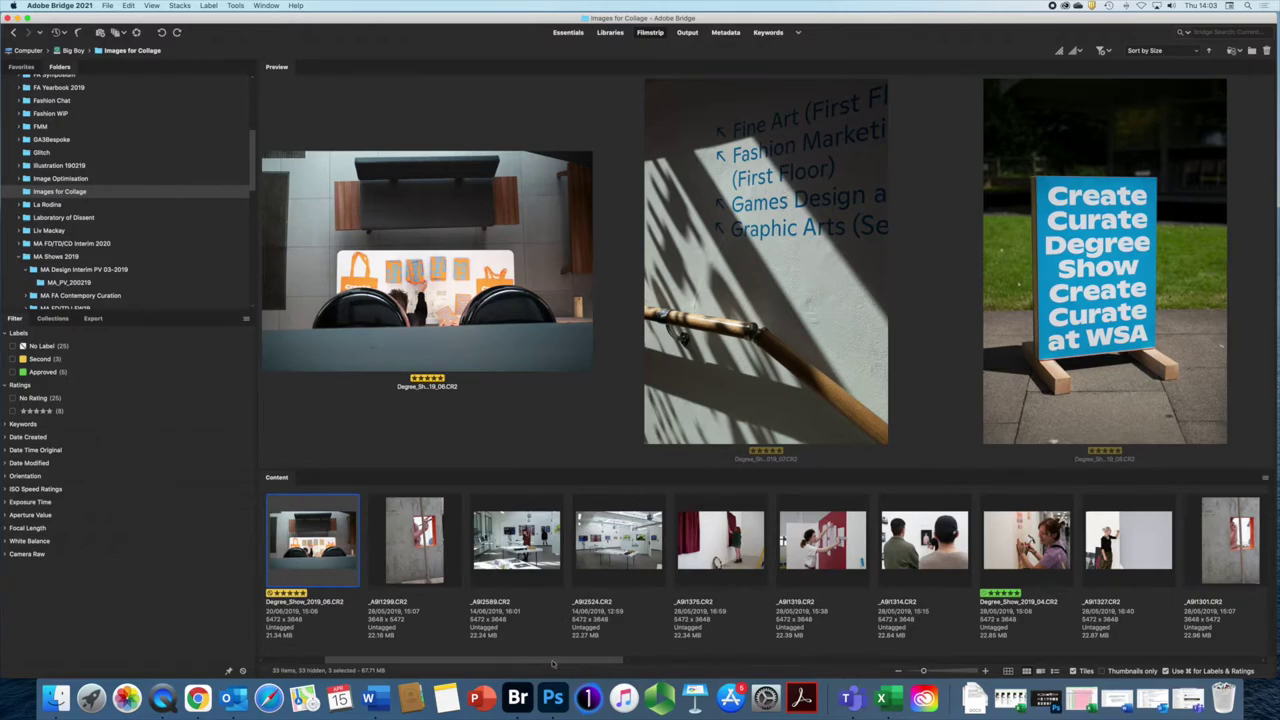
pyautogui.moveTo(553, 663); pyautogui.dragTo(1183, 663)
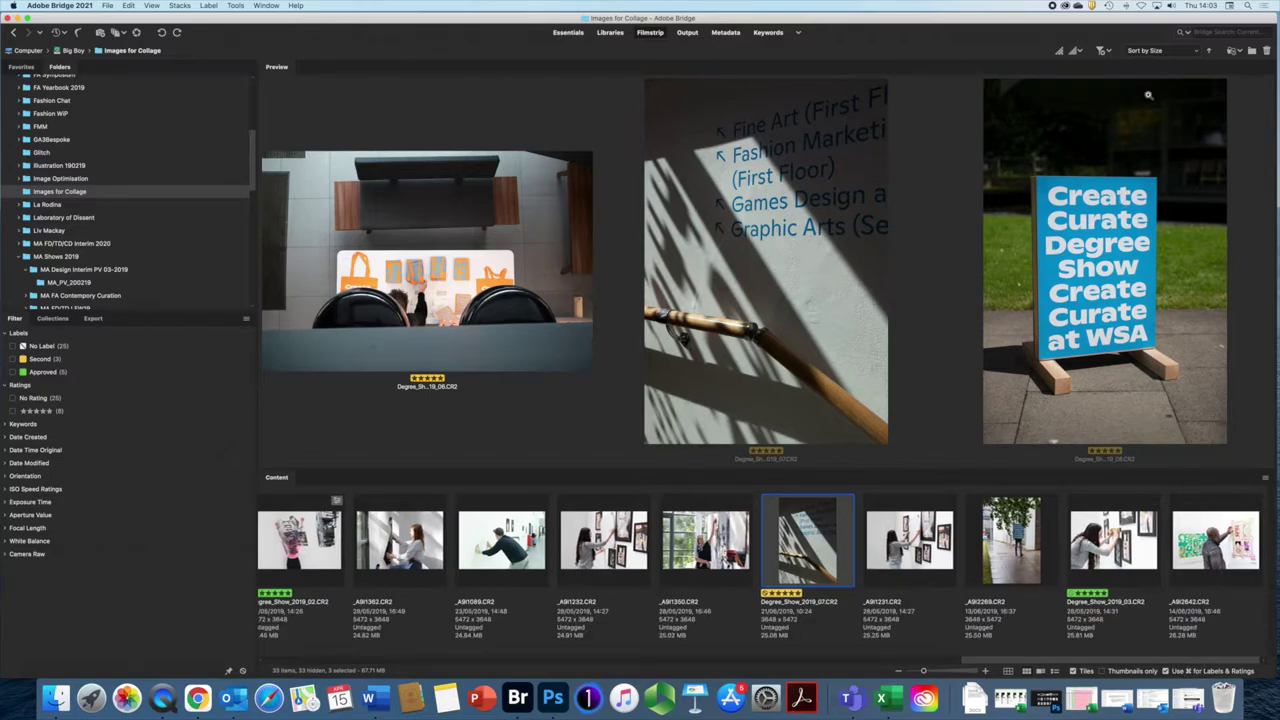
pyautogui.click(1197, 53)
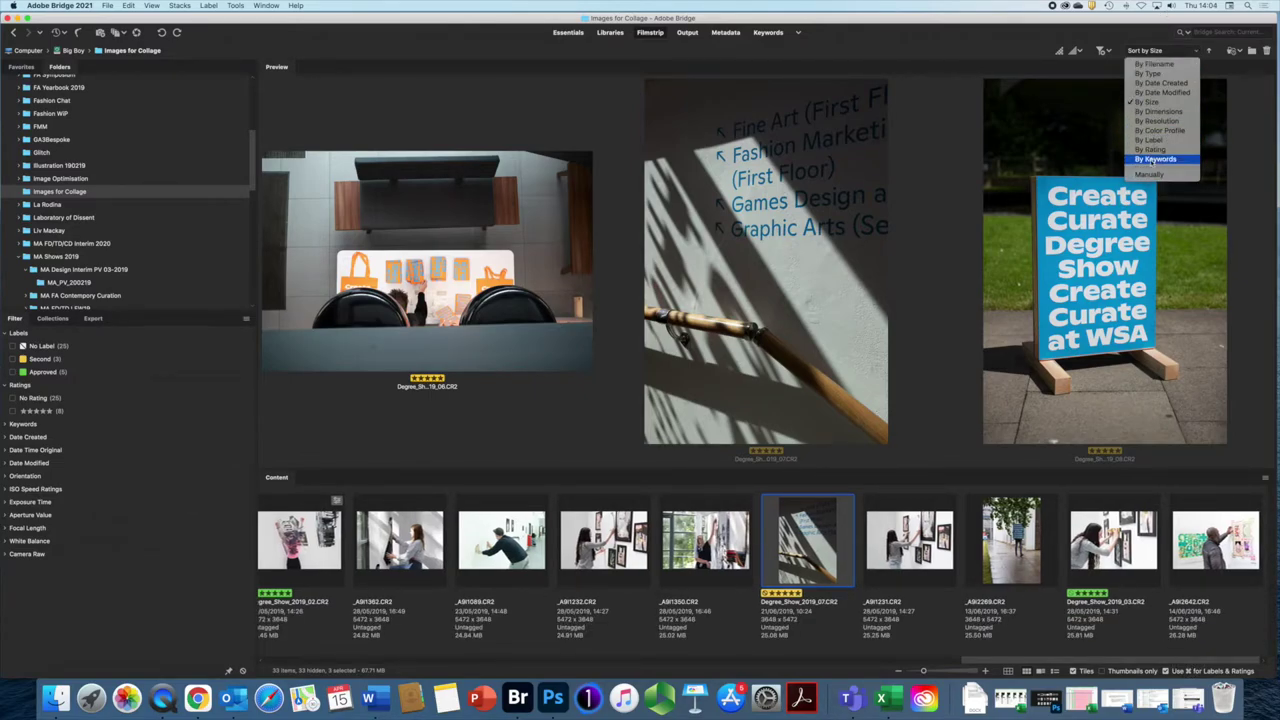
pyautogui.click(1150, 150)
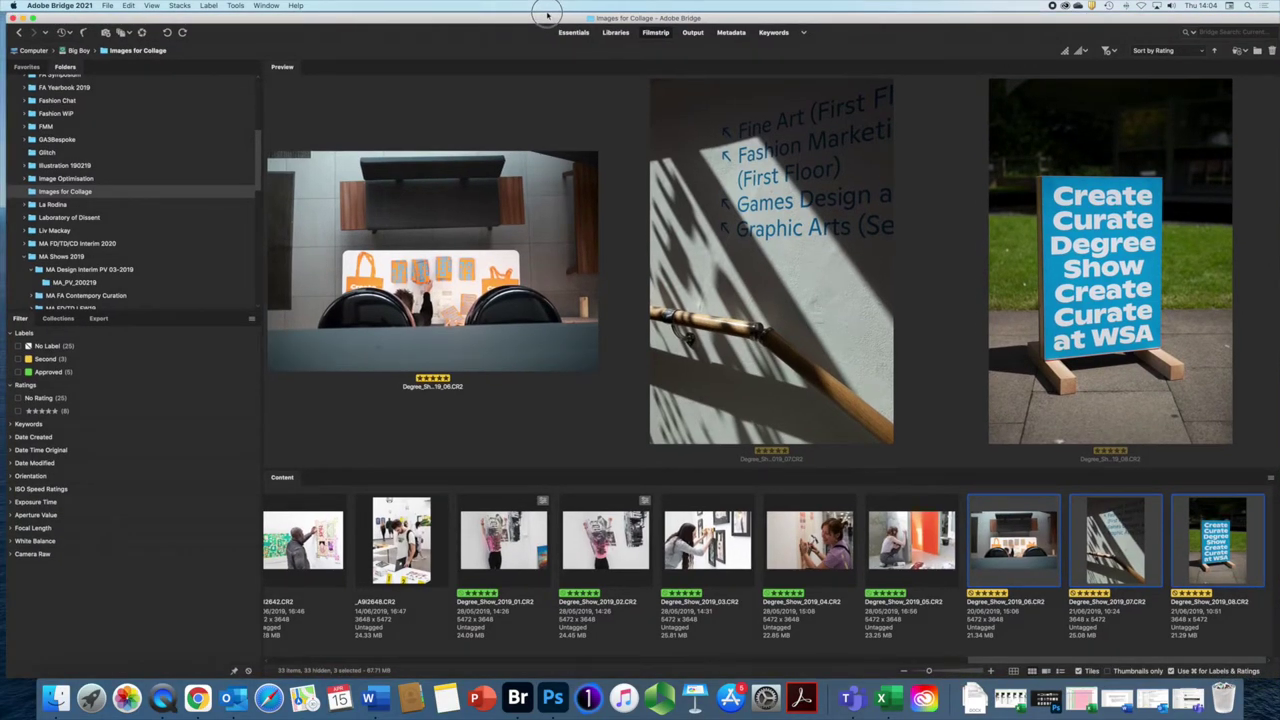
# Step: Shift-select Degree_Show_2019_01 through _08 and choose Tools > Create Metadata Template
pyautogui.hscroll(-1, 510, 552)
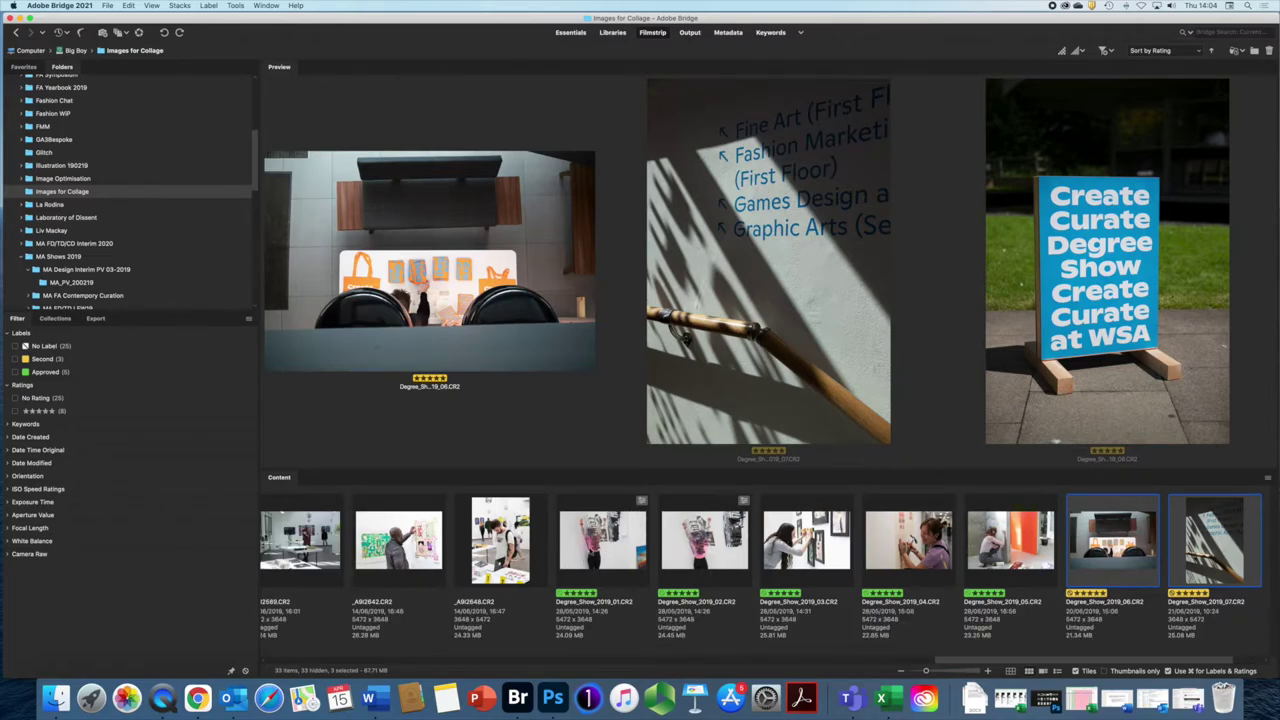
pyautogui.keyDown('shift'); pyautogui.click(598, 542); pyautogui.keyUp('shift')
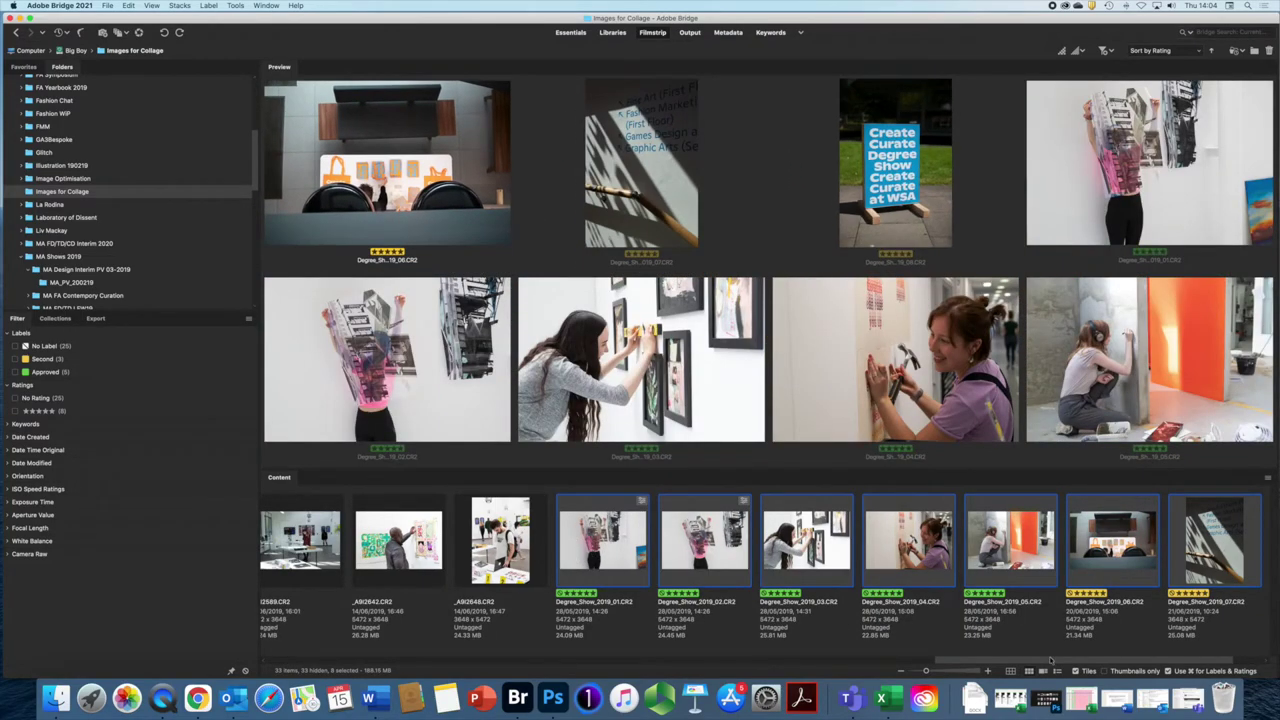
pyautogui.hscroll(1, 1053, 660)
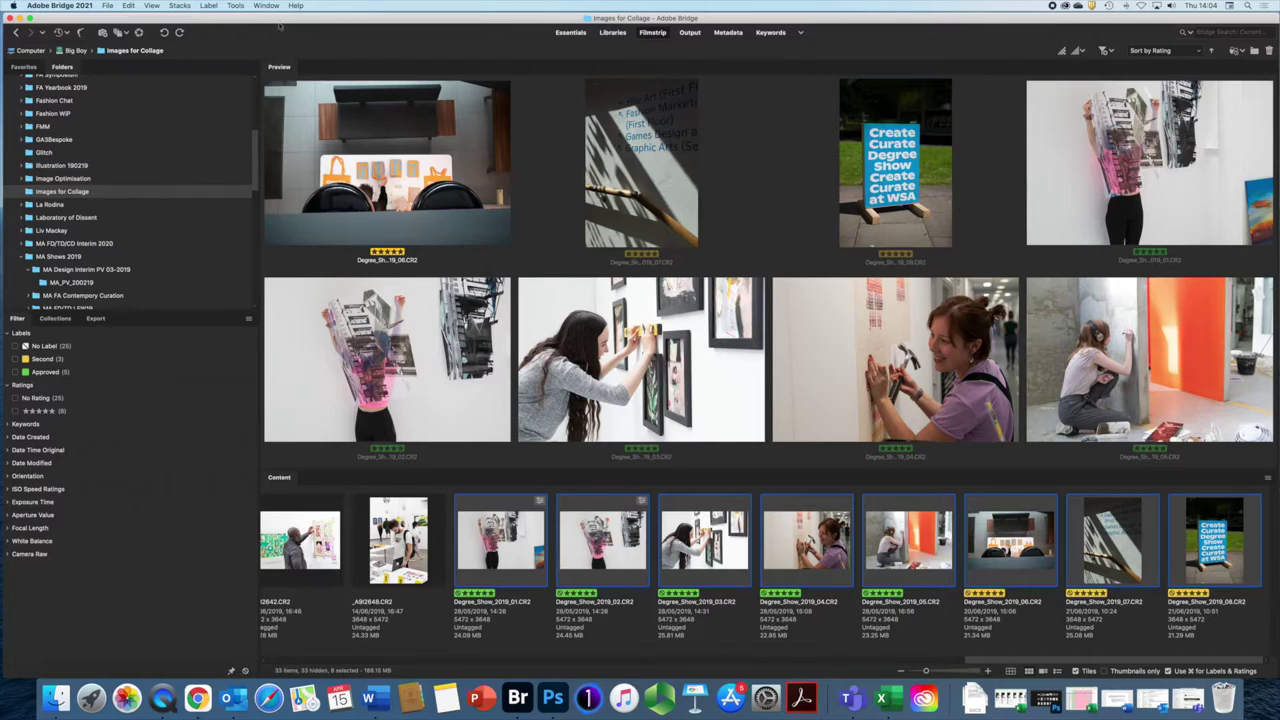
pyautogui.click(234, 6)
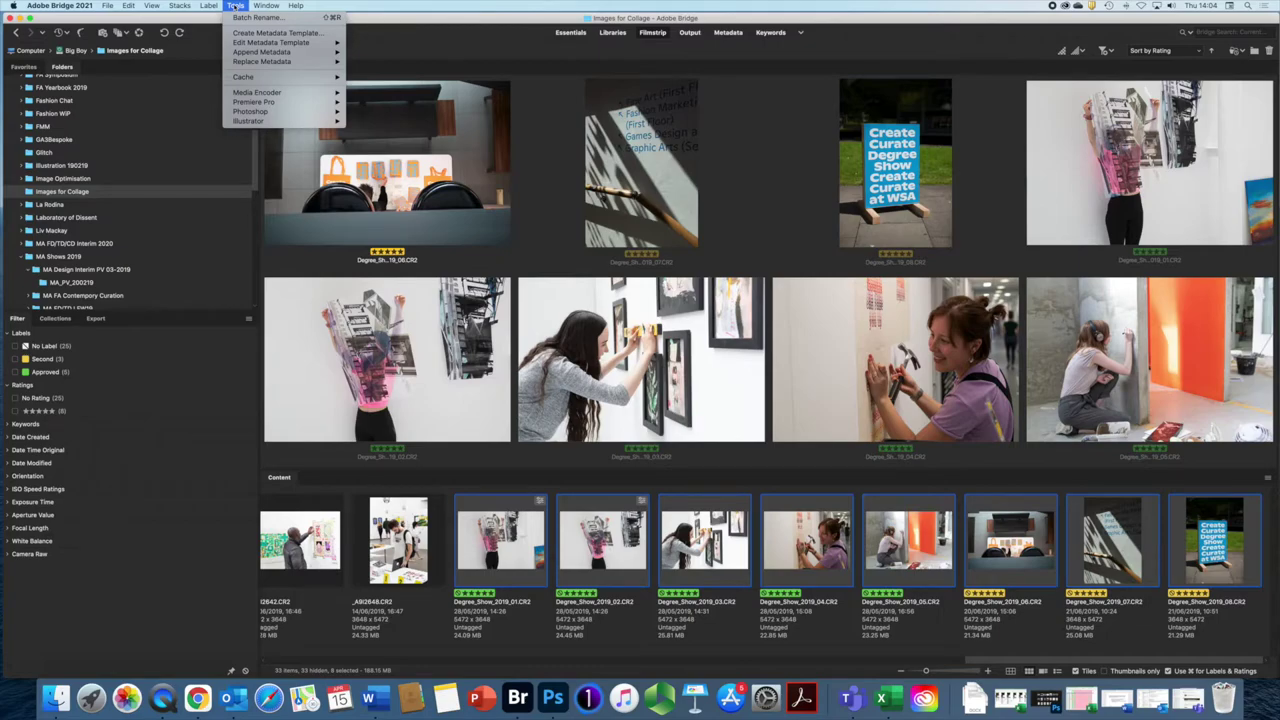
pyautogui.click(250, 33)
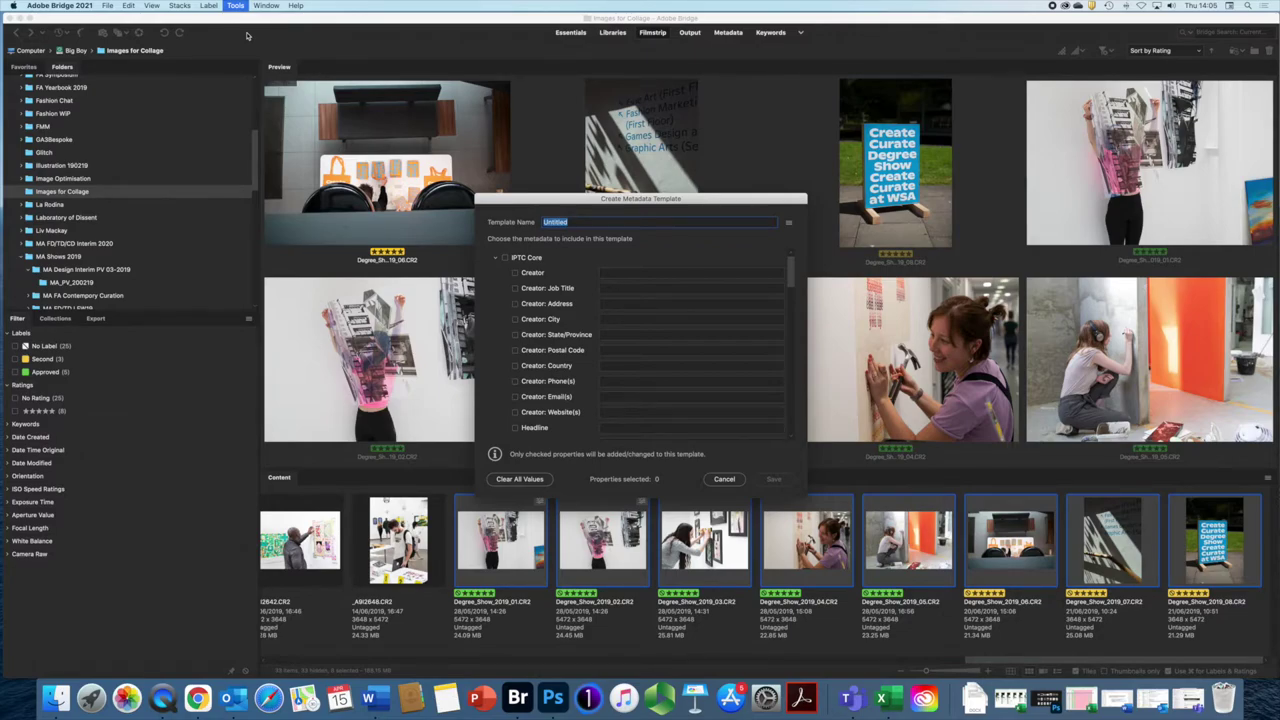
# Step: Name the template 'Degree Show' and enter the creator's name and the job title Photographer
pyautogui.write('Degree Show')
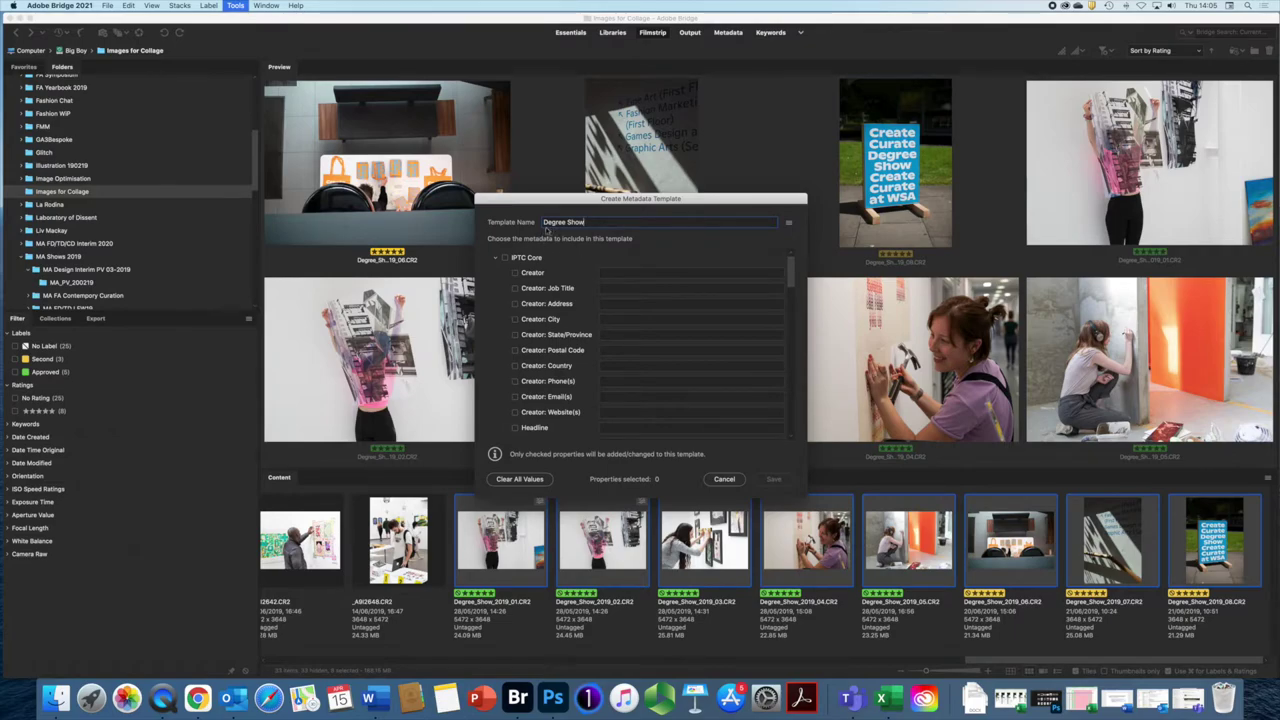
pyautogui.moveTo(792, 276)
pyautogui.mouseDown()
pyautogui.moveTo(796, 436)
pyautogui.moveTo(794, 257)
pyautogui.mouseUp()
pyautogui.click(515, 273)
pyautogui.write('Dave Gibbons')
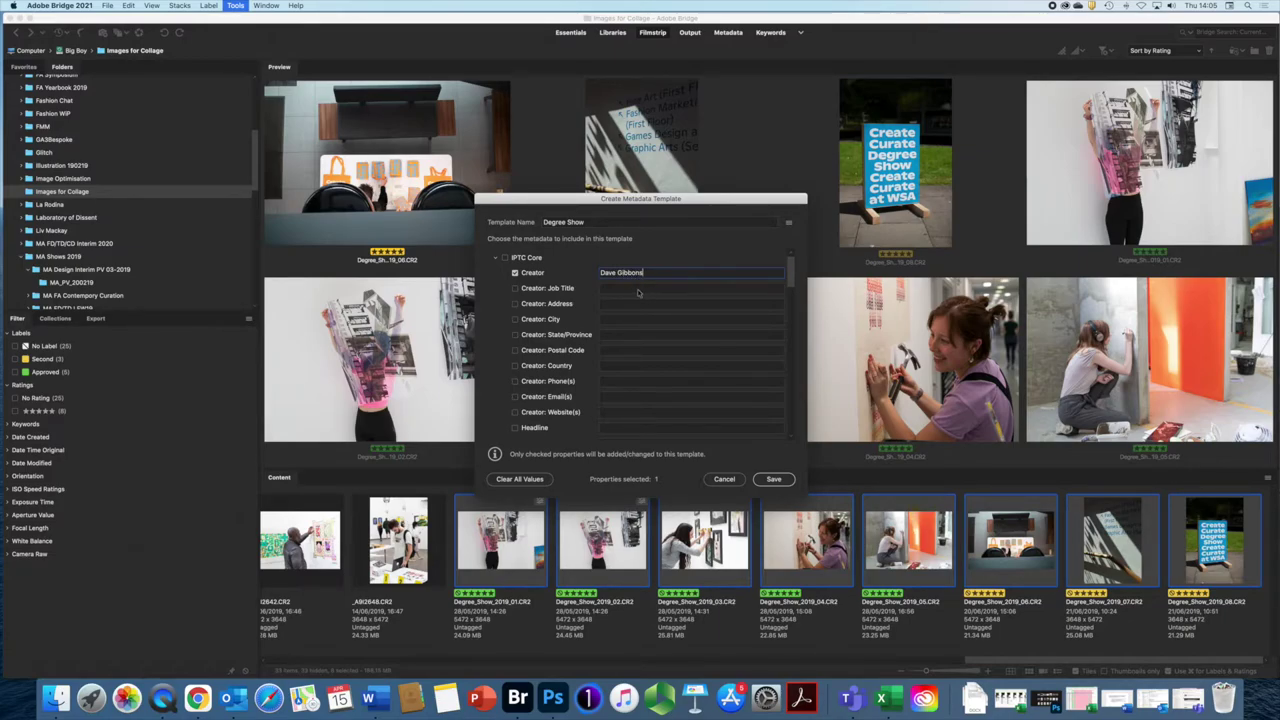
pyautogui.click(637, 289)
pyautogui.write('Ph')
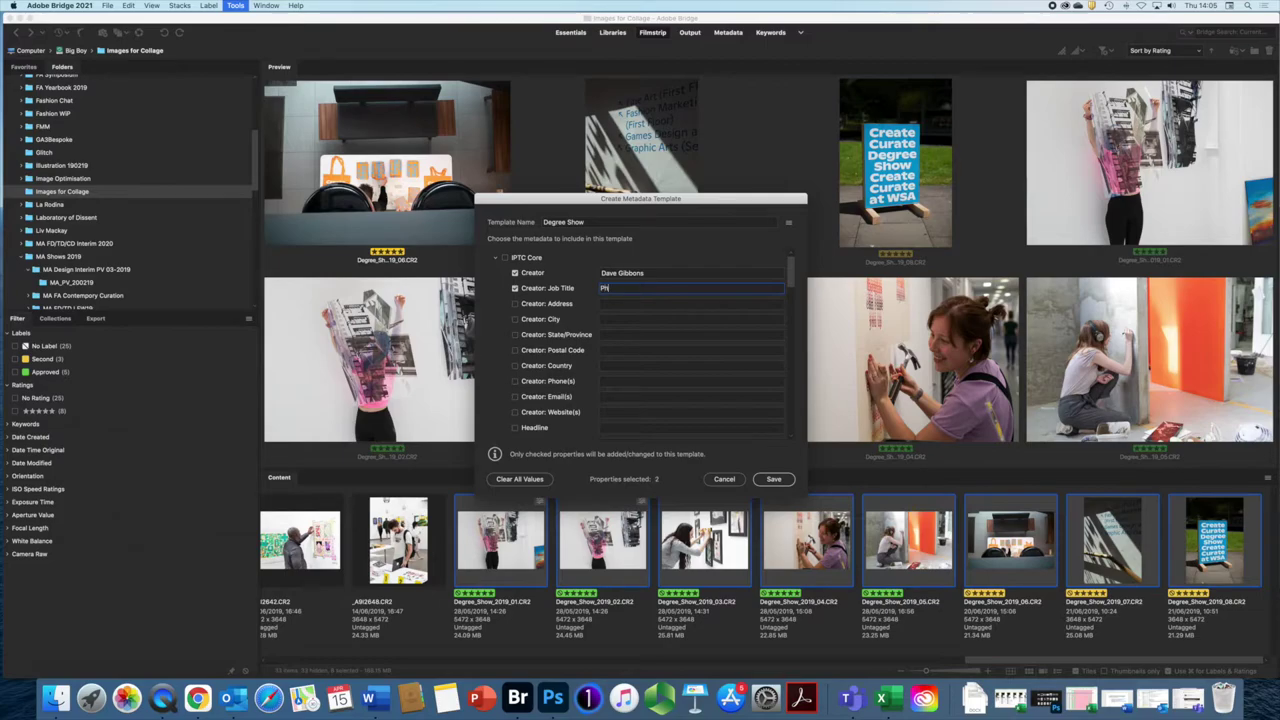
pyautogui.write('otographer')
pyautogui.click(617, 305)
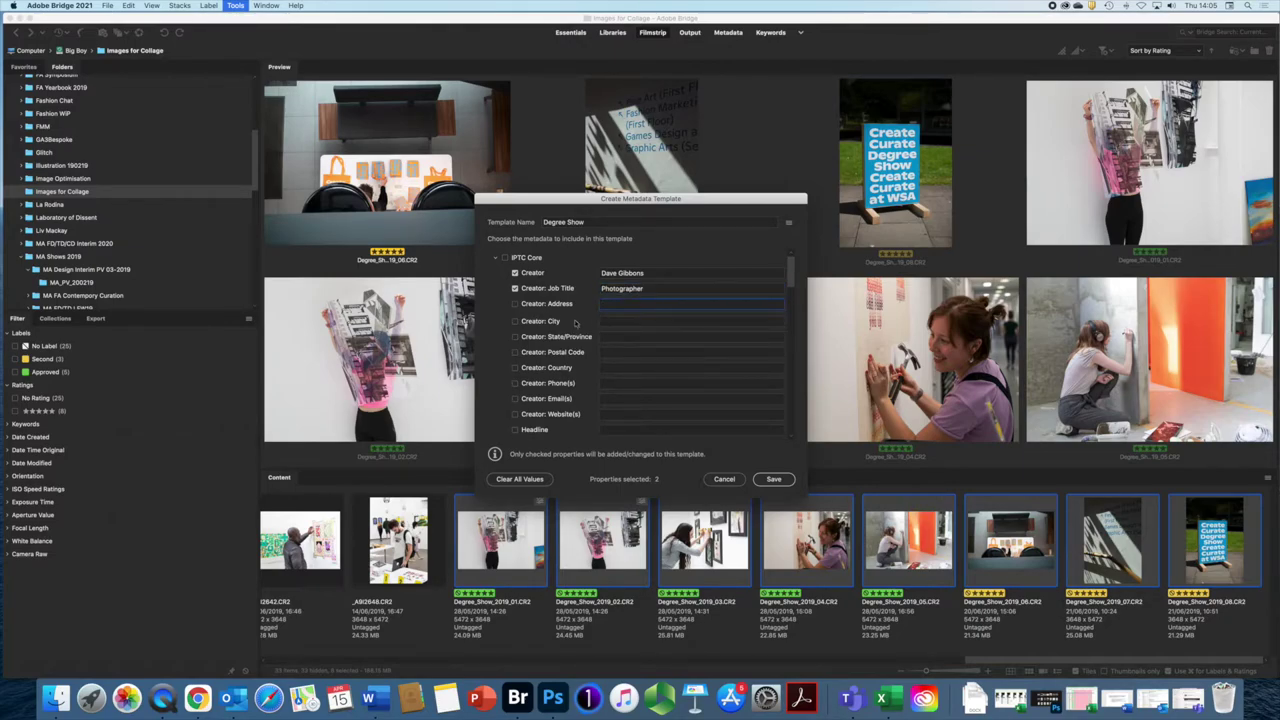
# Step: Fill in the creator's phone number, e-mail address and website fields
pyautogui.click(605, 382)
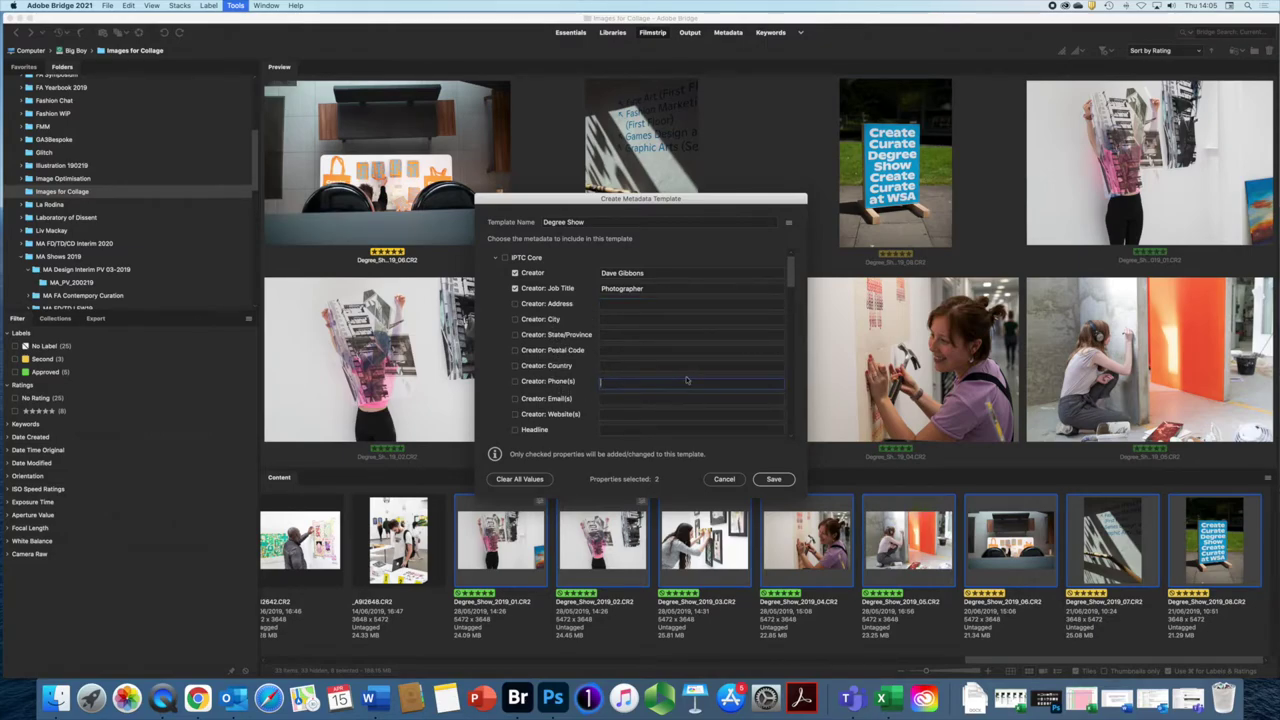
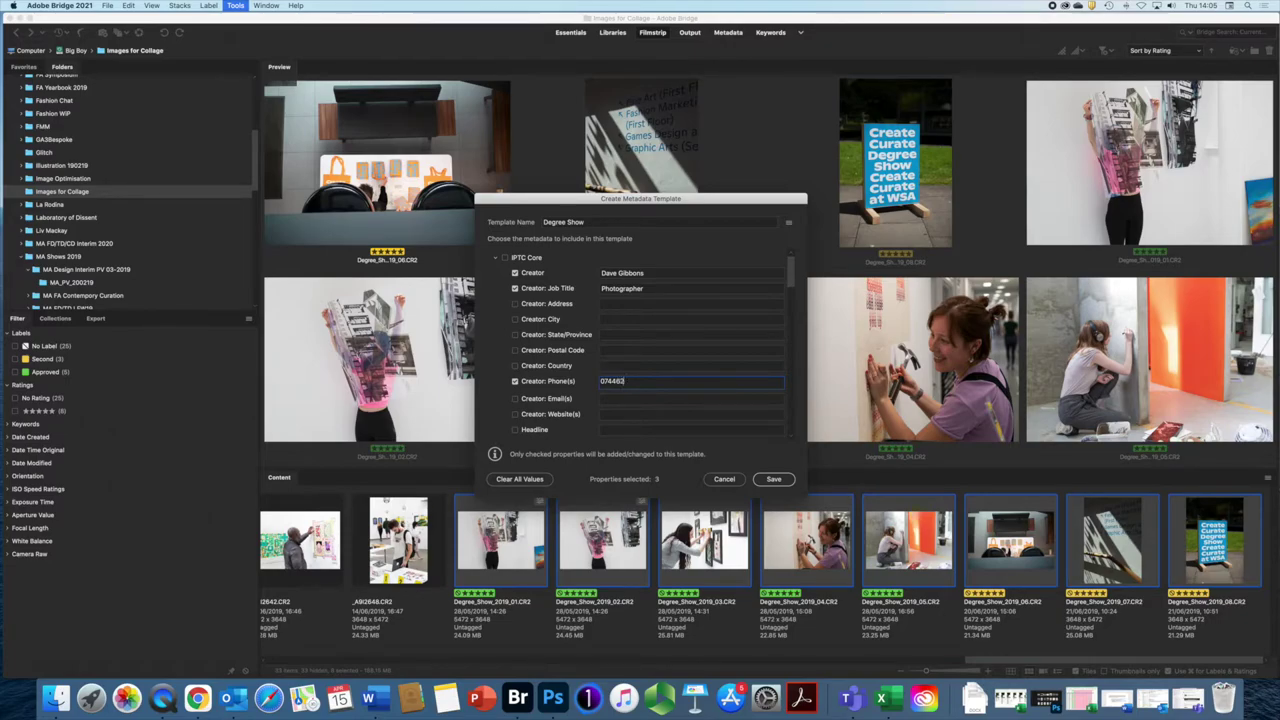
pyautogui.click(631, 398)
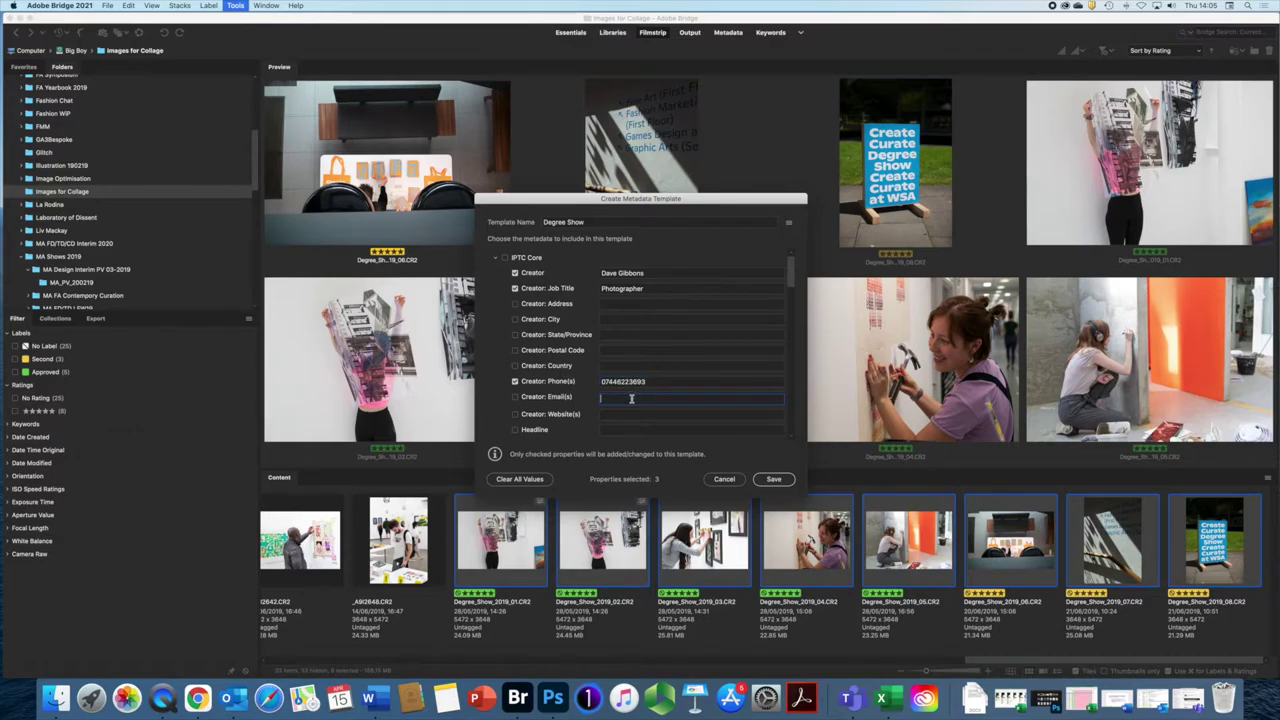
pyautogui.click(621, 414)
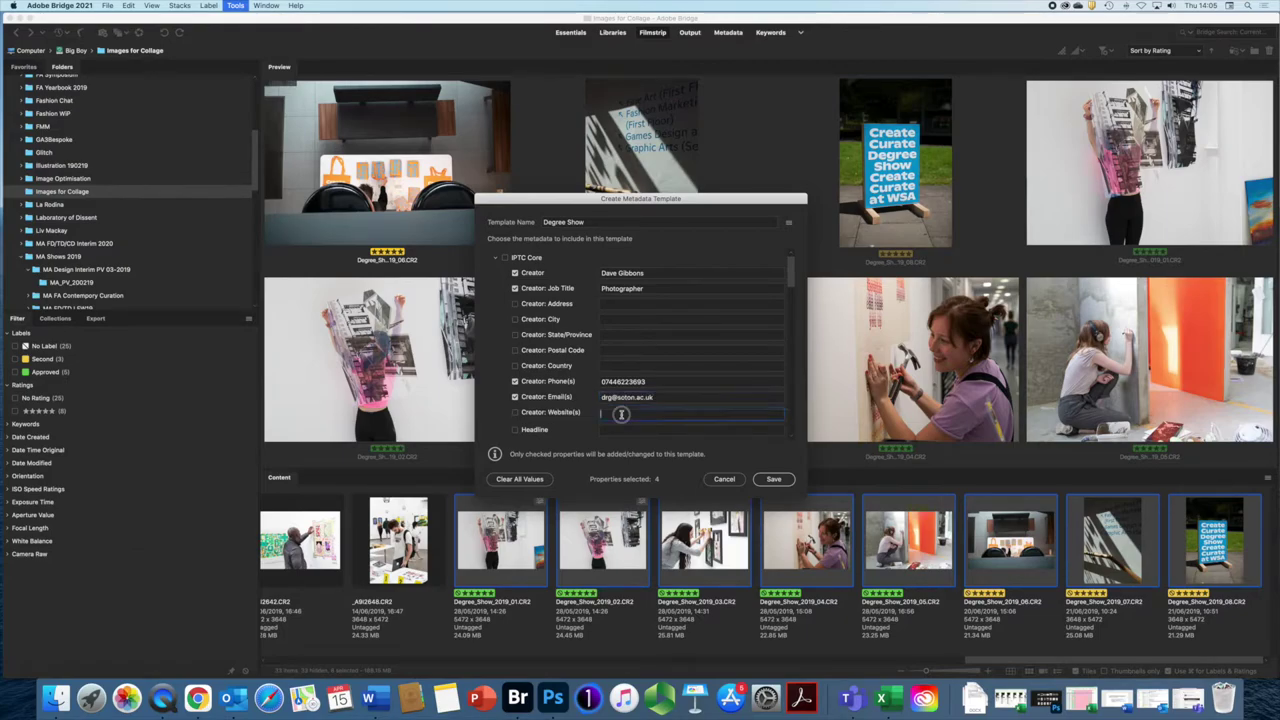
pyautogui.write('www.')
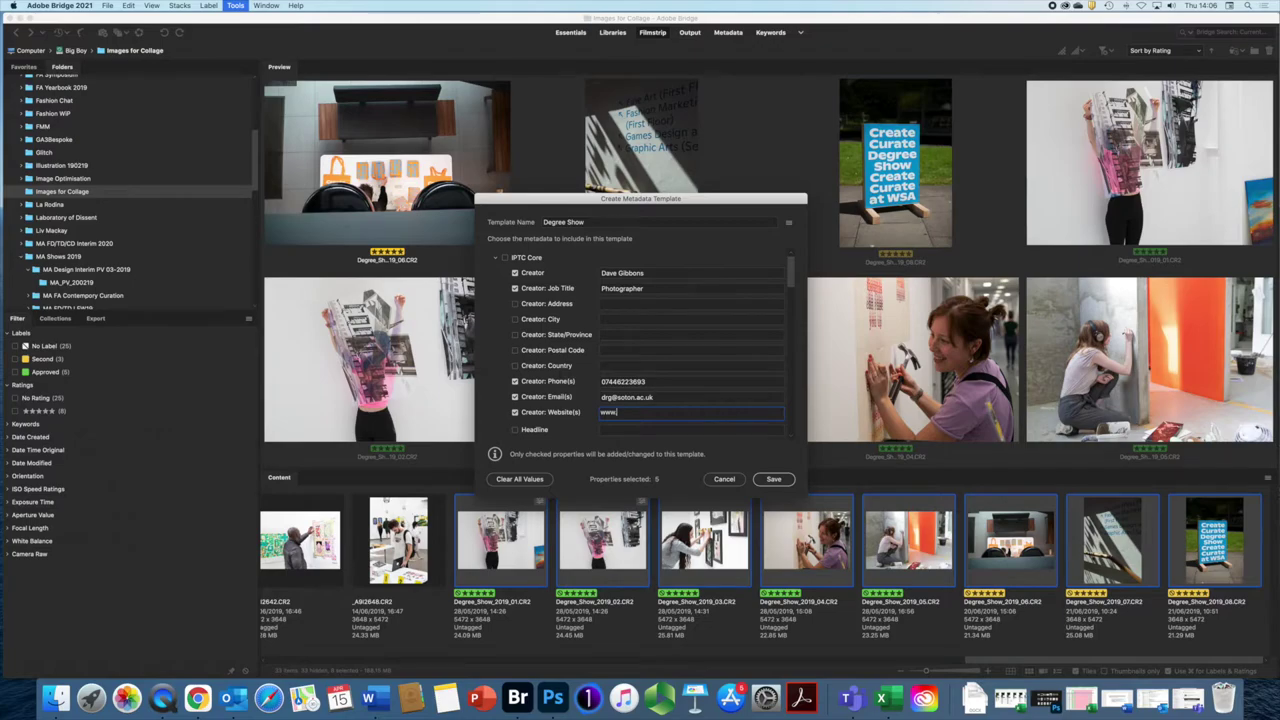
pyautogui.write('davegibbons.com')
pyautogui.moveTo(789, 268); pyautogui.dragTo(785, 302)
# Step: Fill Headline 'WSA Degree Show', Description 'Art and Design', and keywords WSA, Winchester School of Art, University of Southampton, Degree Show 2019
pyautogui.click(616, 281)
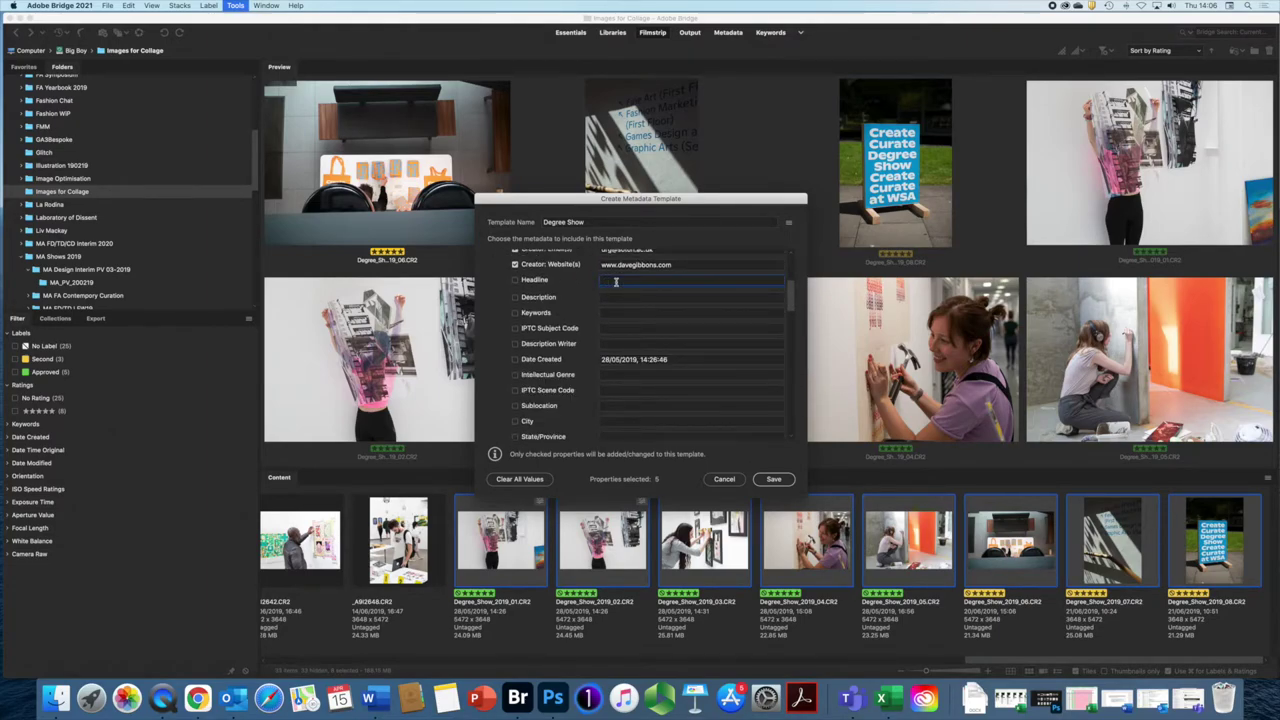
pyautogui.write('WSA Degree')
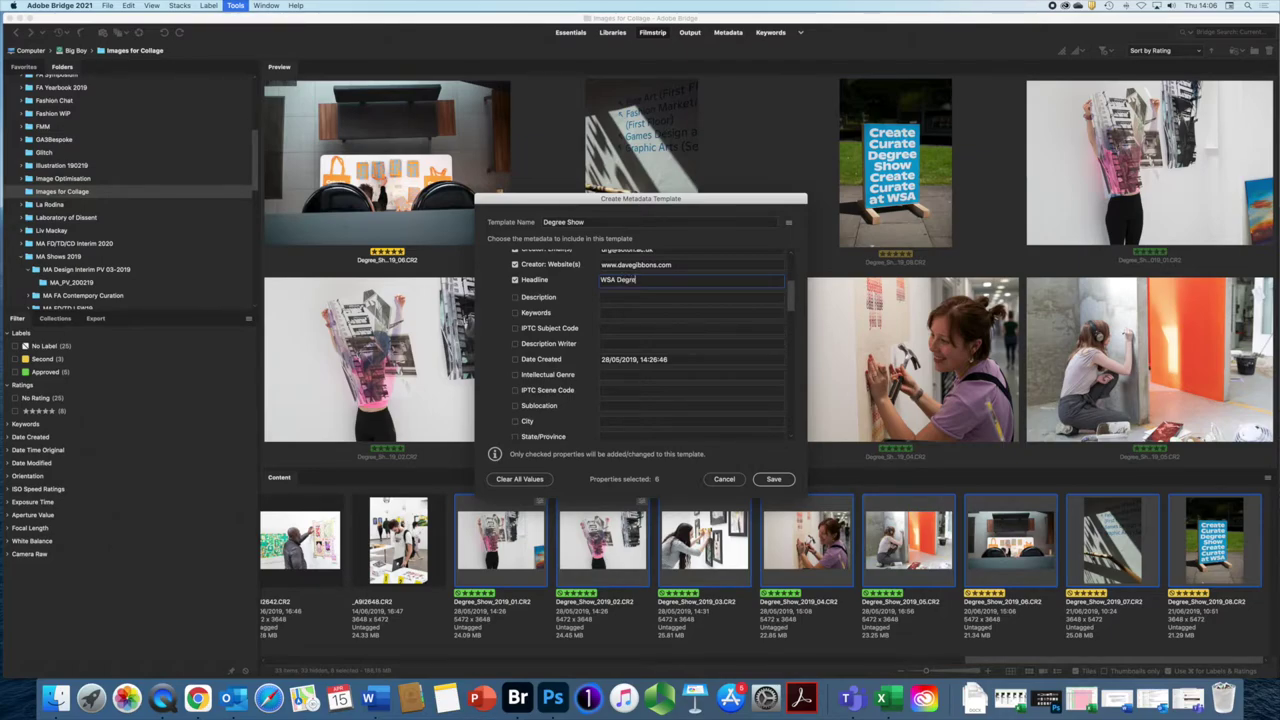
pyautogui.write(' Show')
pyautogui.press('Tab')
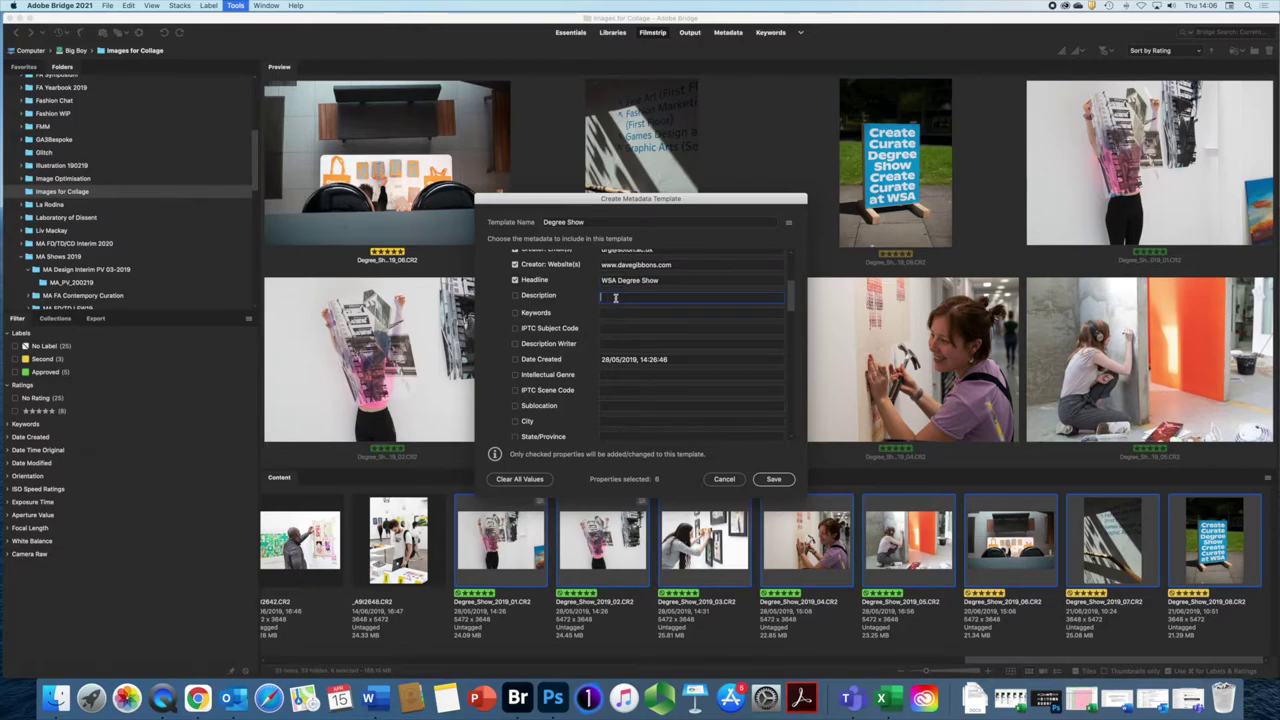
pyautogui.write('Art and Design')
pyautogui.click(619, 312)
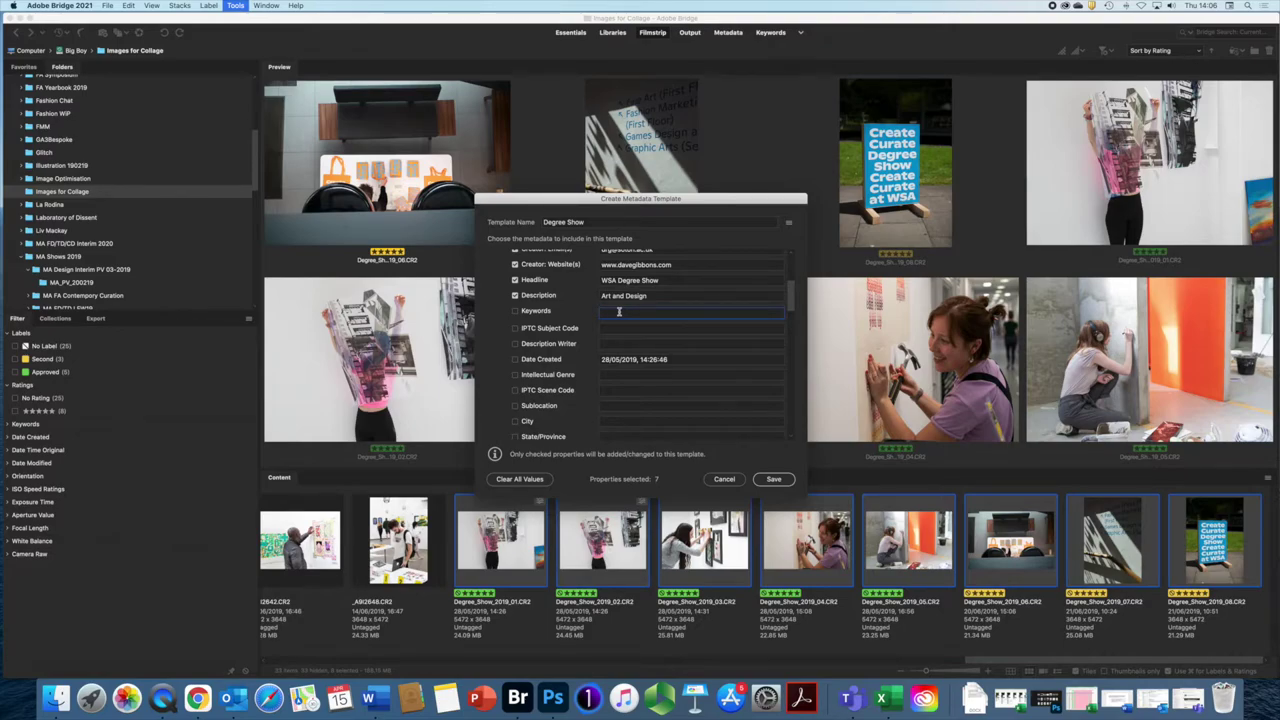
pyautogui.write('WSA, Winchester School of Art, University ')
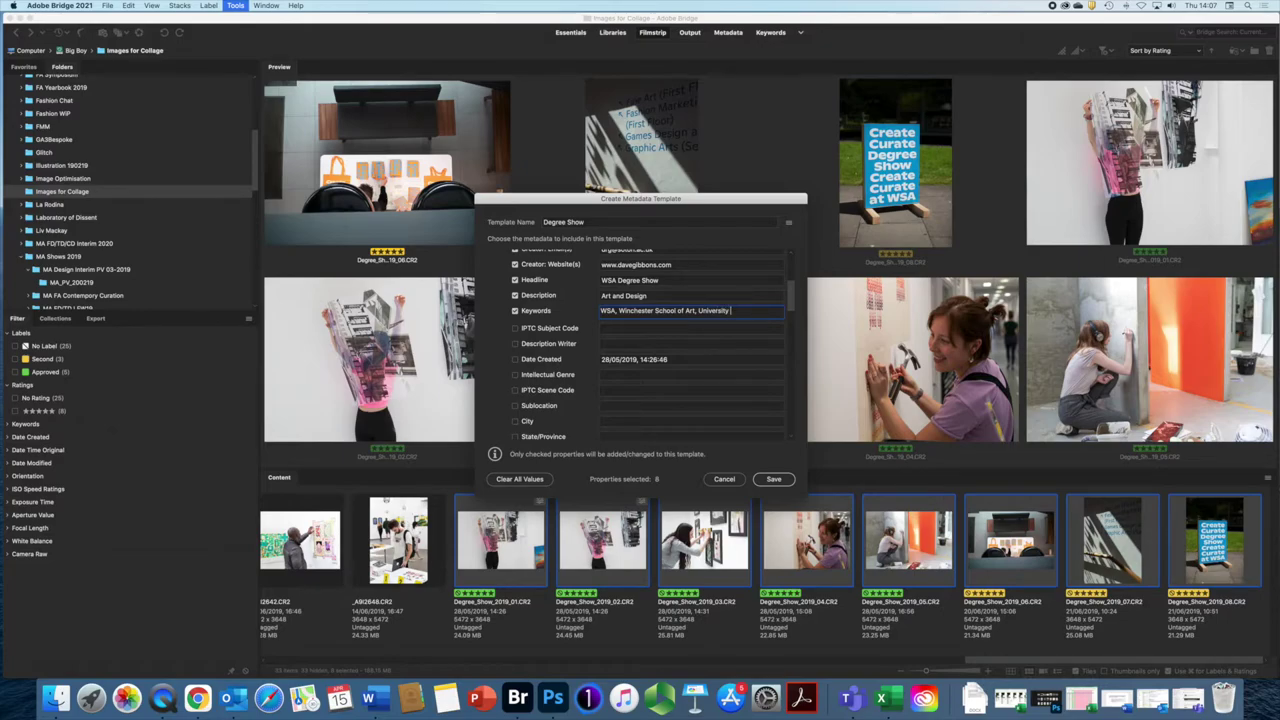
pyautogui.write('of Southampton, Degre')
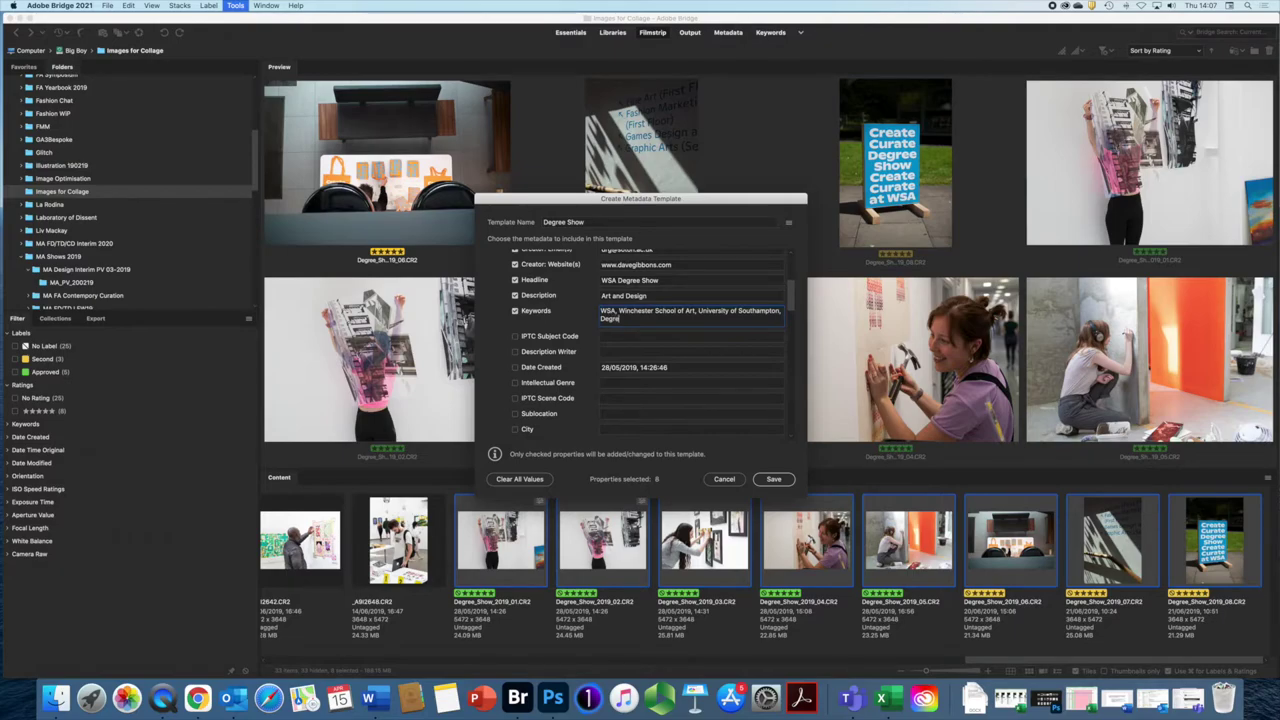
pyautogui.write('e Show 2019')
pyautogui.scroll(5, 598, 345)
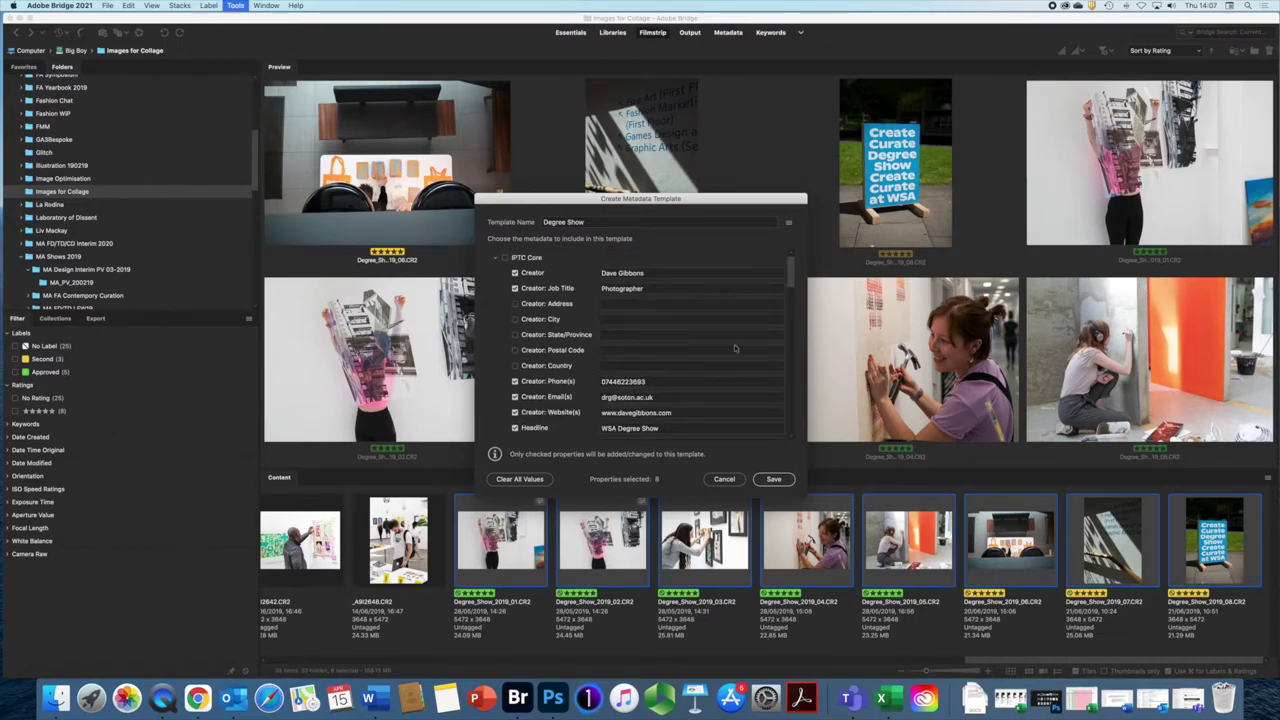
# Step: Fill the Copyright Notice with a © line giving the creator's name and 2021
pyautogui.moveTo(791, 284); pyautogui.dragTo(775, 340)
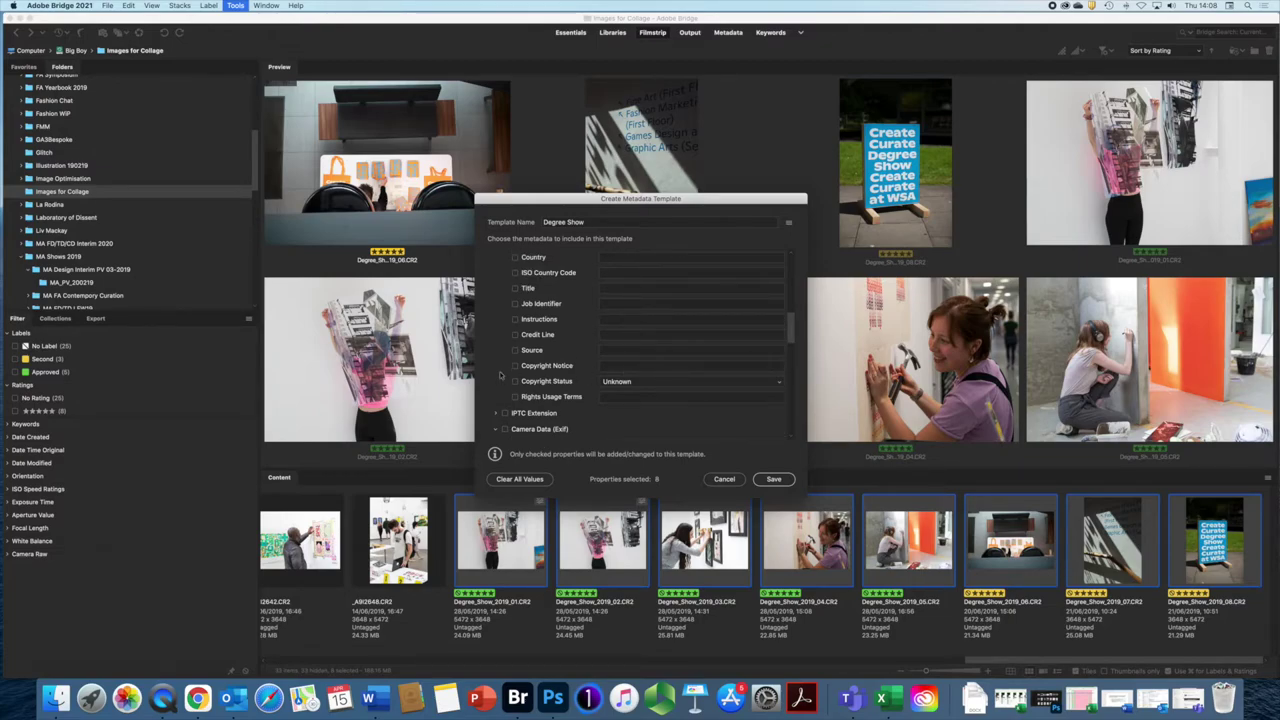
pyautogui.click(622, 367)
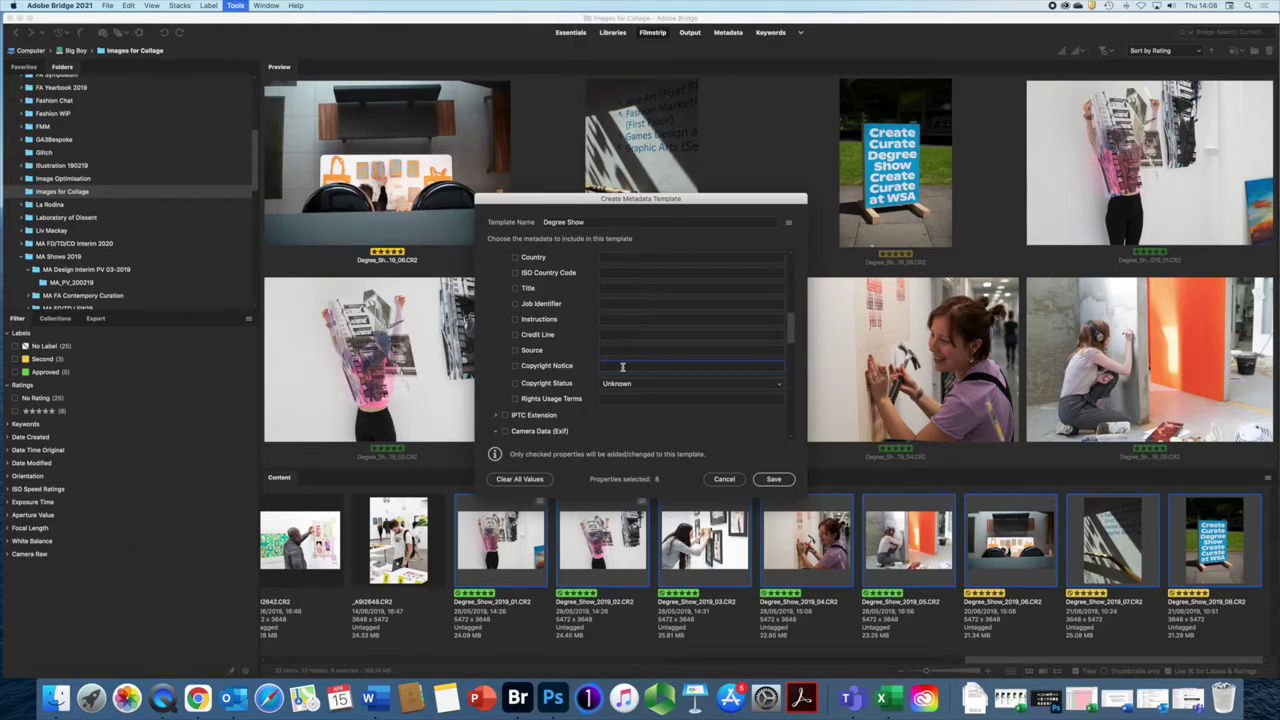
pyautogui.write('© Dave Gibbons 2021')
# Step: Set Copyright Status to Copyrighted and Rights Usage Terms to 'All rights reserved' in the template
pyautogui.click(779, 384)
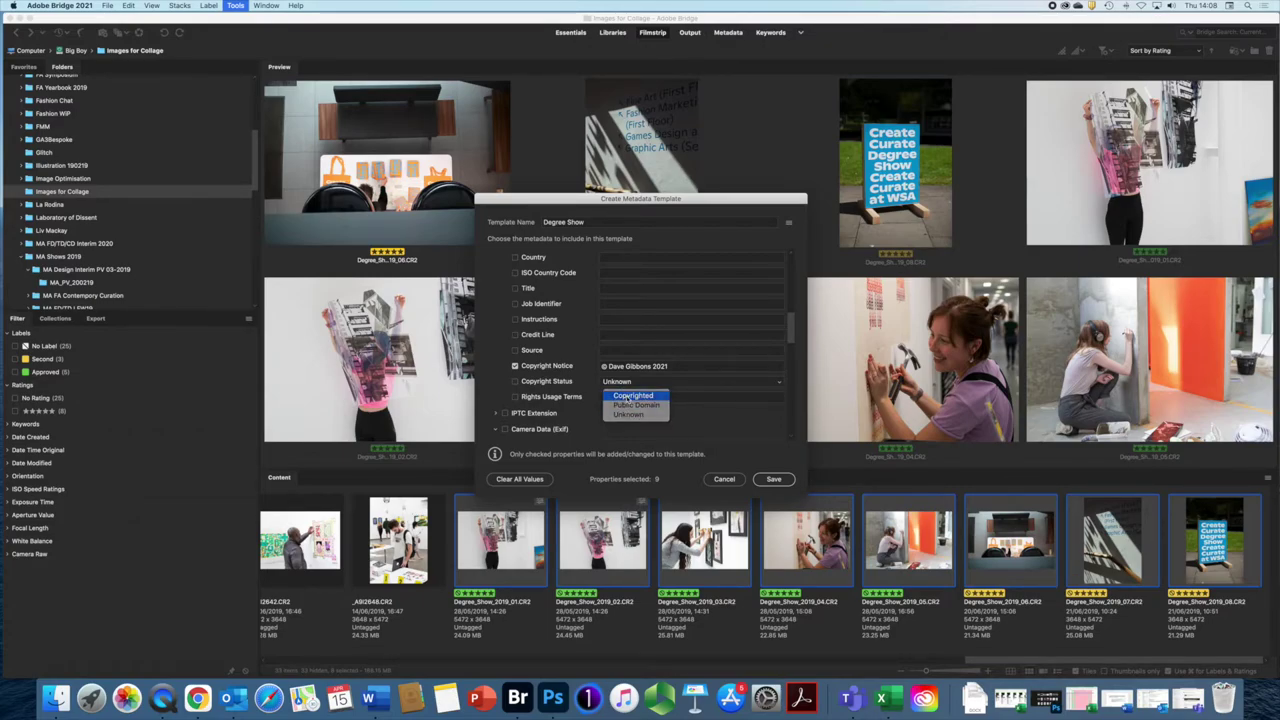
pyautogui.click(625, 396)
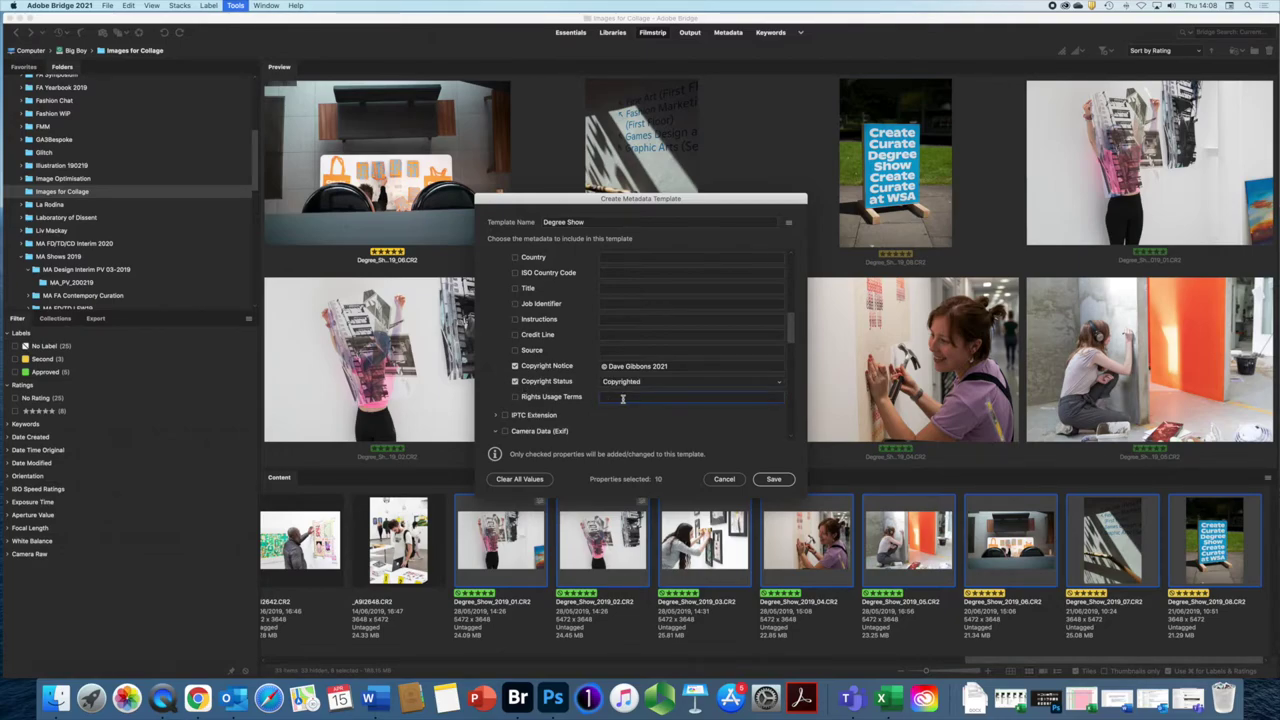
pyautogui.click(622, 398)
pyautogui.write('All right res')
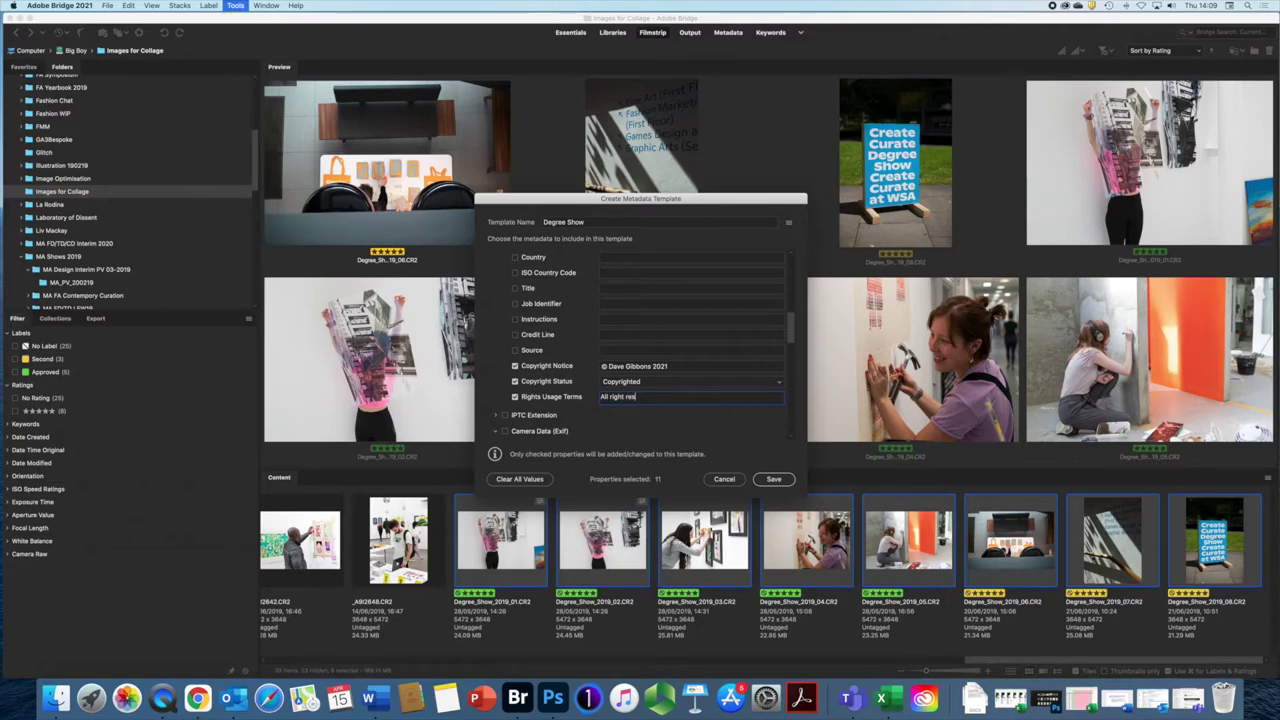
pyautogui.write('erved')
pyautogui.moveTo(670, 397); pyautogui.dragTo(588, 397)
pyautogui.write('Rights usage as per licence')
pyautogui.moveTo(688, 397); pyautogui.dragTo(596, 399)
pyautogui.write('All rights reserved')
pyautogui.moveTo(793, 336)
pyautogui.mouseDown()
pyautogui.moveTo(790, 352)
pyautogui.moveTo(791, 340)
pyautogui.mouseUp()
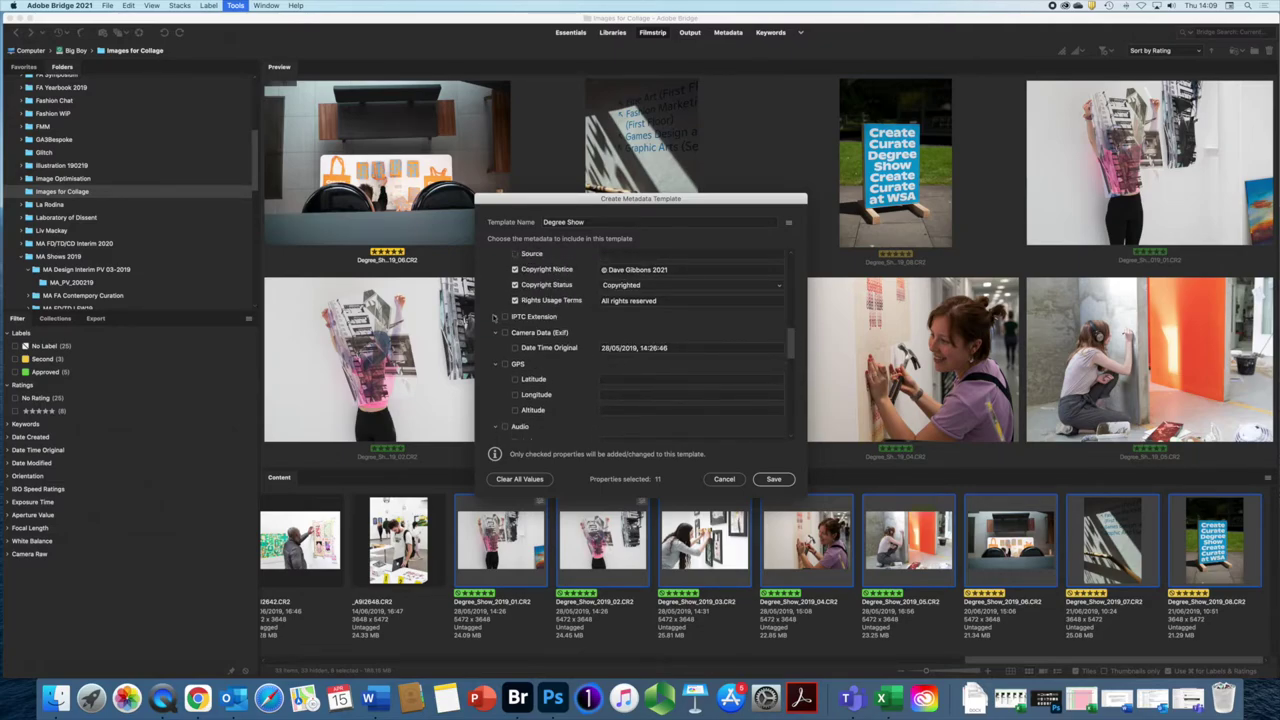
# Step: Review IPTC Extension, include Camera Data (Exif) Date Time Original, and save the Degree Show template
pyautogui.click(496, 320)
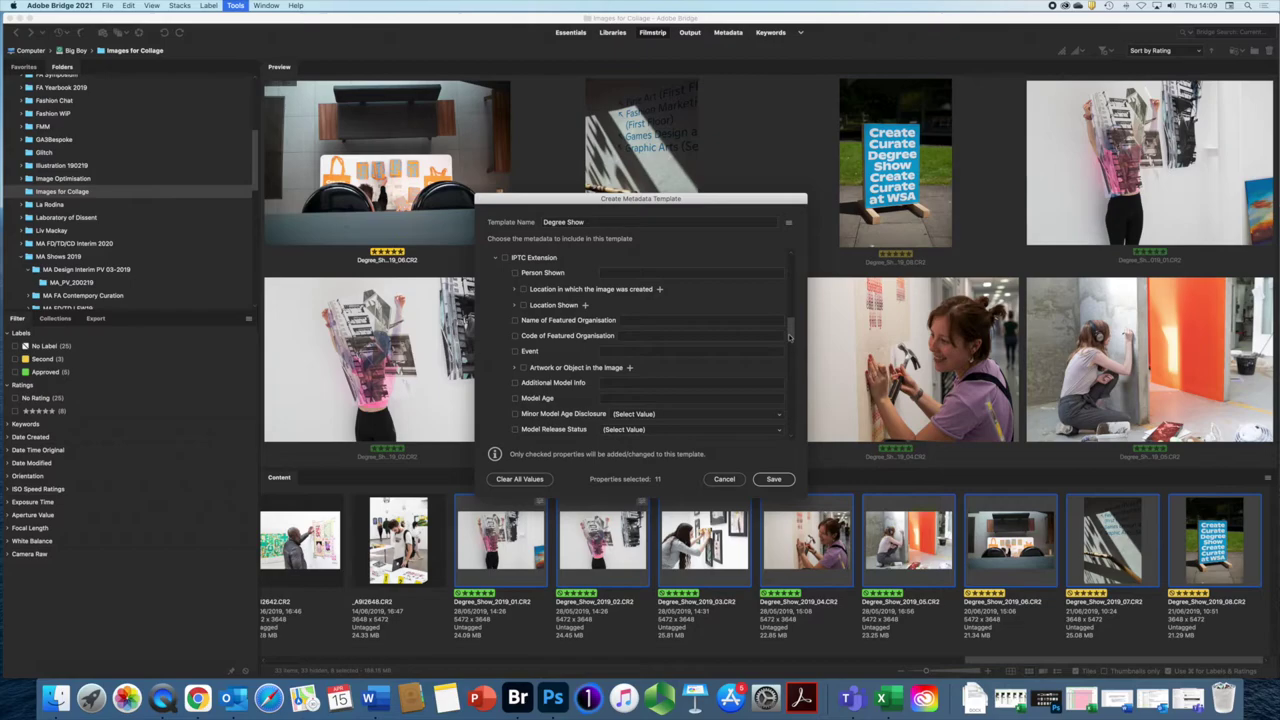
pyautogui.scroll(-2, 788, 341)
pyautogui.moveTo(788, 341); pyautogui.dragTo(784, 376)
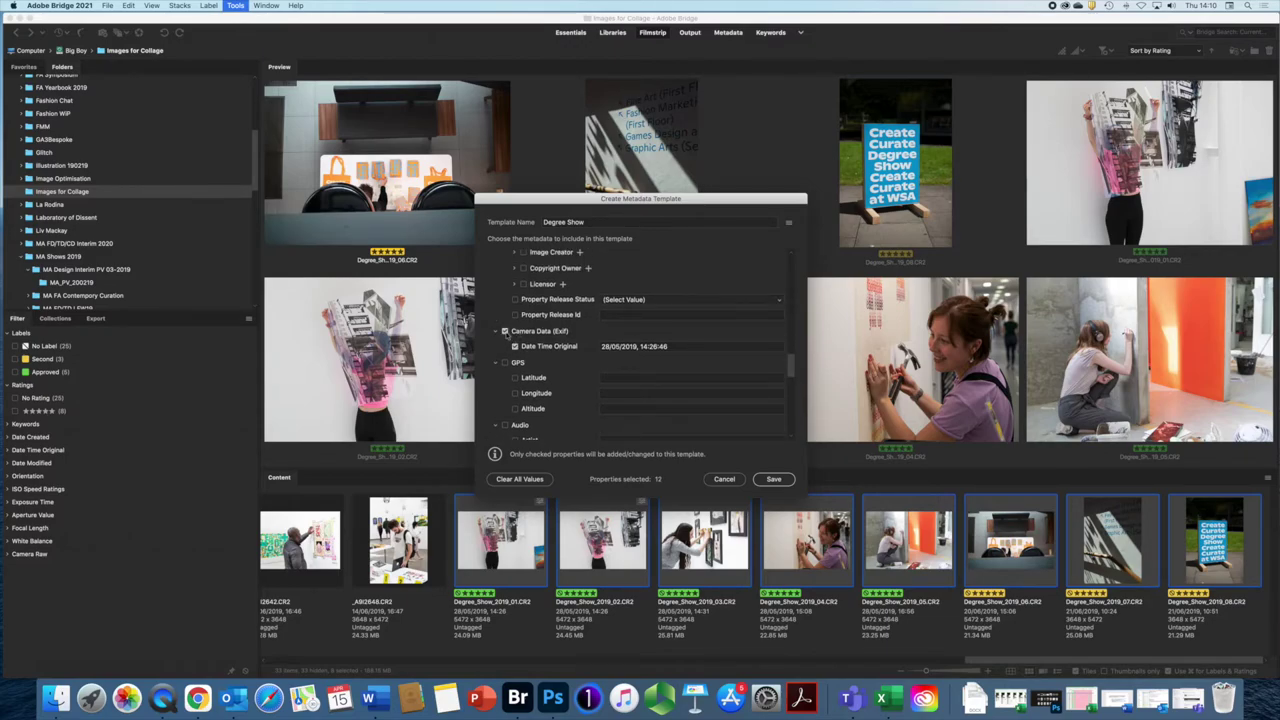
pyautogui.moveTo(789, 371); pyautogui.dragTo(789, 271)
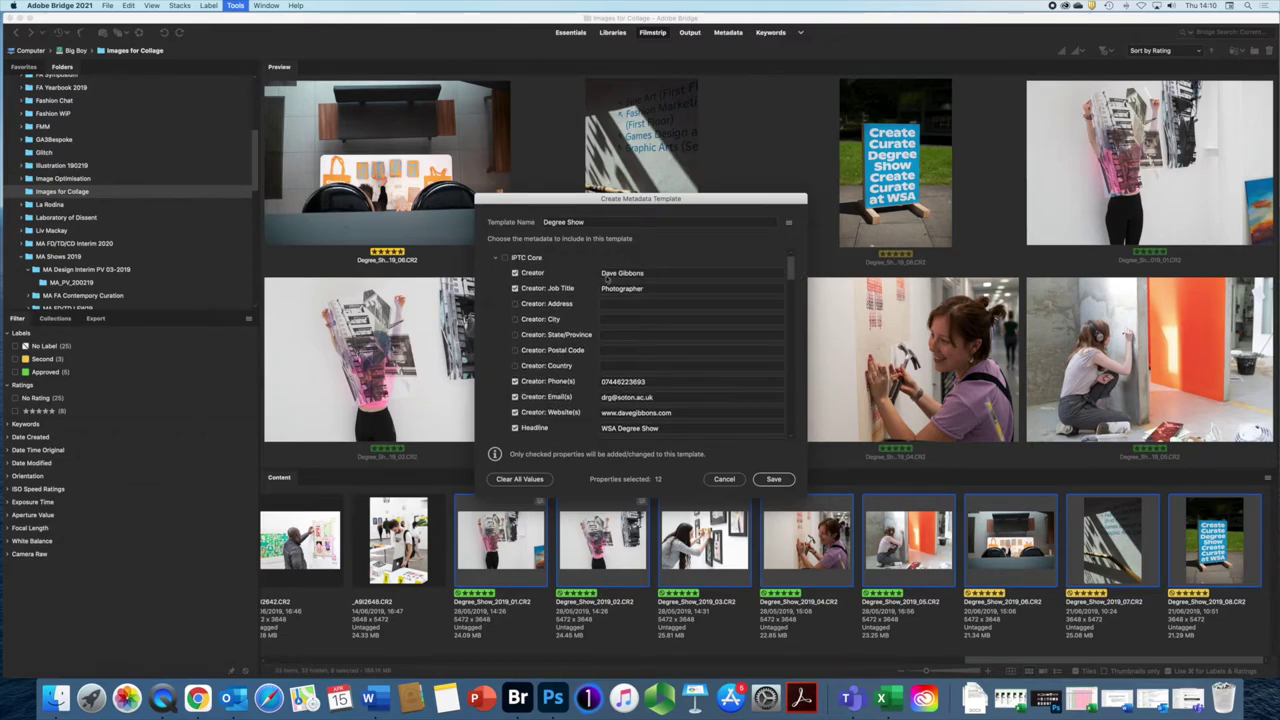
pyautogui.moveTo(791, 268); pyautogui.dragTo(781, 320)
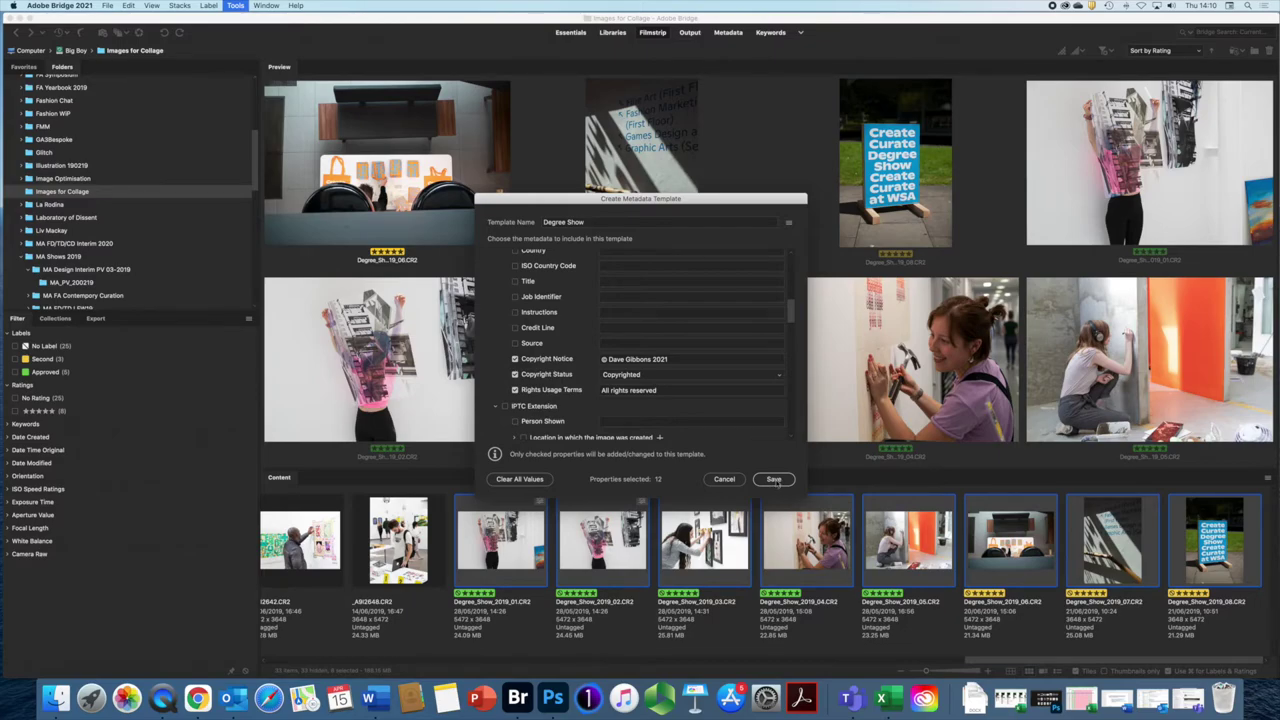
pyautogui.click(775, 480)
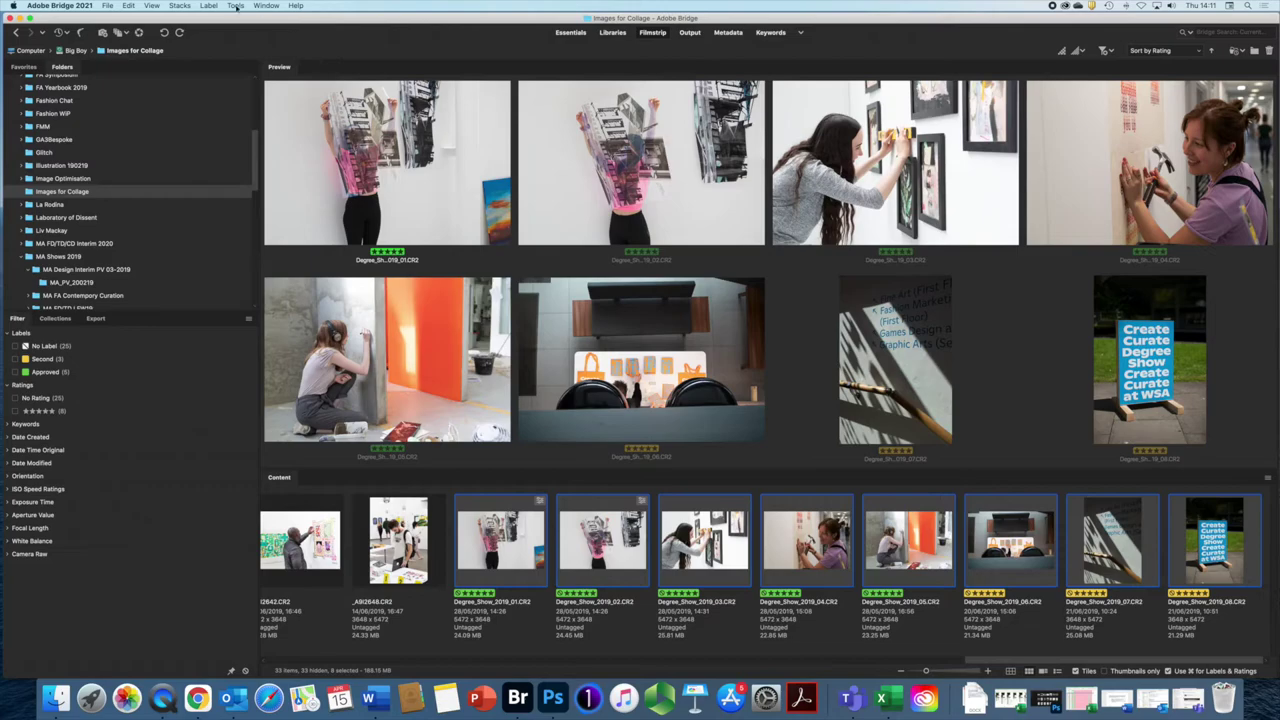
# Step: Append the Degree Show metadata template to the eight selected photos through Tools > Append Metadata
pyautogui.click(237, 7)
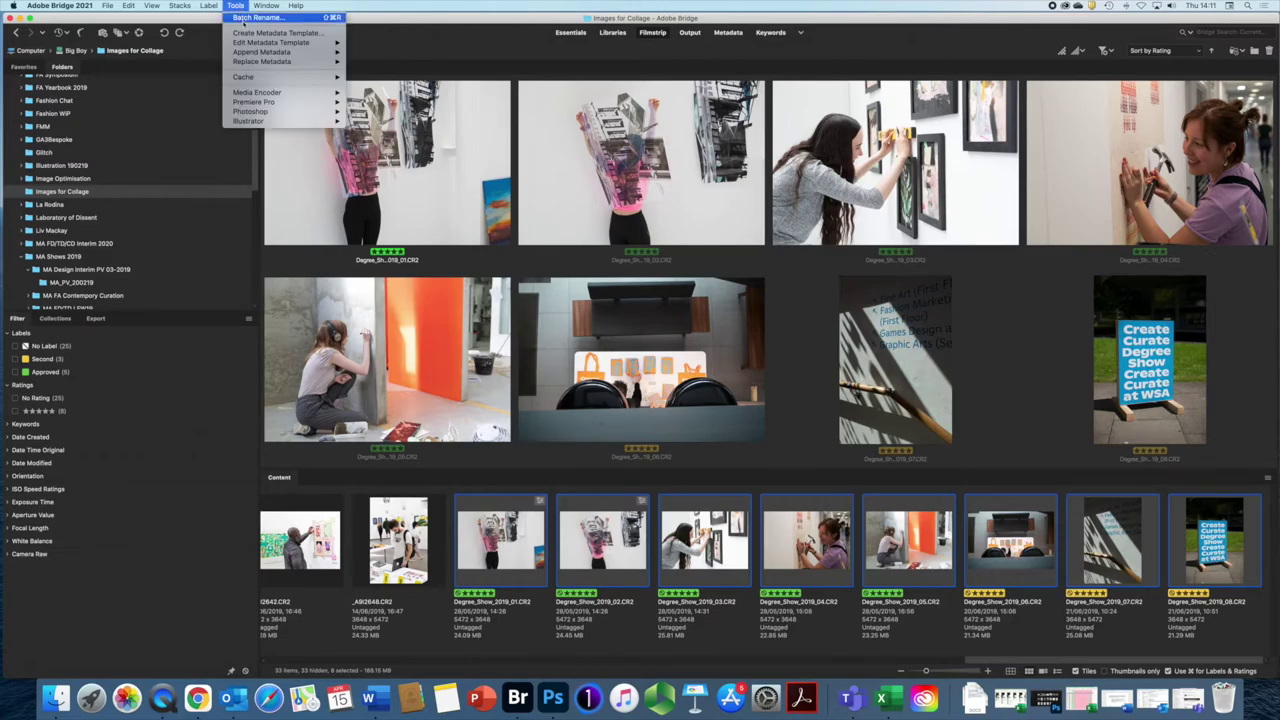
pyautogui.moveTo(247, 44)
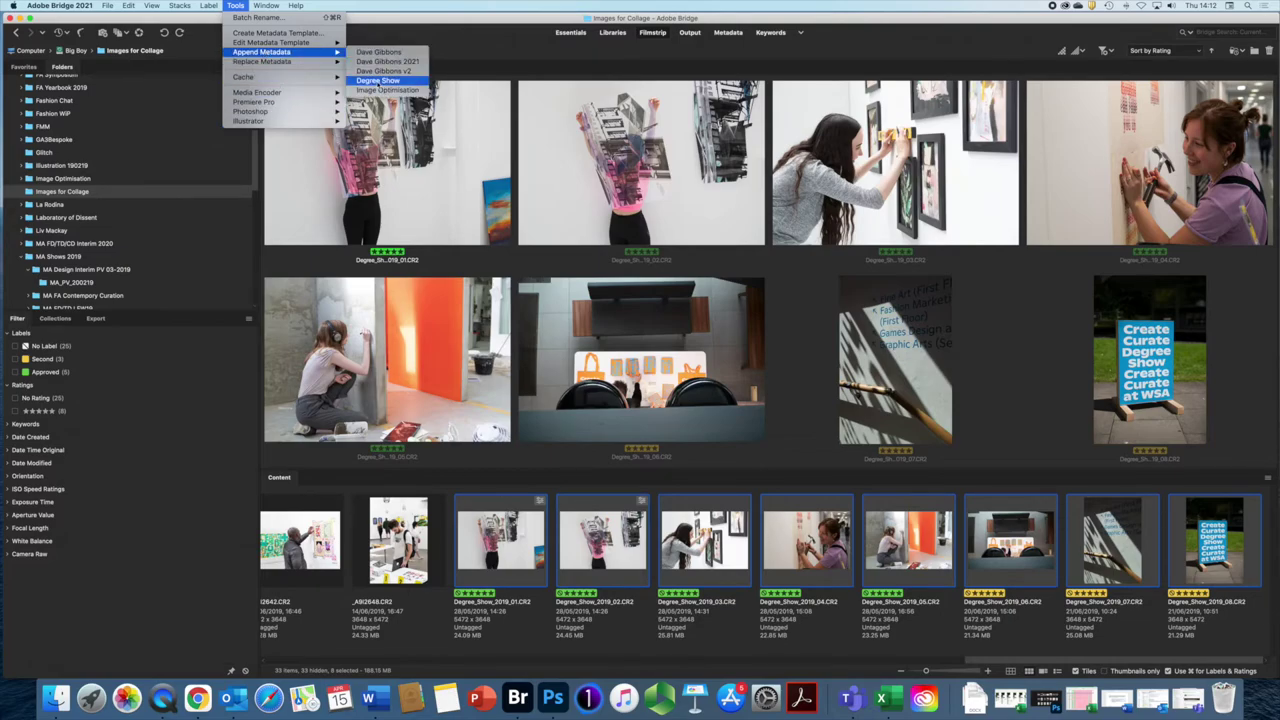
pyautogui.click(378, 81)
# Step: Open File Info for Degree_Show_2019_01.CR2 alone
pyautogui.click(378, 81)
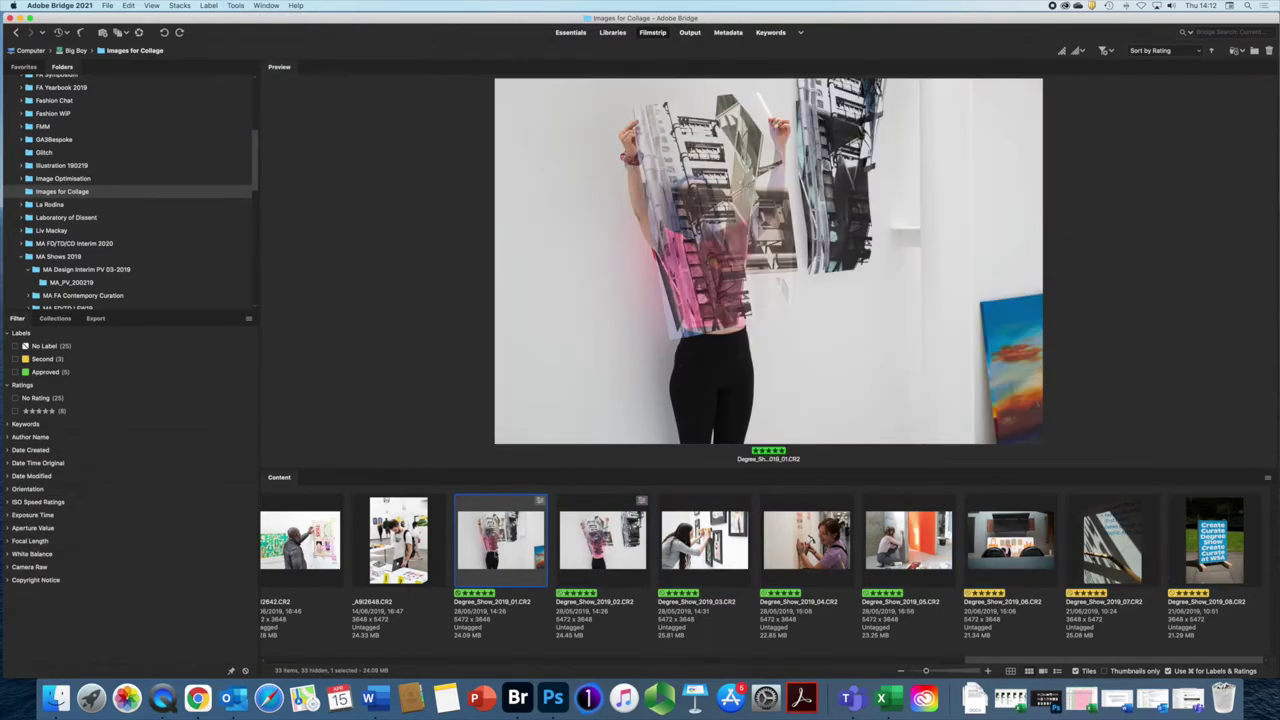
pyautogui.rightClick(492, 548)
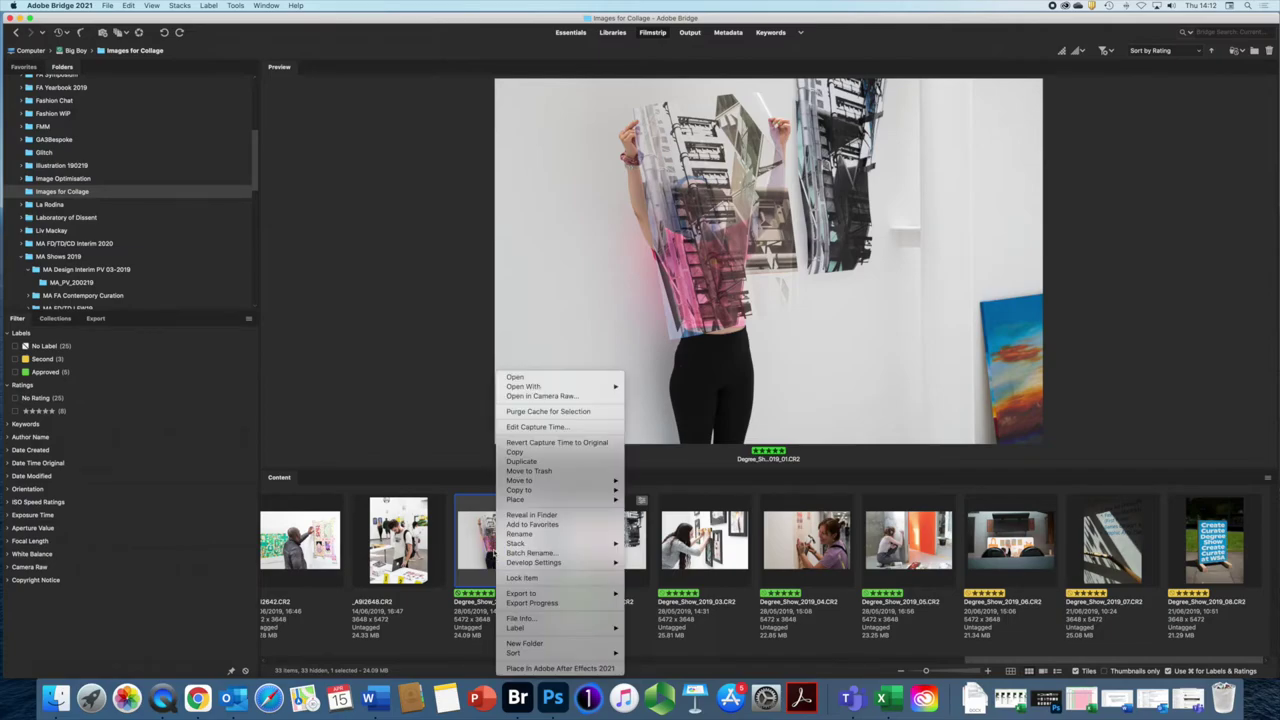
pyautogui.click(521, 619)
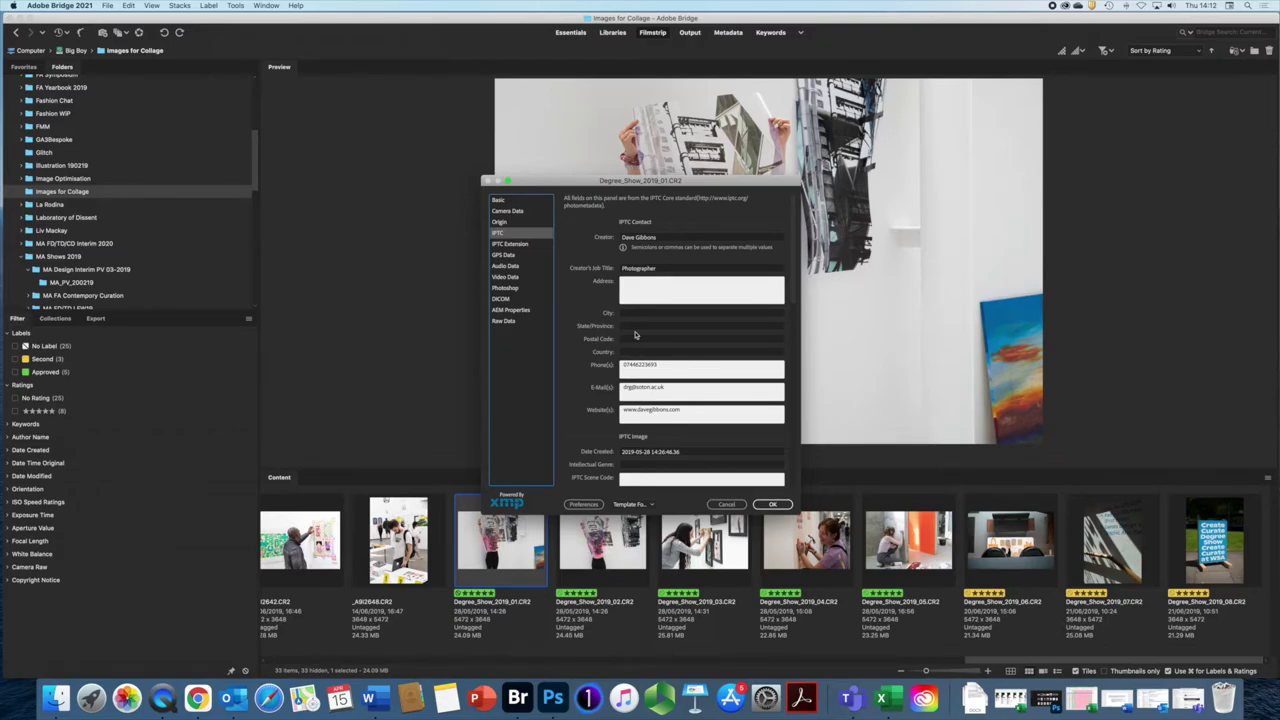
# Step: Scroll through the IPTC headline, keywords and copyright fields, then show the Camera Data
pyautogui.scroll(-3, 640, 332)
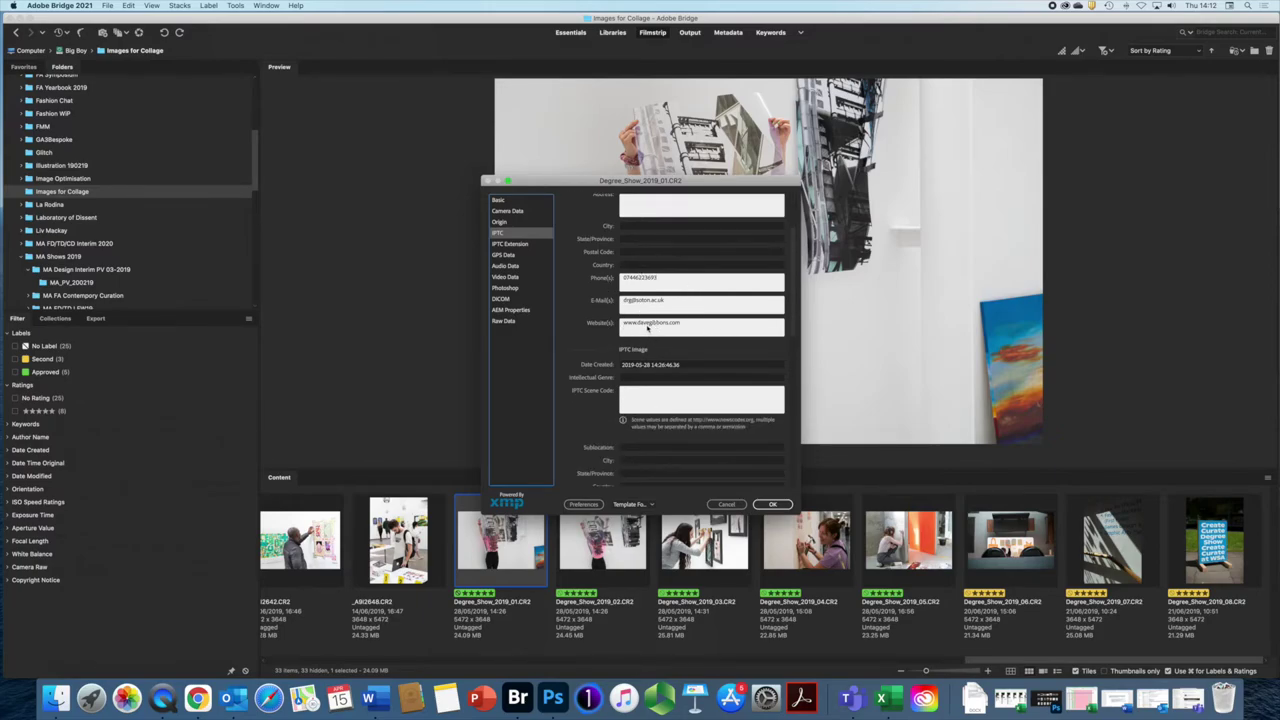
pyautogui.scroll(-3, 653, 322)
pyautogui.scroll(-3, 653, 326)
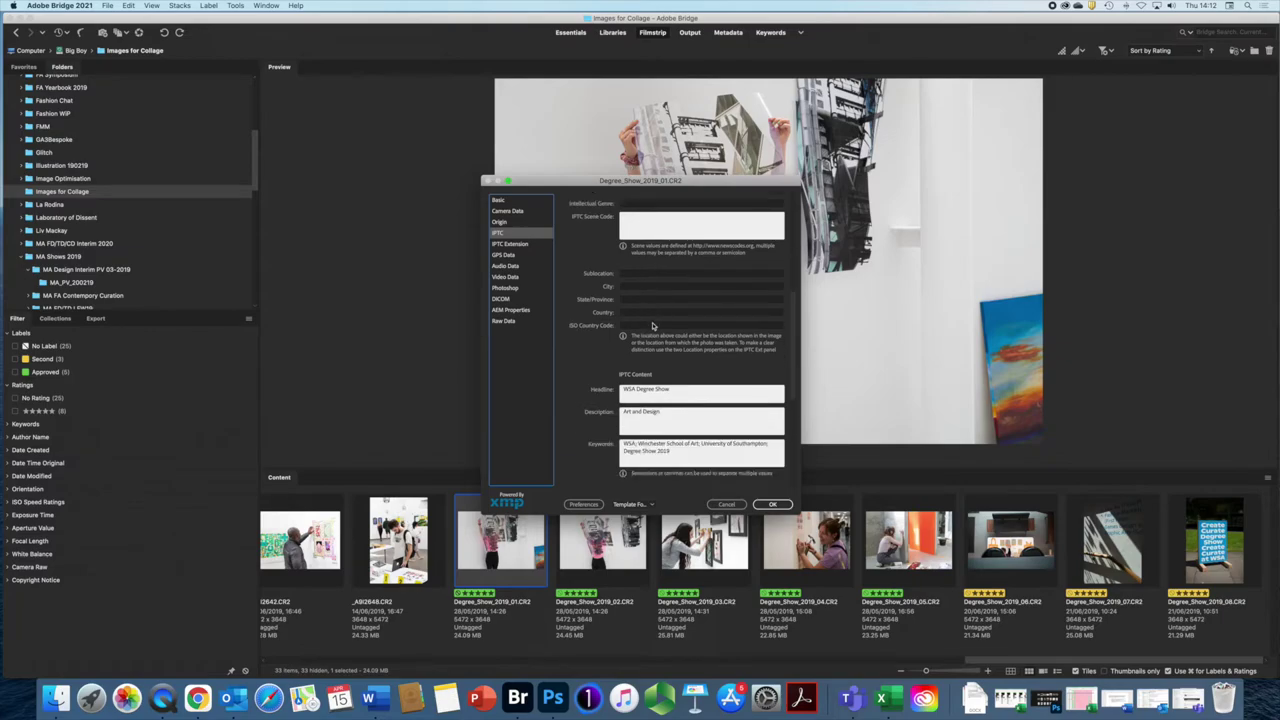
pyautogui.scroll(-1, 653, 325)
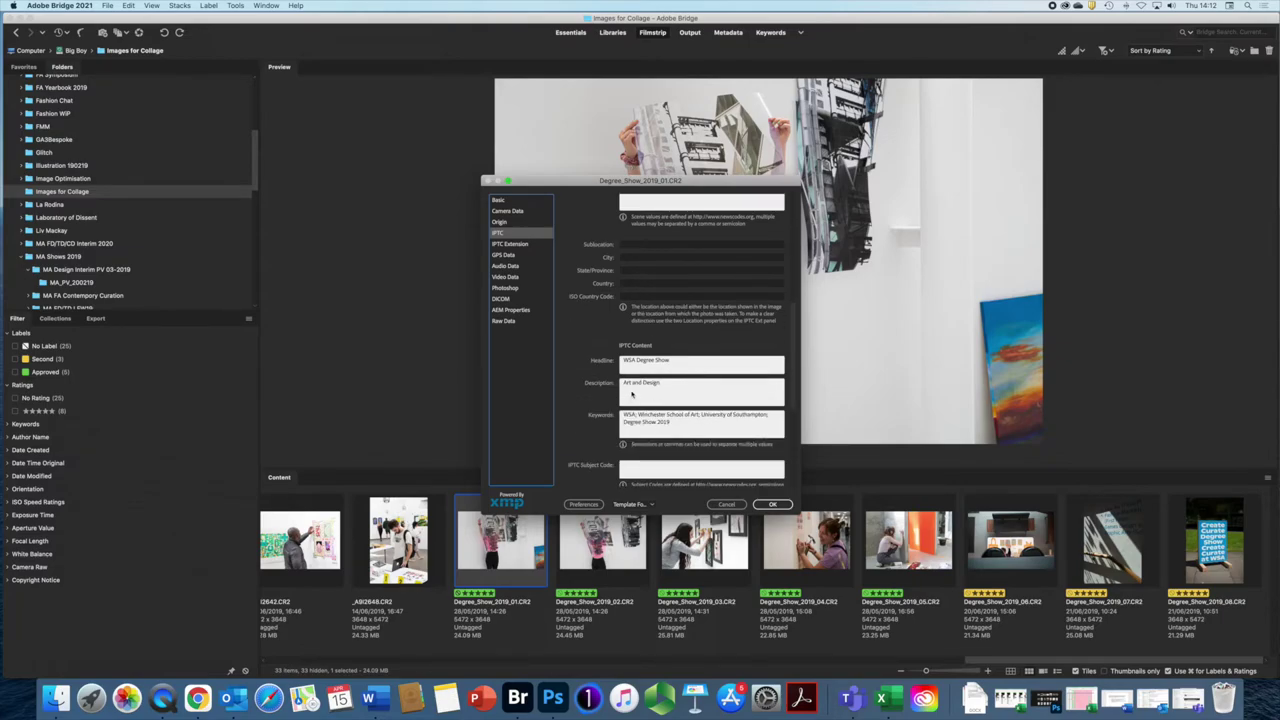
pyautogui.scroll(-6, 631, 395)
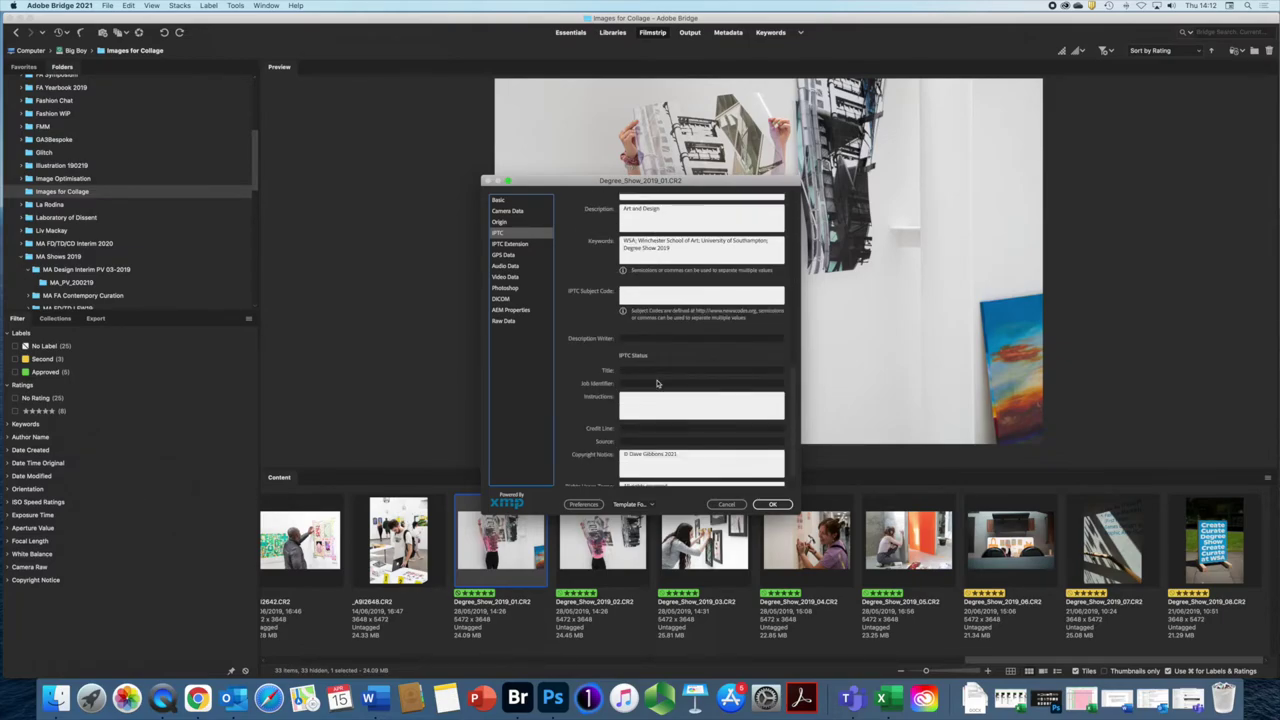
pyautogui.scroll(-1, 657, 383)
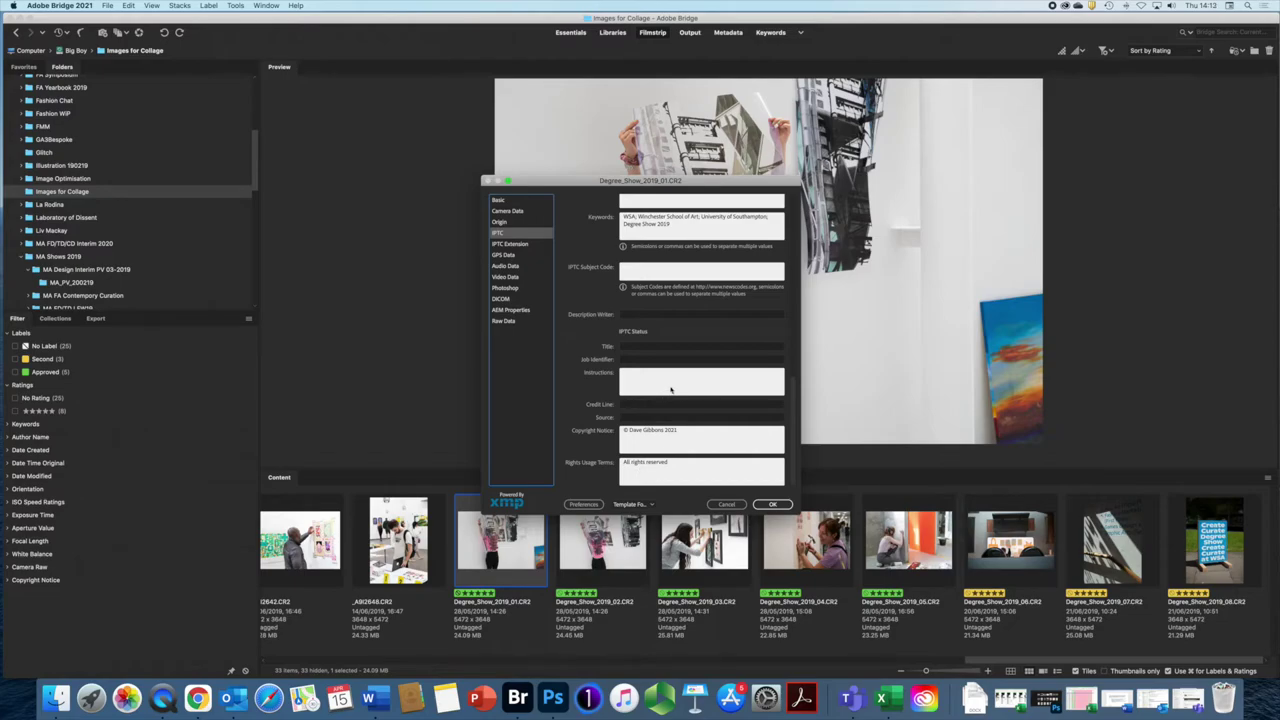
pyautogui.click(507, 212)
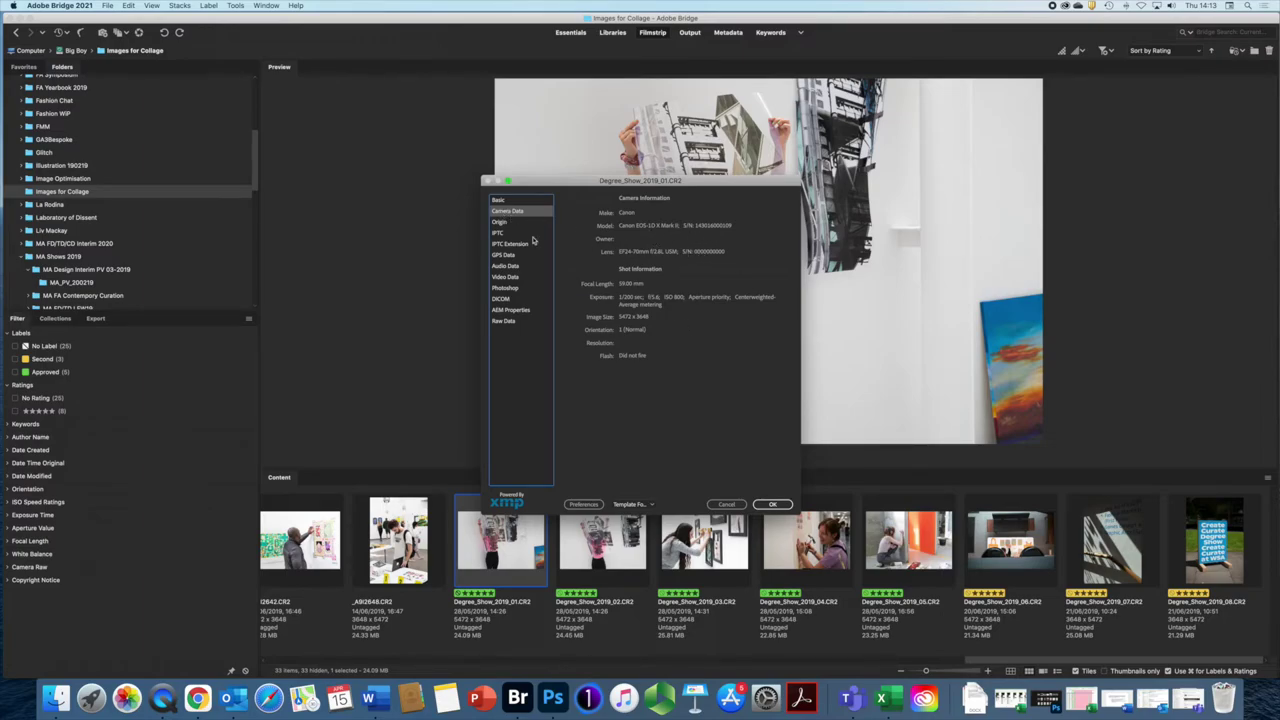
# Step: Browse the IPTC, IPTC Extension, GPS, Audio, Video and Photoshop metadata categories
pyautogui.click(500, 234)
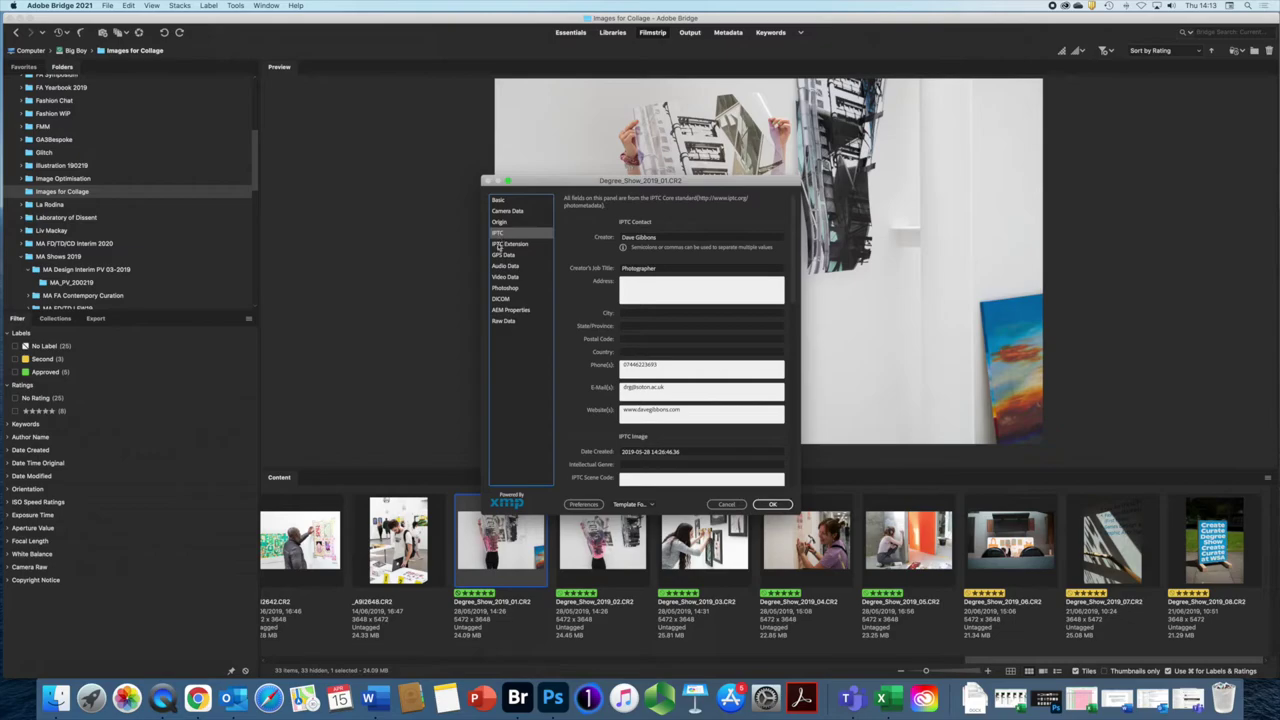
pyautogui.click(499, 246)
pyautogui.click(500, 255)
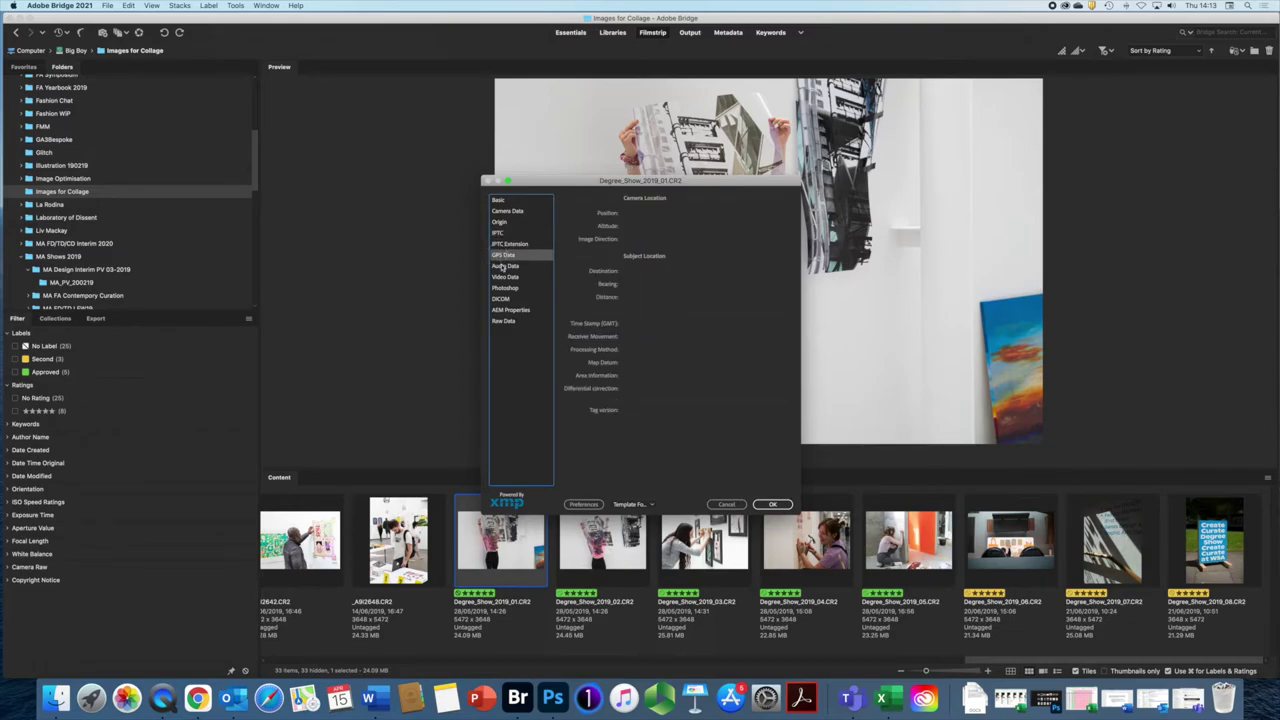
pyautogui.click(504, 266)
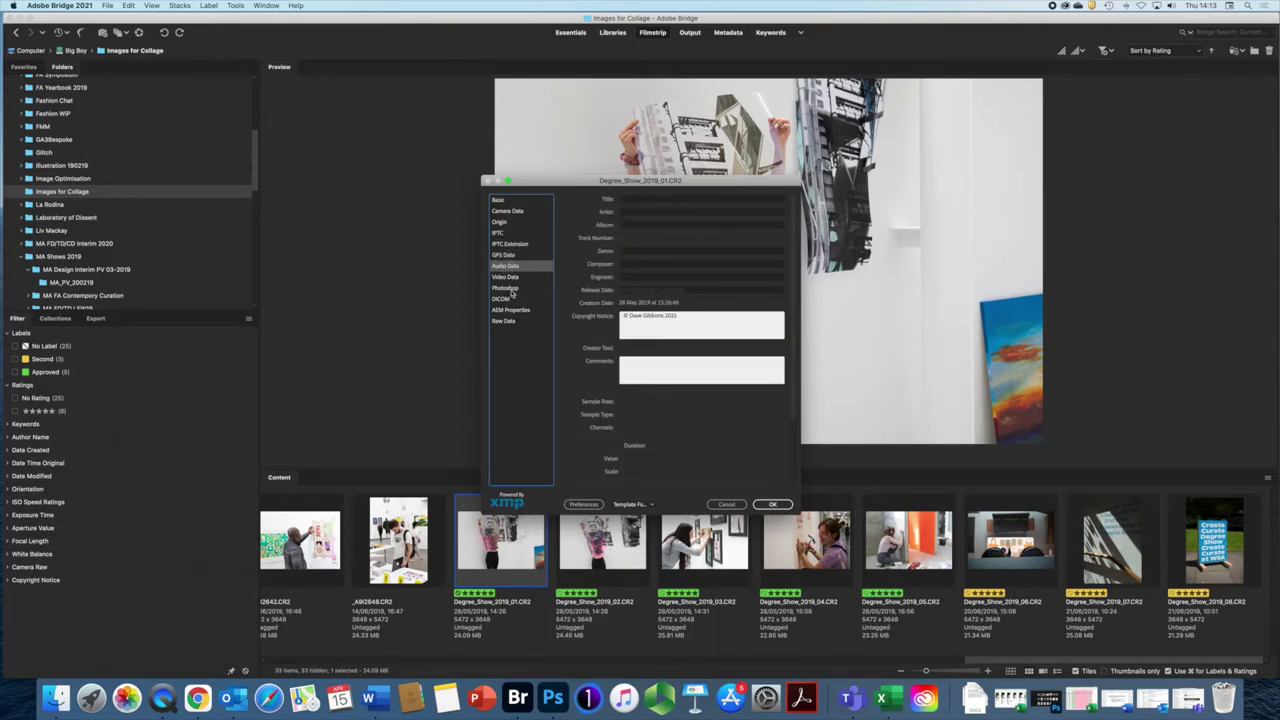
pyautogui.click(505, 278)
pyautogui.click(506, 288)
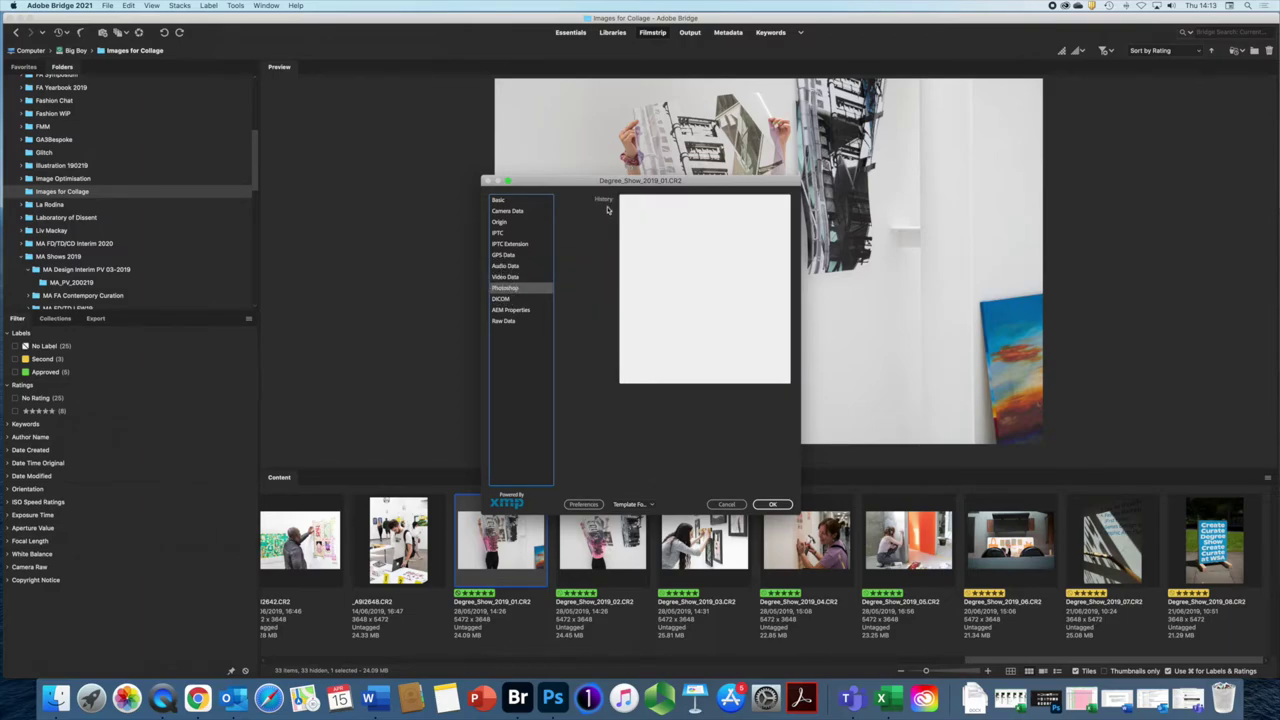
# Step: Scroll through the Raw Data XMP, then close File Info with OK
pyautogui.click(510, 323)
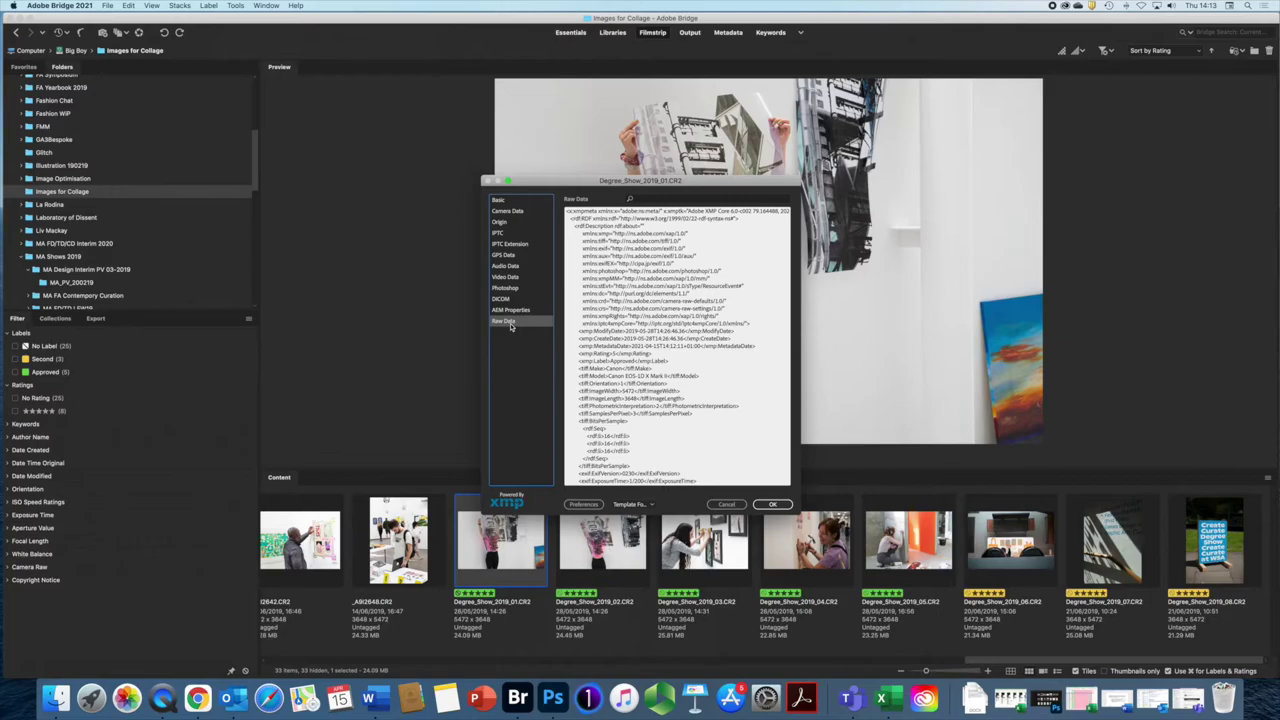
pyautogui.scroll(-15, 677, 345)
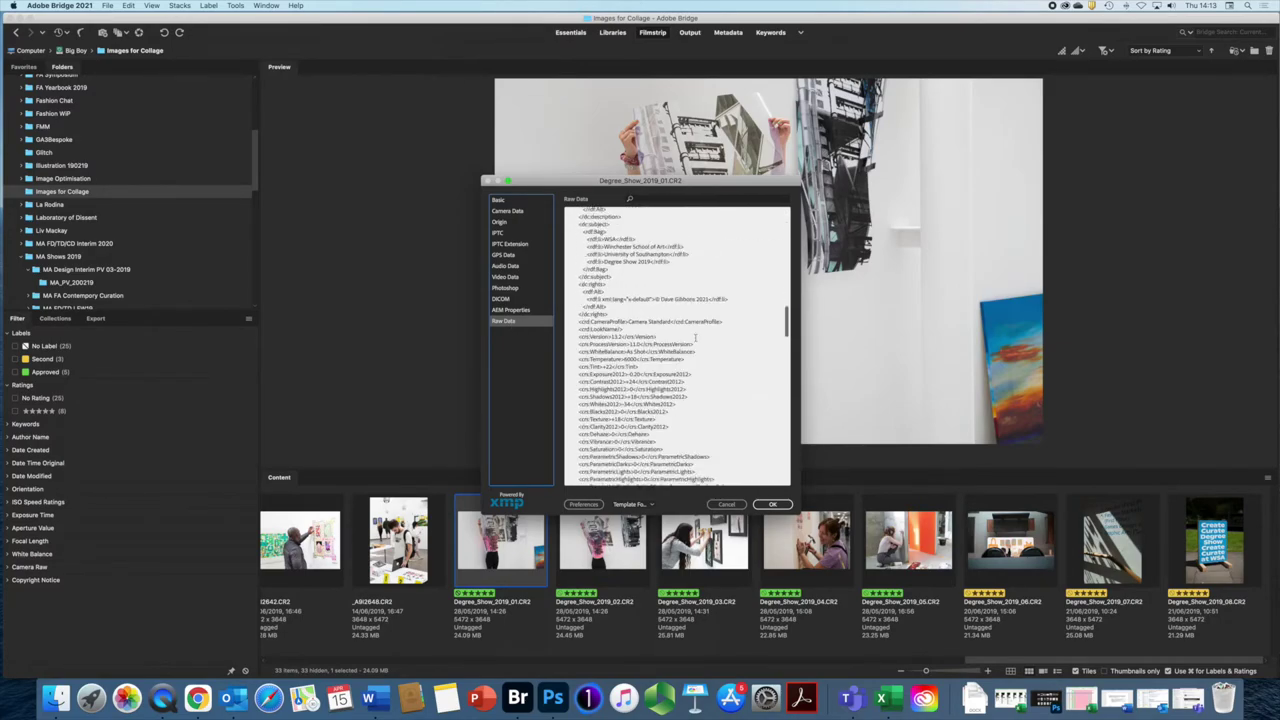
pyautogui.scroll(-10, 692, 336)
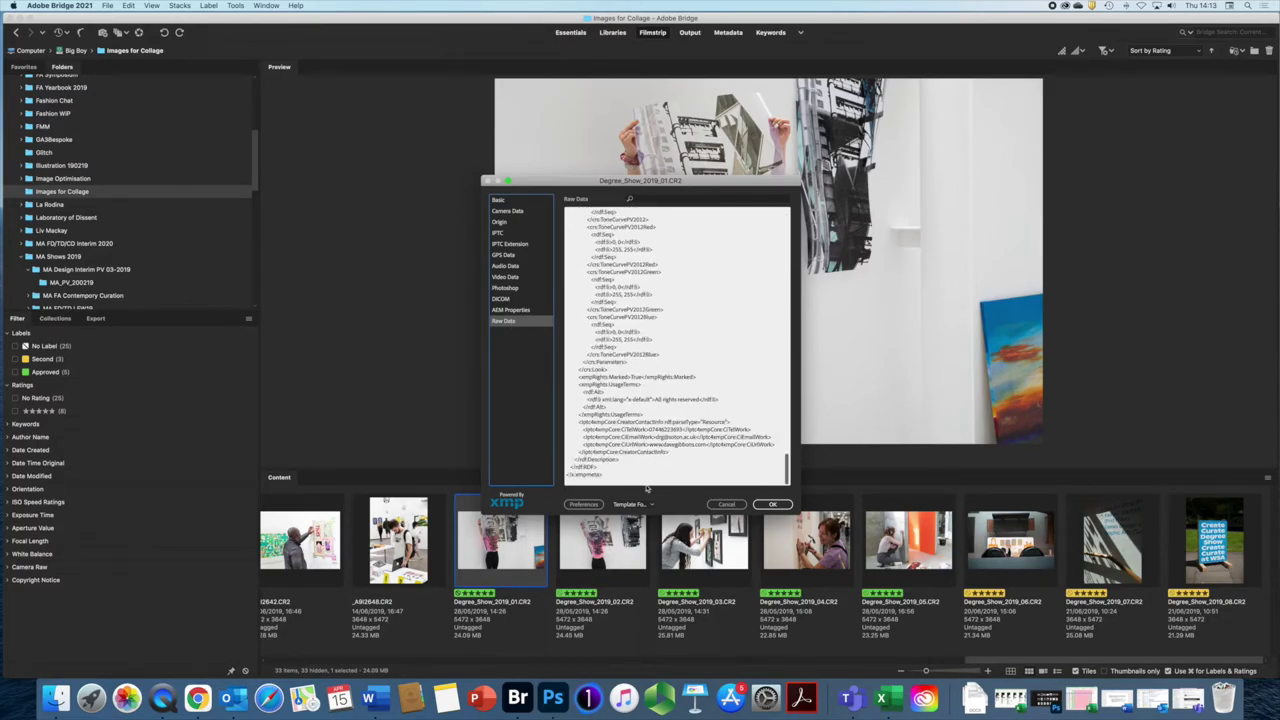
pyautogui.scroll(5, 660, 450)
pyautogui.scroll(10, 654, 440)
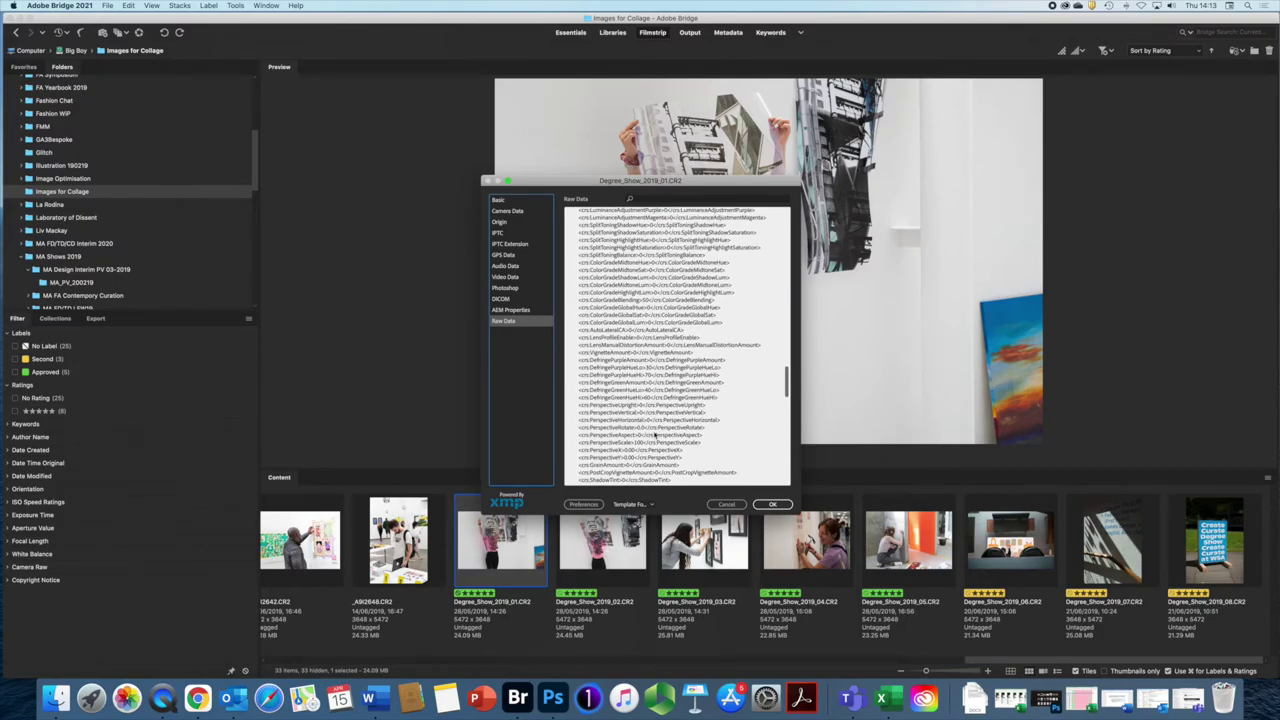
pyautogui.scroll(10, 654, 436)
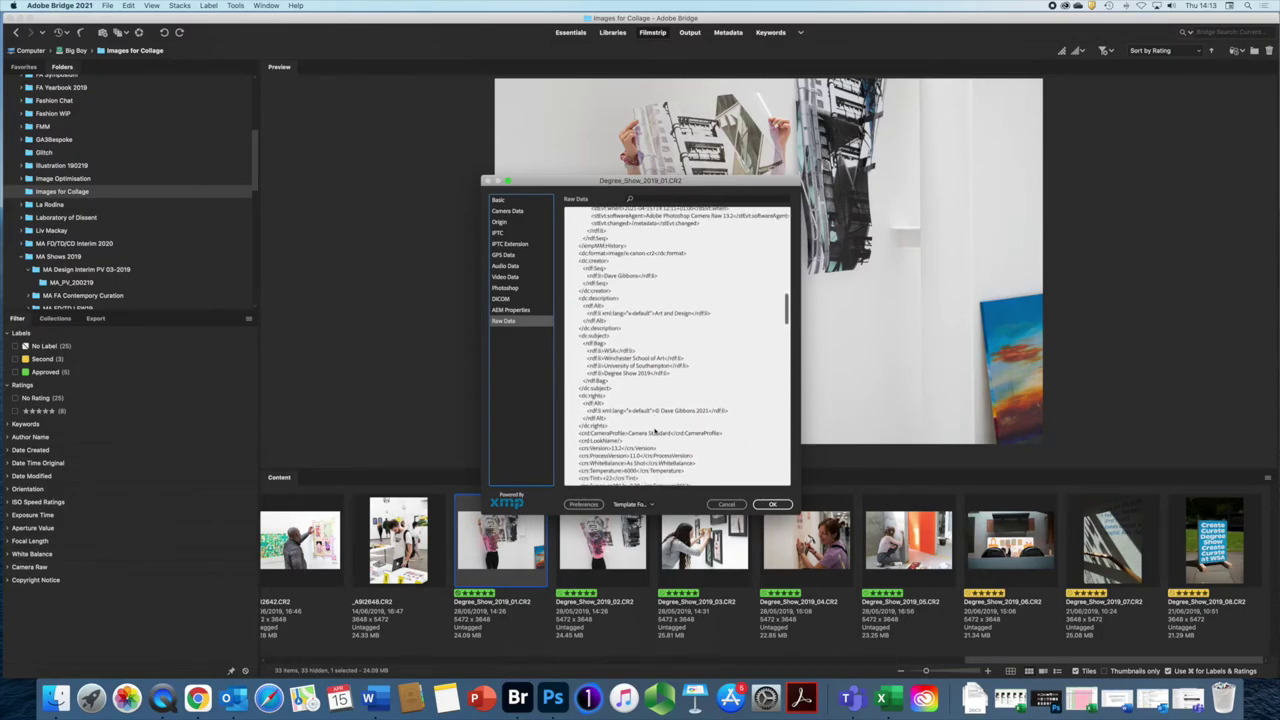
pyautogui.scroll(10, 655, 432)
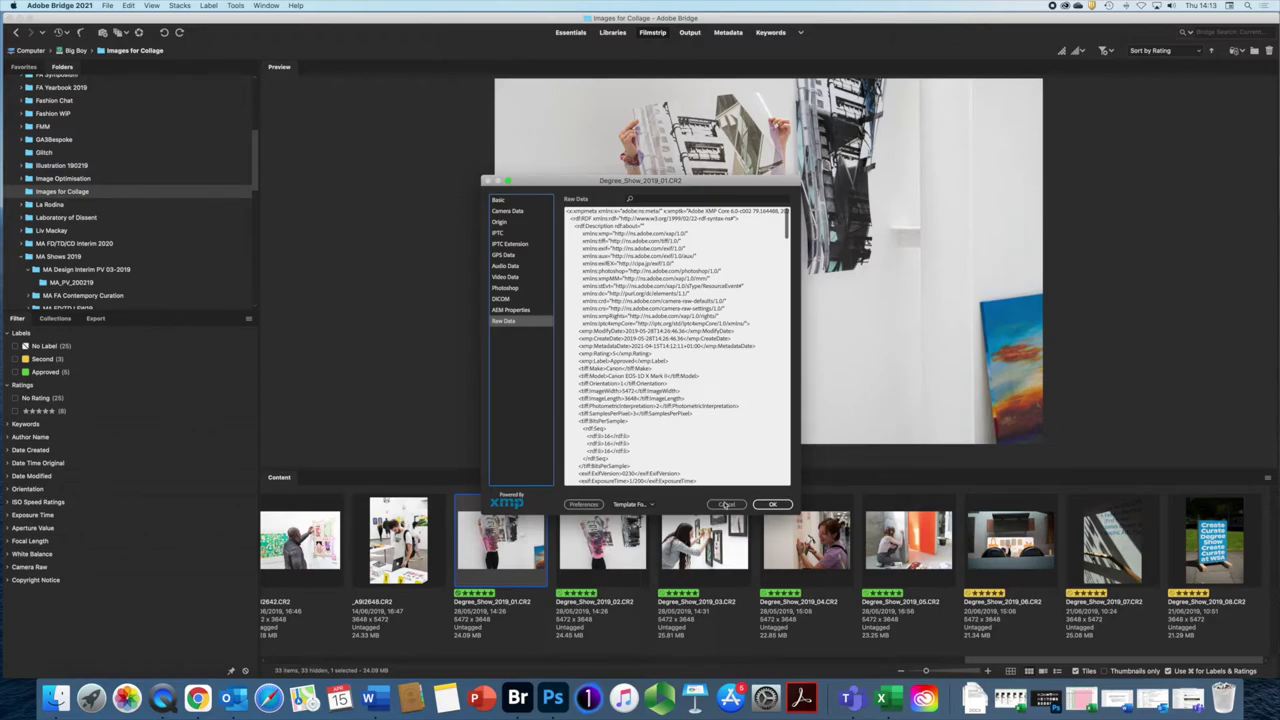
pyautogui.click(772, 505)
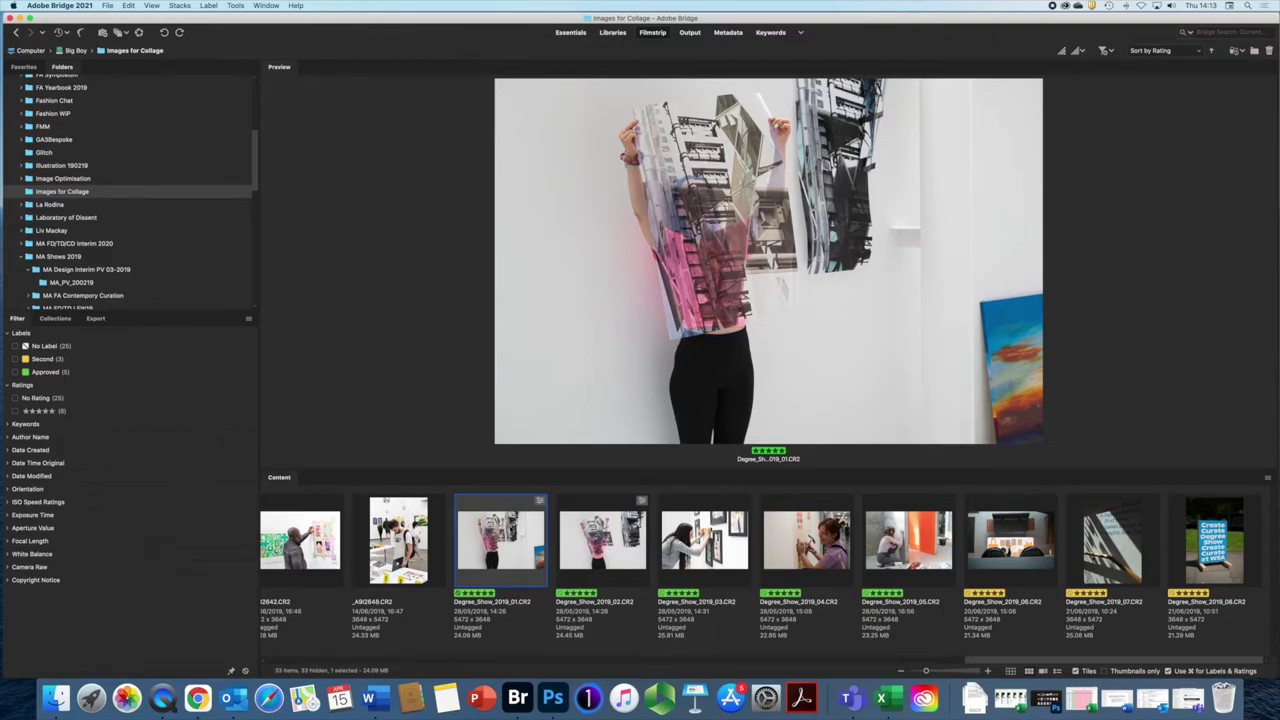
# Step: Preview Degree_Show_2019_03.CR2 instead of _01 from the filmstrip
pyautogui.hscroll(-1, 500, 540)
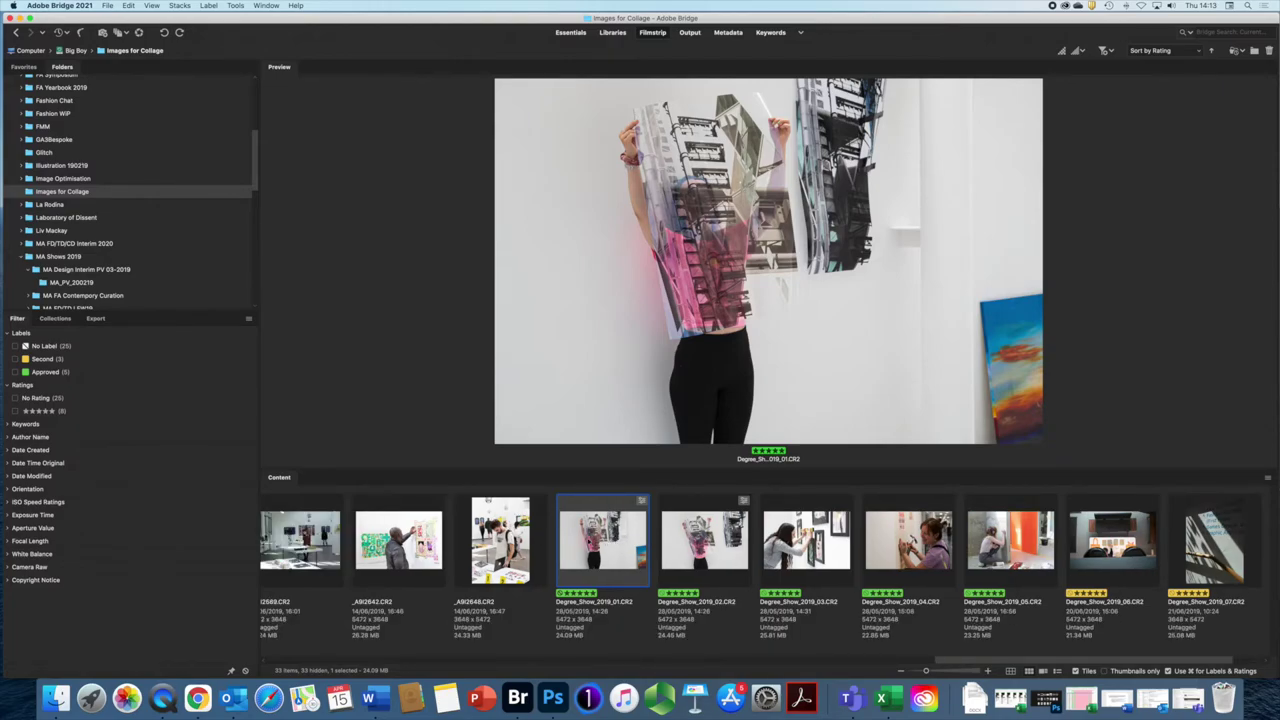
pyautogui.click(828, 530)
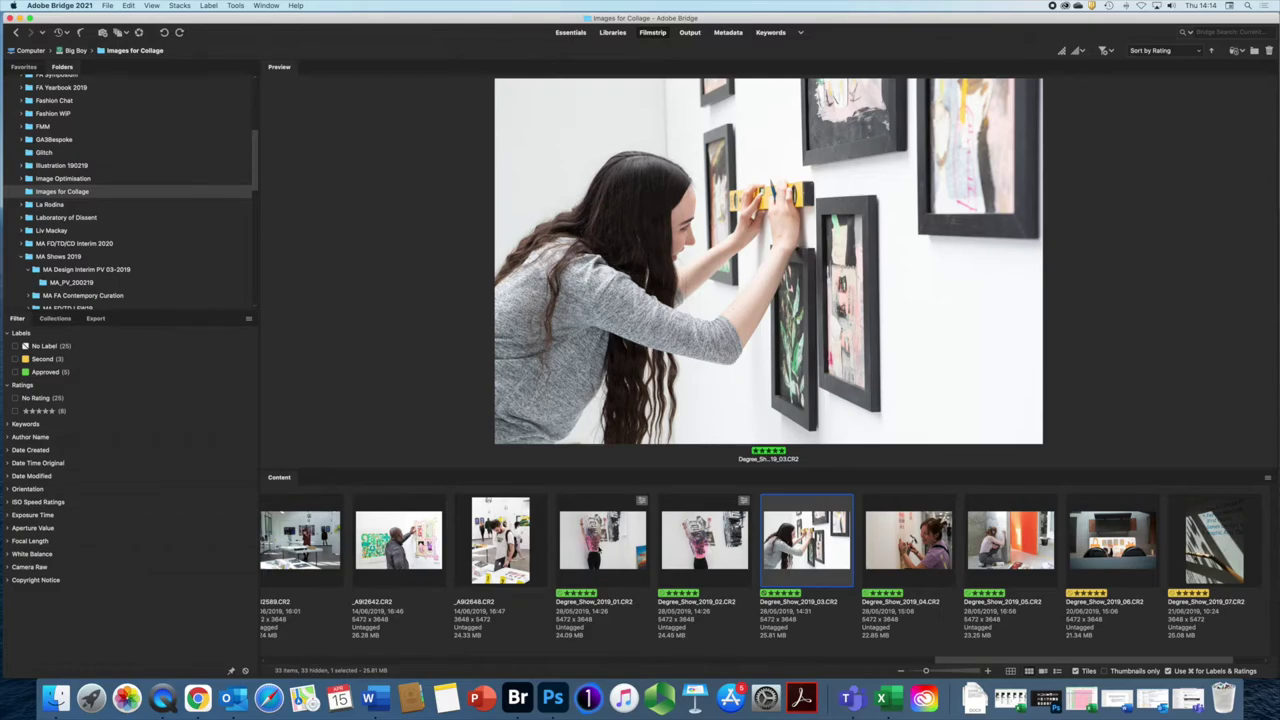
pyautogui.hscroll(-2, 760, 565)
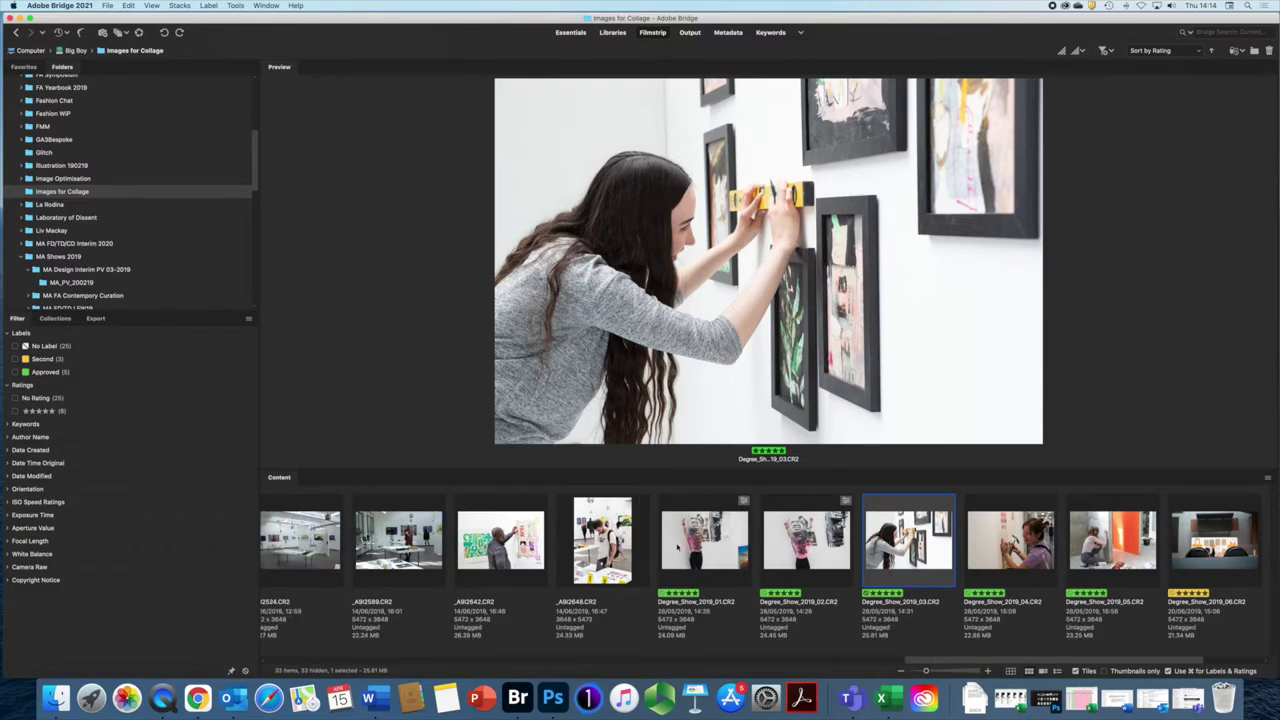
pyautogui.hscroll(-2, 706, 545)
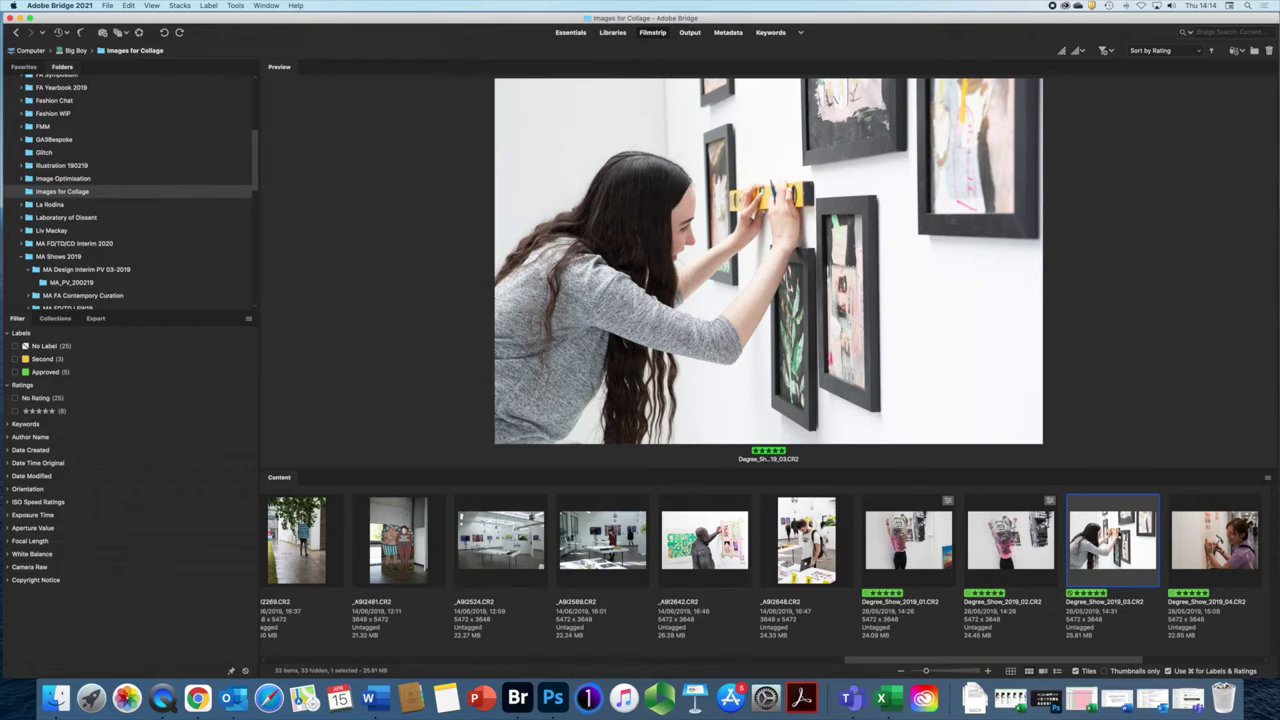
pyautogui.hscroll(-1, 1204, 540)
# Step: Open Degree_Show_2019_03 in Camera Raw, set Exposure -0.95 and Highlights -41, and click Done
pyautogui.doubleClick(1204, 536)
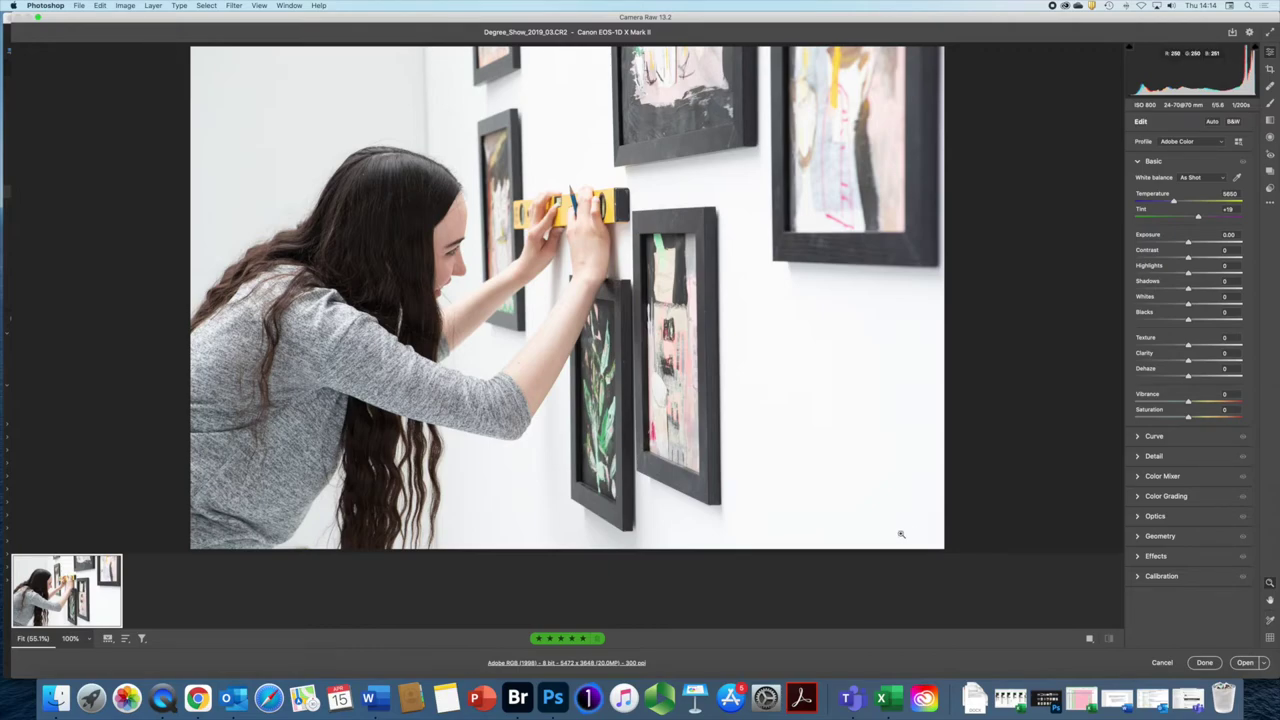
pyautogui.moveTo(1188, 244); pyautogui.dragTo(1164, 282)
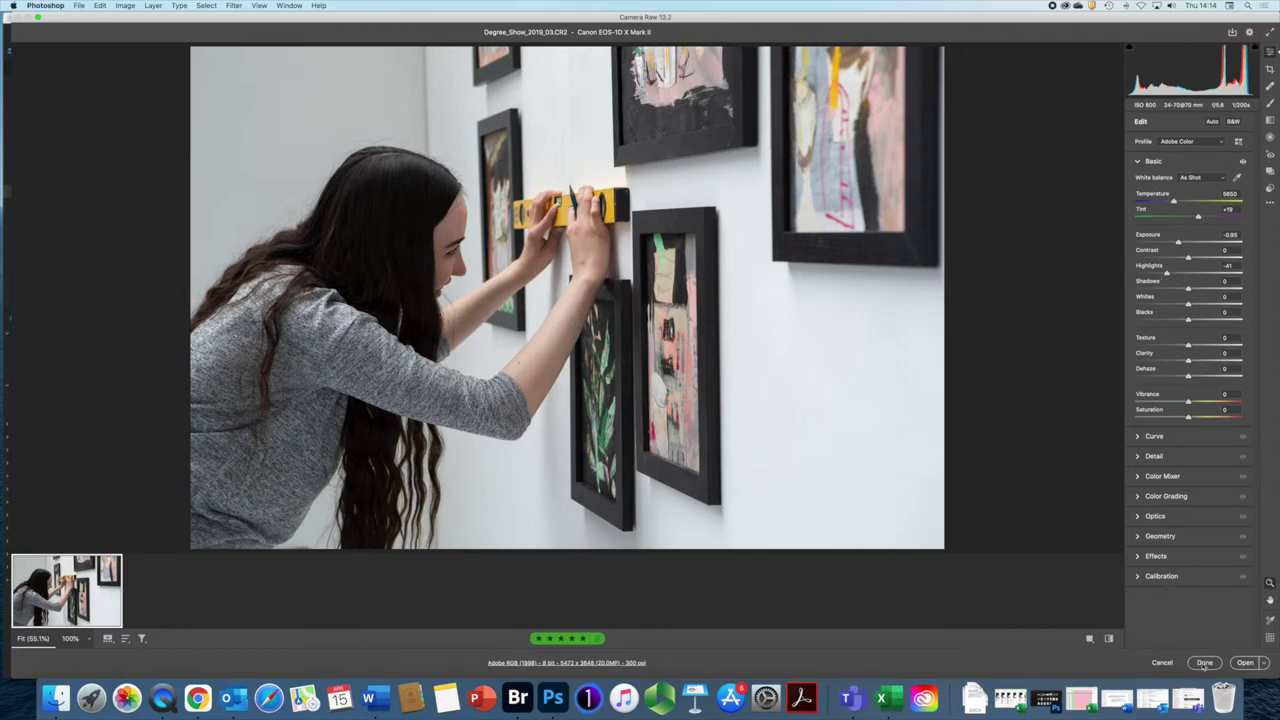
pyautogui.click(1207, 663)
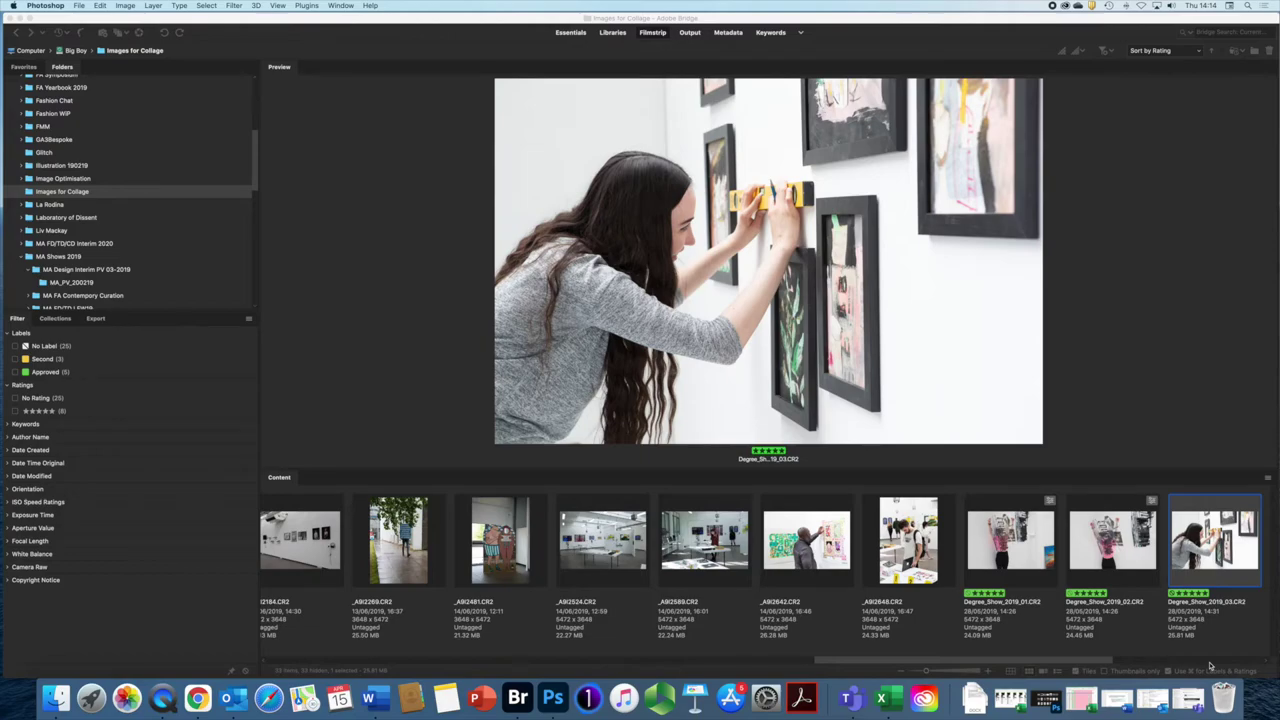
# Step: Bring Bridge forward, check _03's darker preview, and open Degree_Show_2019_01 in Camera Raw
pyautogui.click(1225, 545)
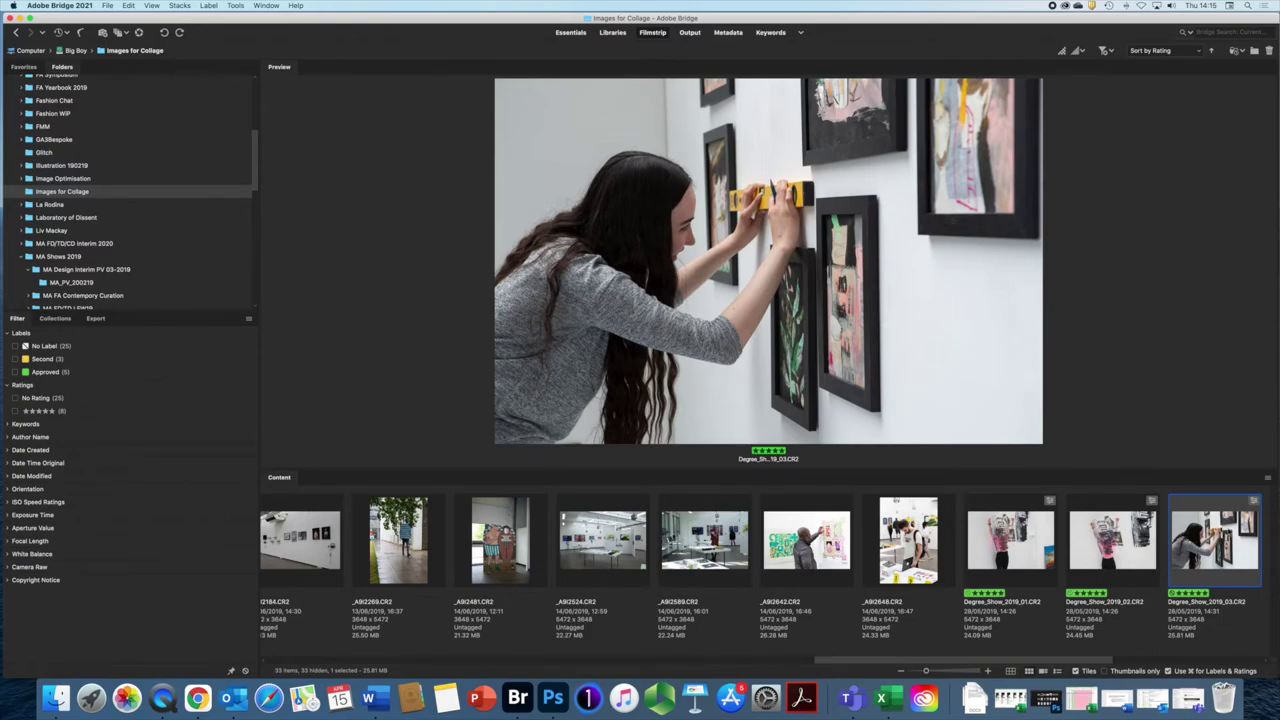
pyautogui.doubleClick(1012, 540)
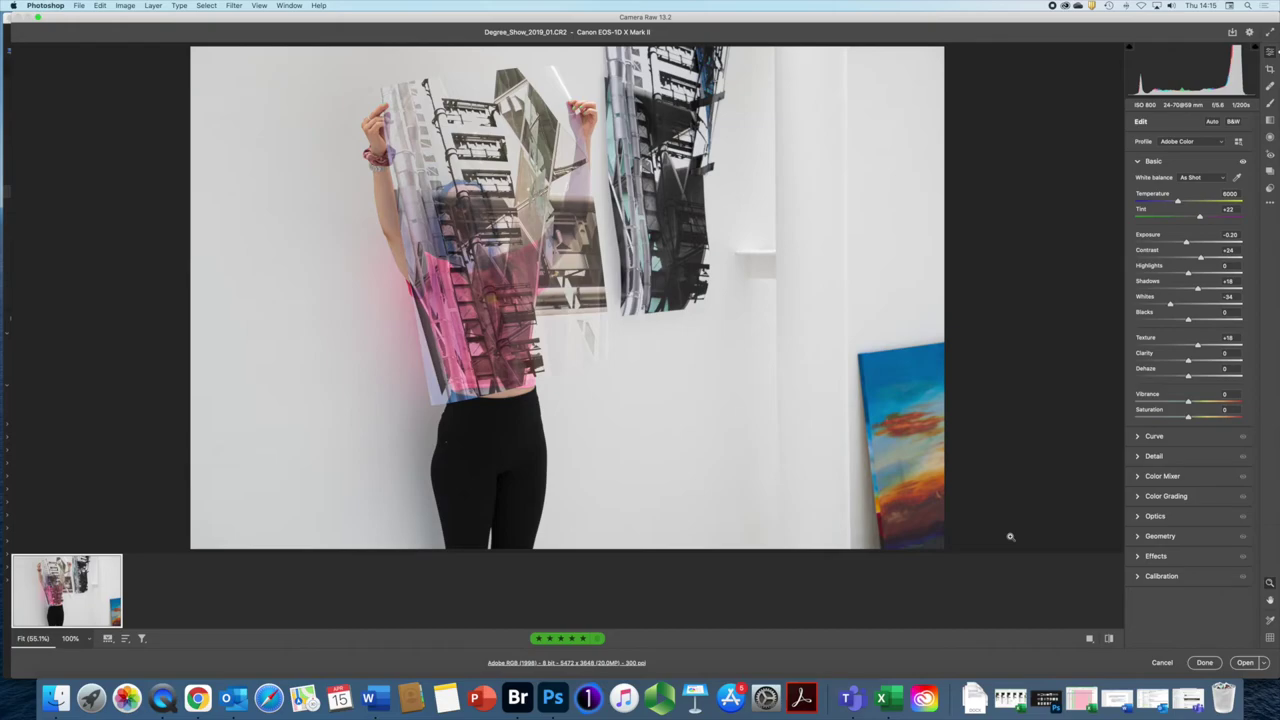
# Step: Give Degree_Show_2019_01 Exposure -0.45, Highlights -33 and Saturation +9
pyautogui.moveTo(1187, 243); pyautogui.dragTo(1183, 244)
pyautogui.click(1172, 273)
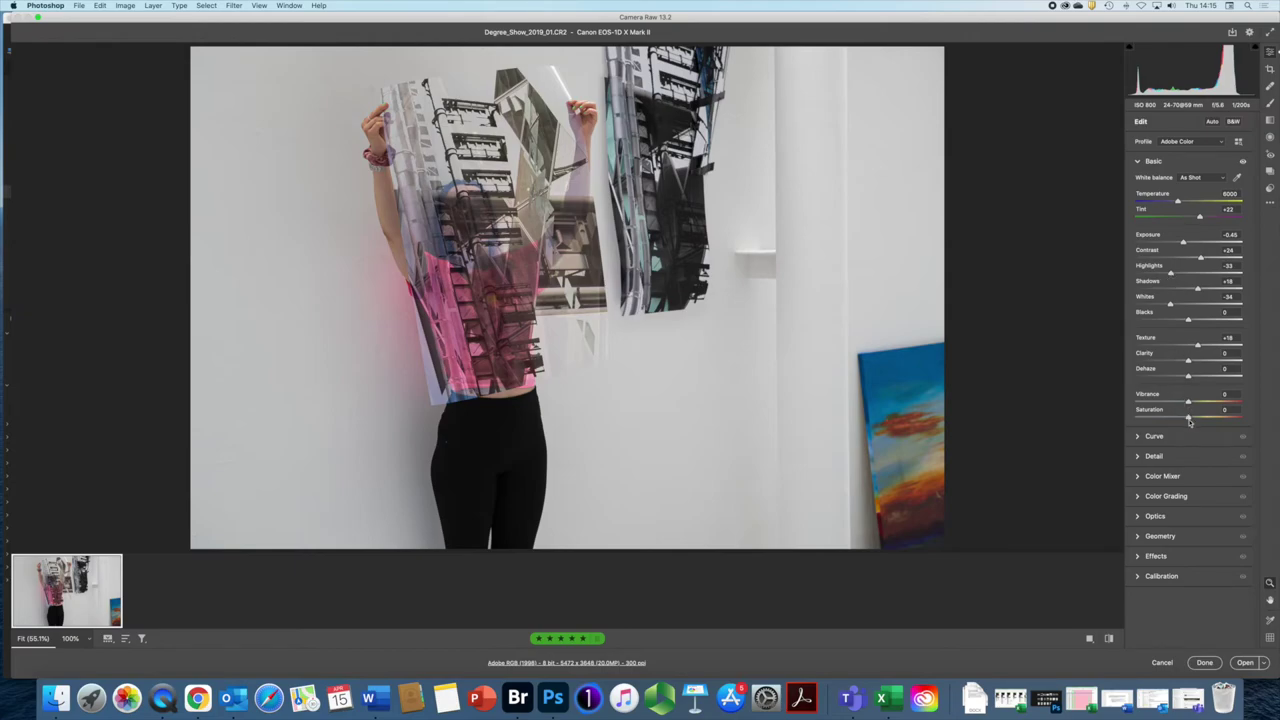
pyautogui.moveTo(1189, 417); pyautogui.dragTo(1193, 419)
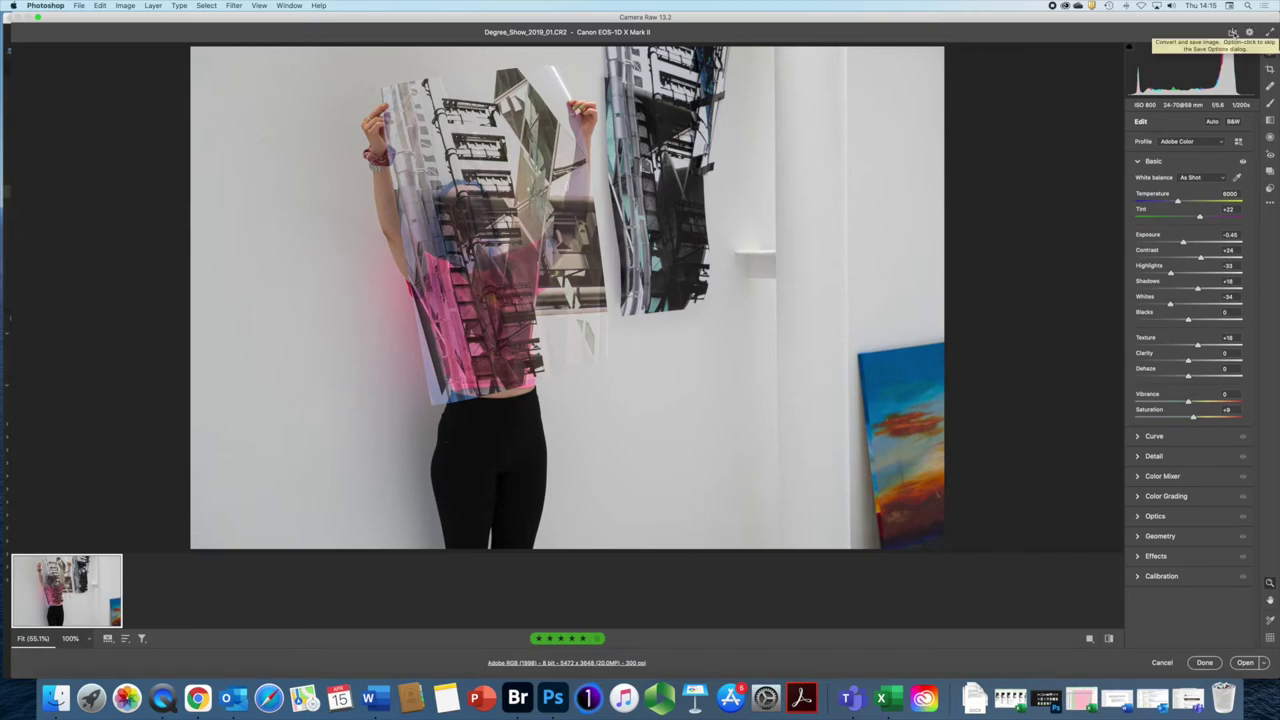
pyautogui.click(1233, 33)
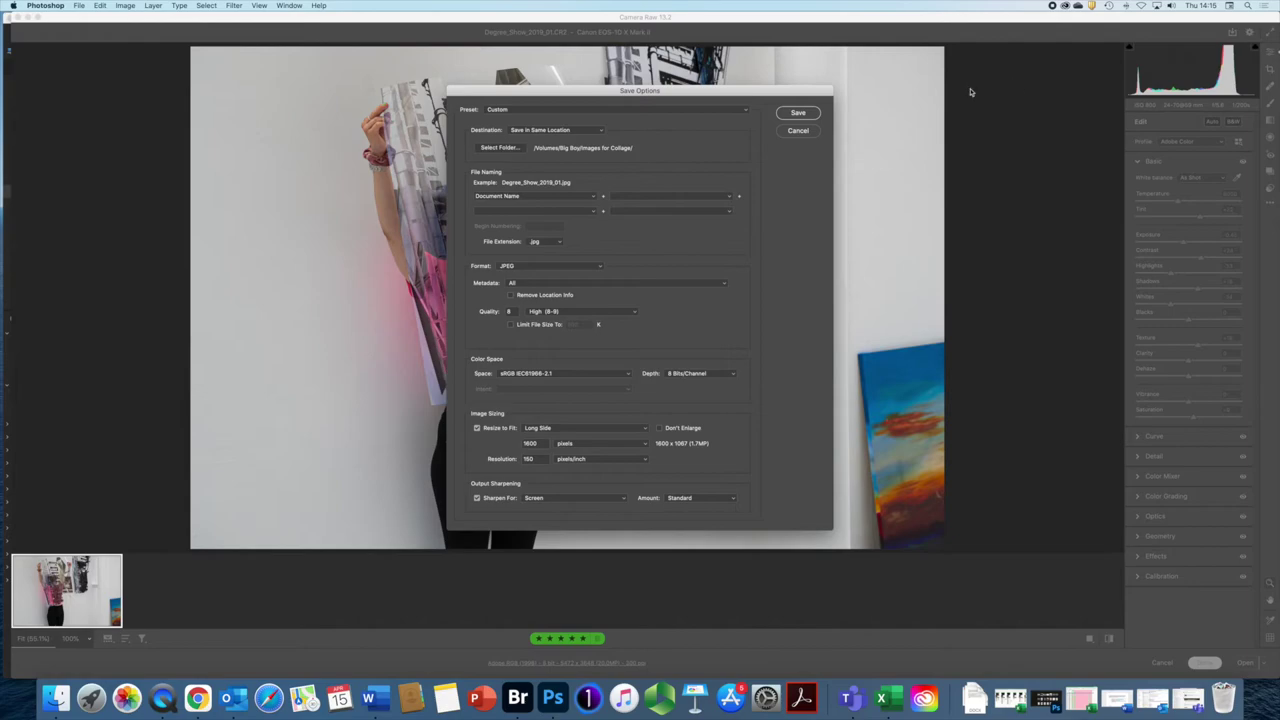
pyautogui.moveTo(714, 93); pyautogui.dragTo(722, 101)
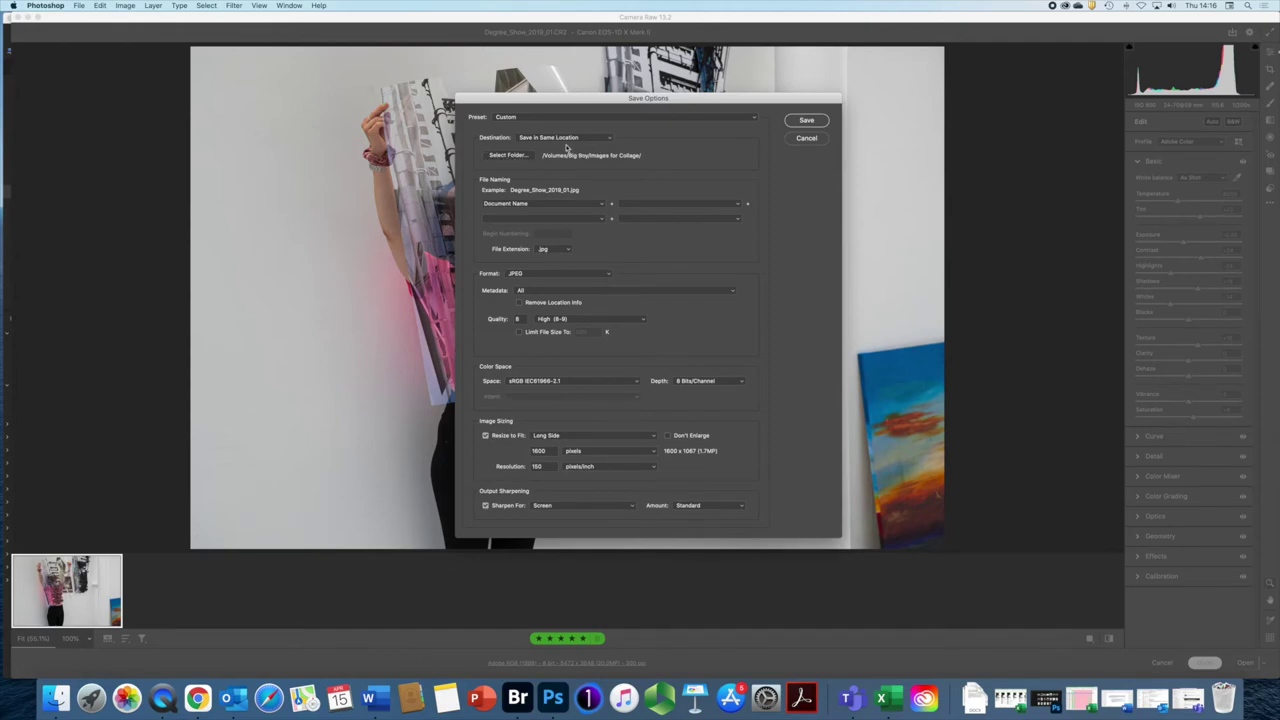
pyautogui.click(610, 137)
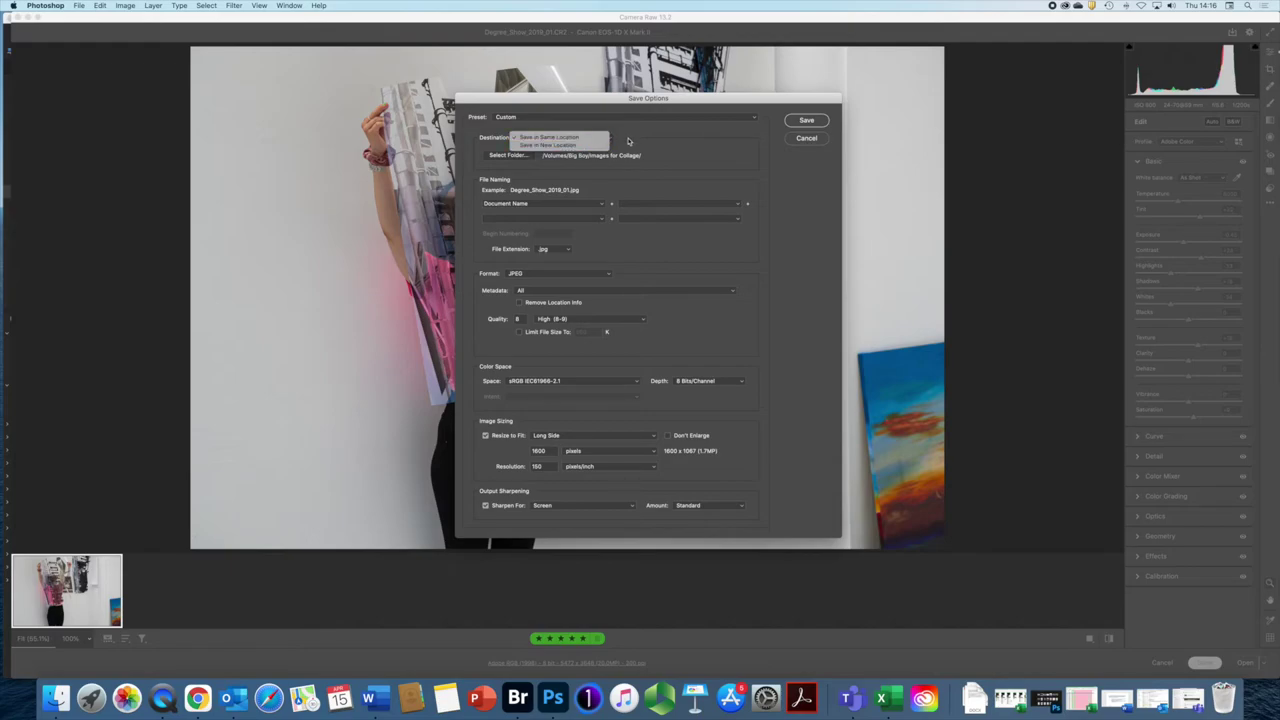
pyautogui.click(629, 140)
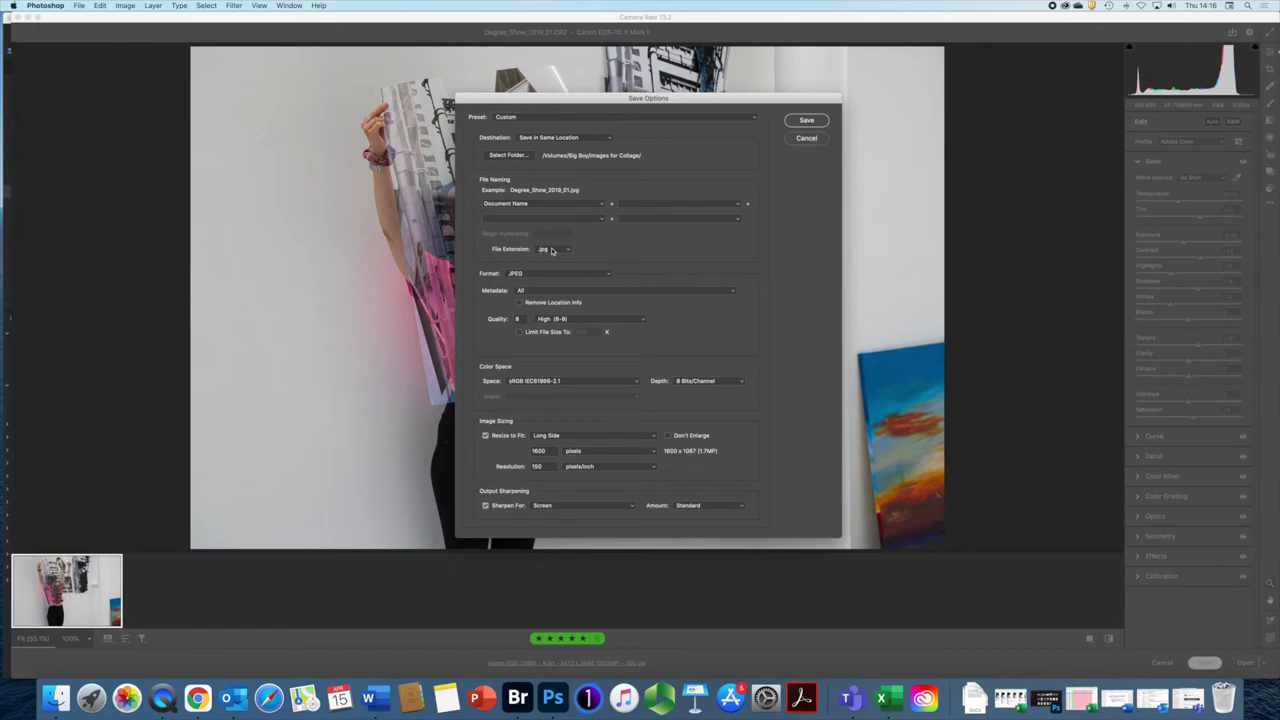
pyautogui.click(607, 274)
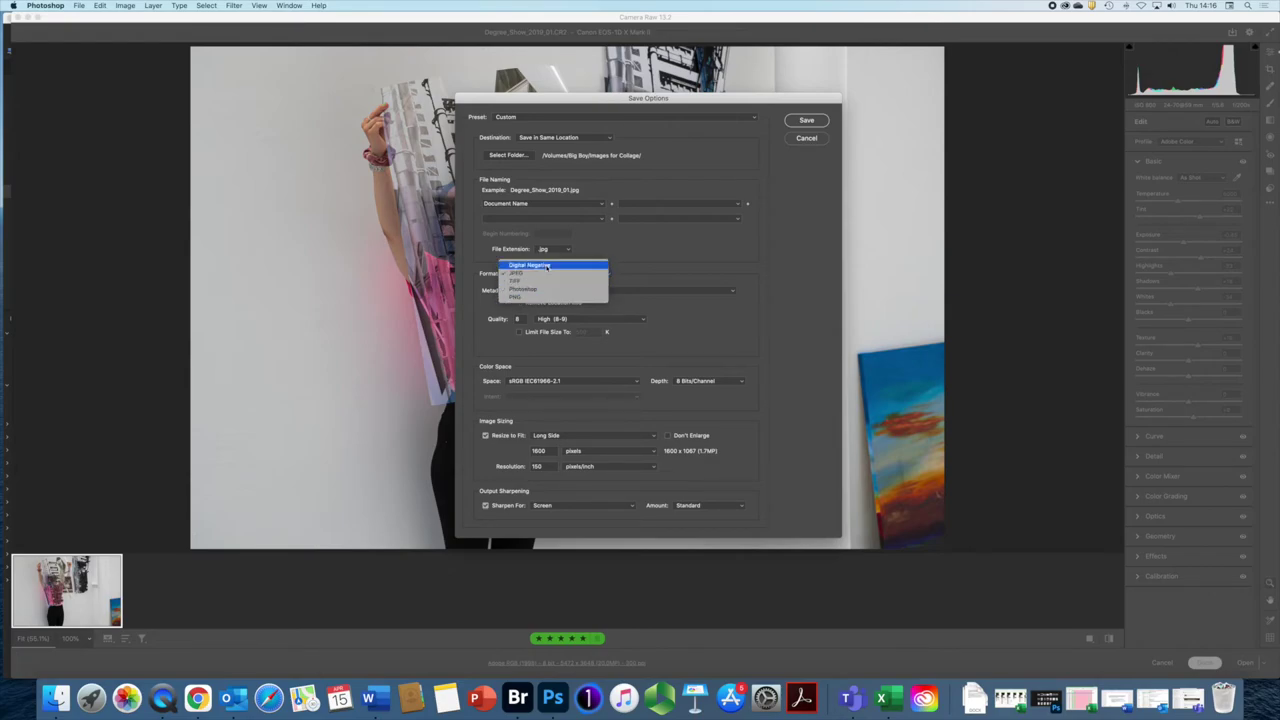
pyautogui.click(618, 256)
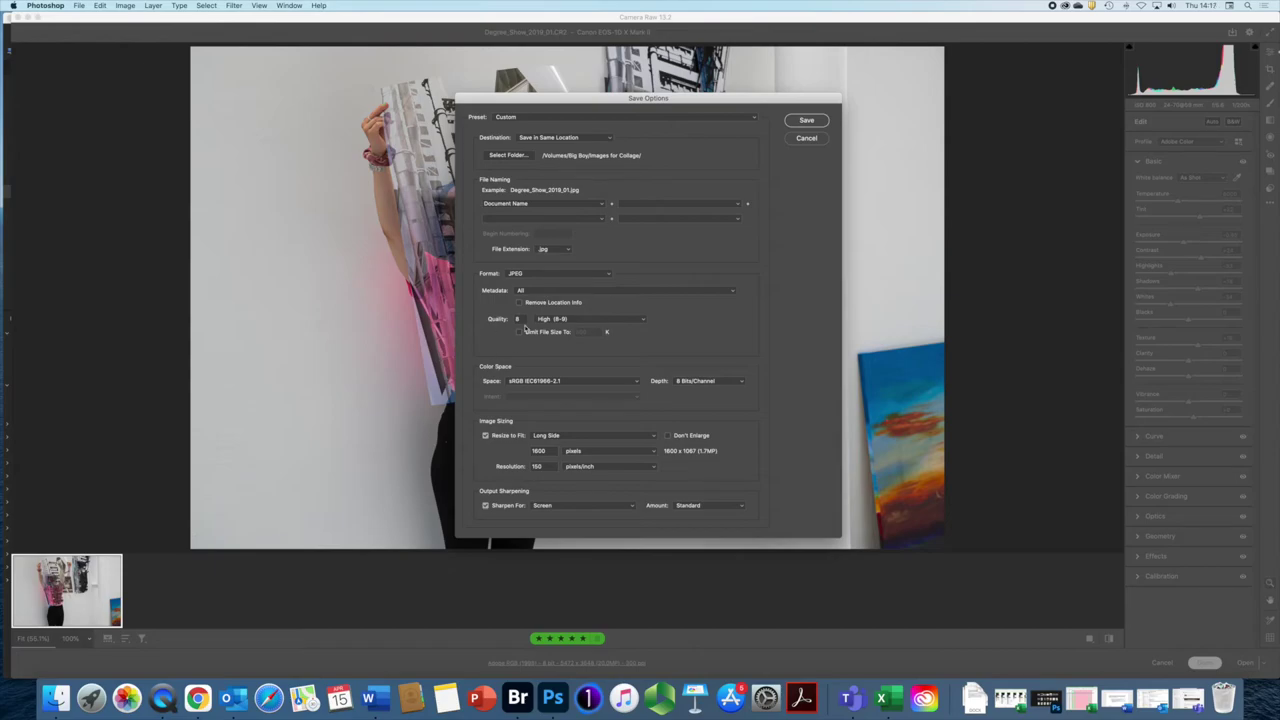
# Step: Set JPEG Quality to Maximum (10) and Color Space to Adobe RGB (1998)
pyautogui.click(642, 322)
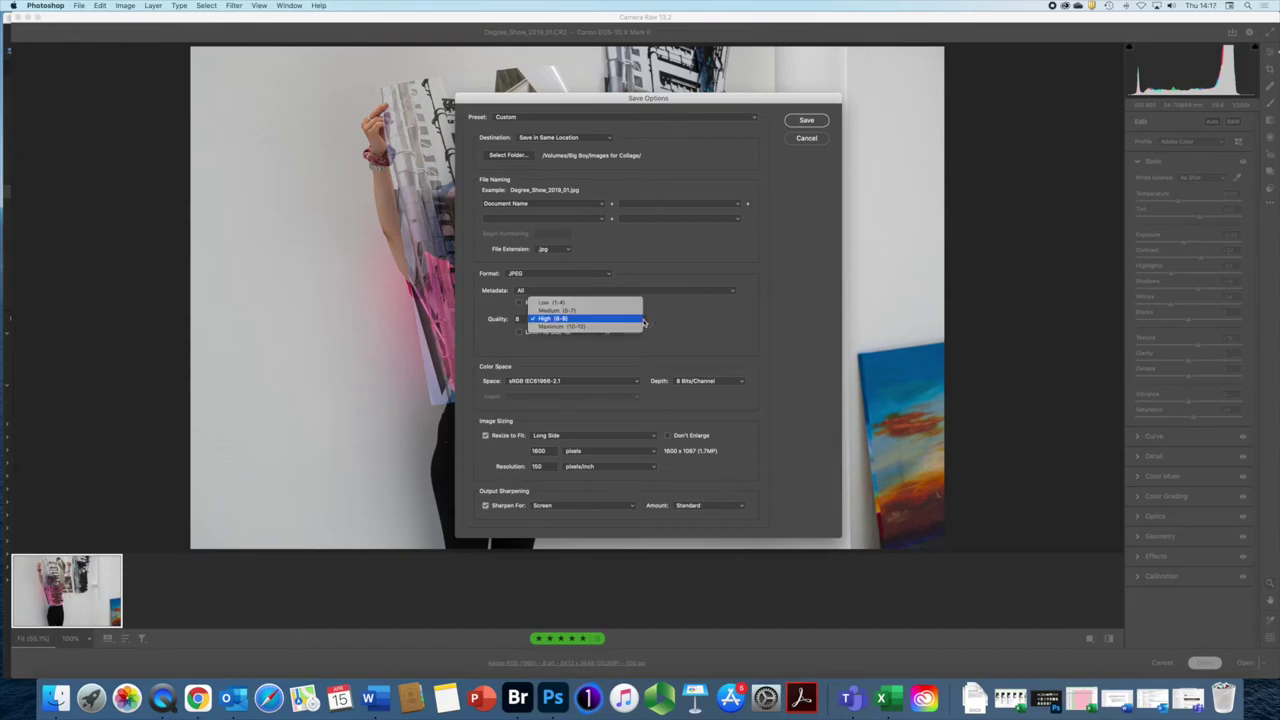
pyautogui.click(565, 329)
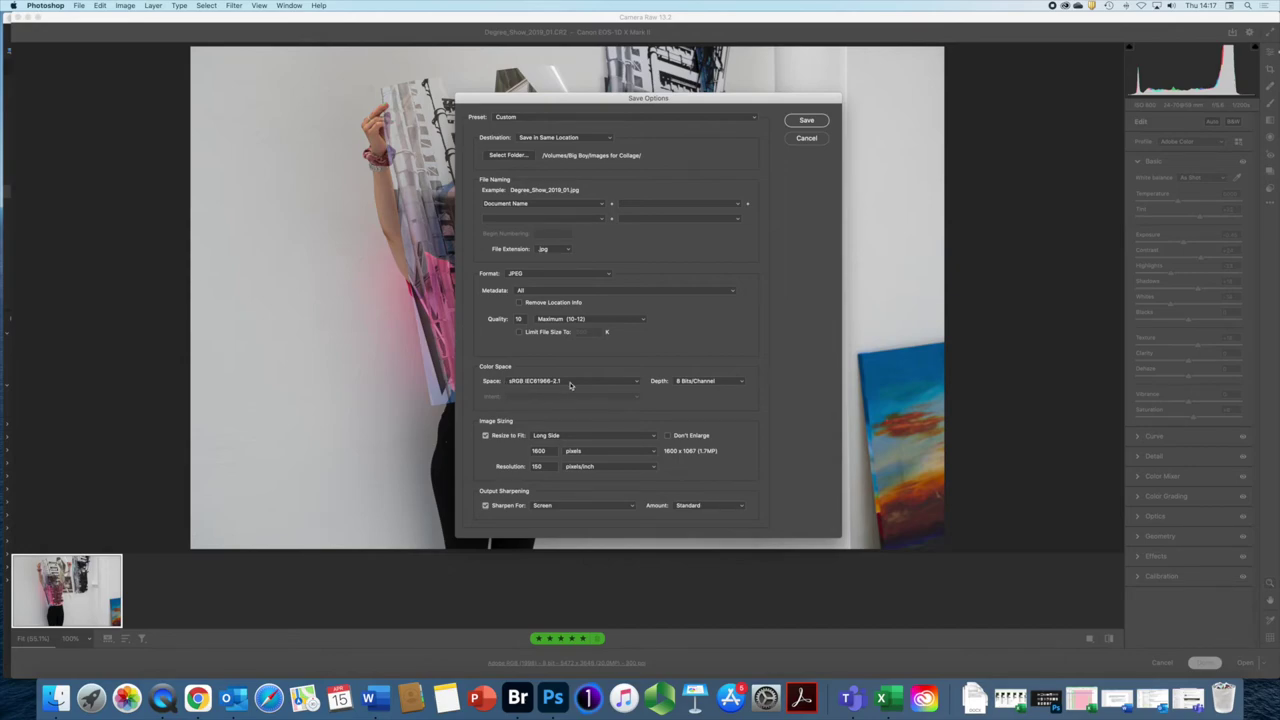
pyautogui.click(639, 384)
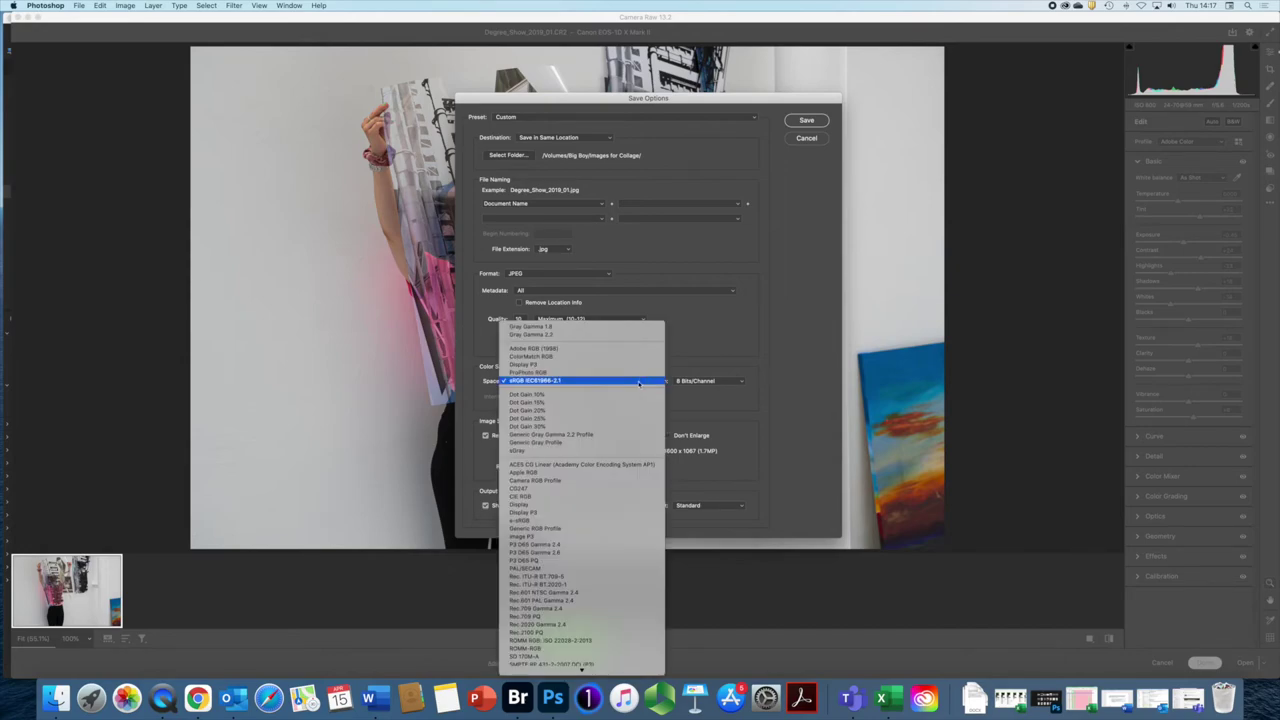
pyautogui.click(528, 349)
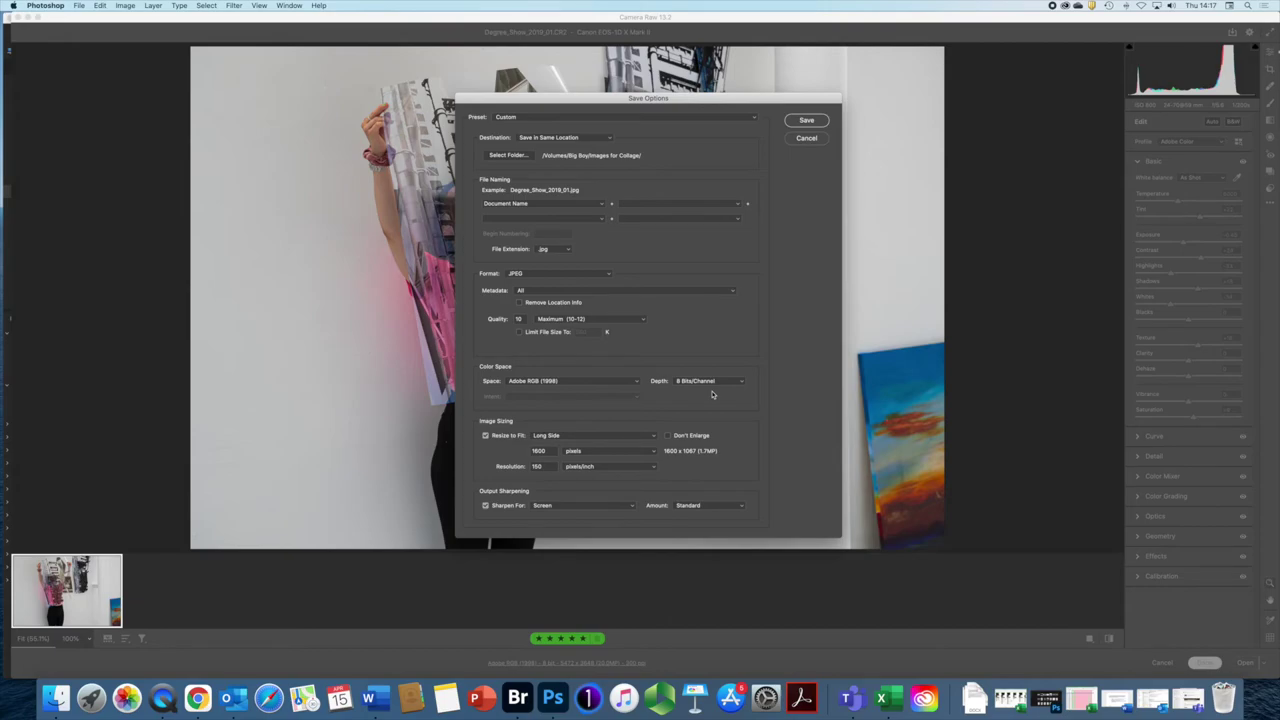
# Step: Check the bit depths for JPEG and TIFF, keeping JPEG as the format
pyautogui.click(740, 381)
pyautogui.click(606, 274)
pyautogui.click(606, 274)
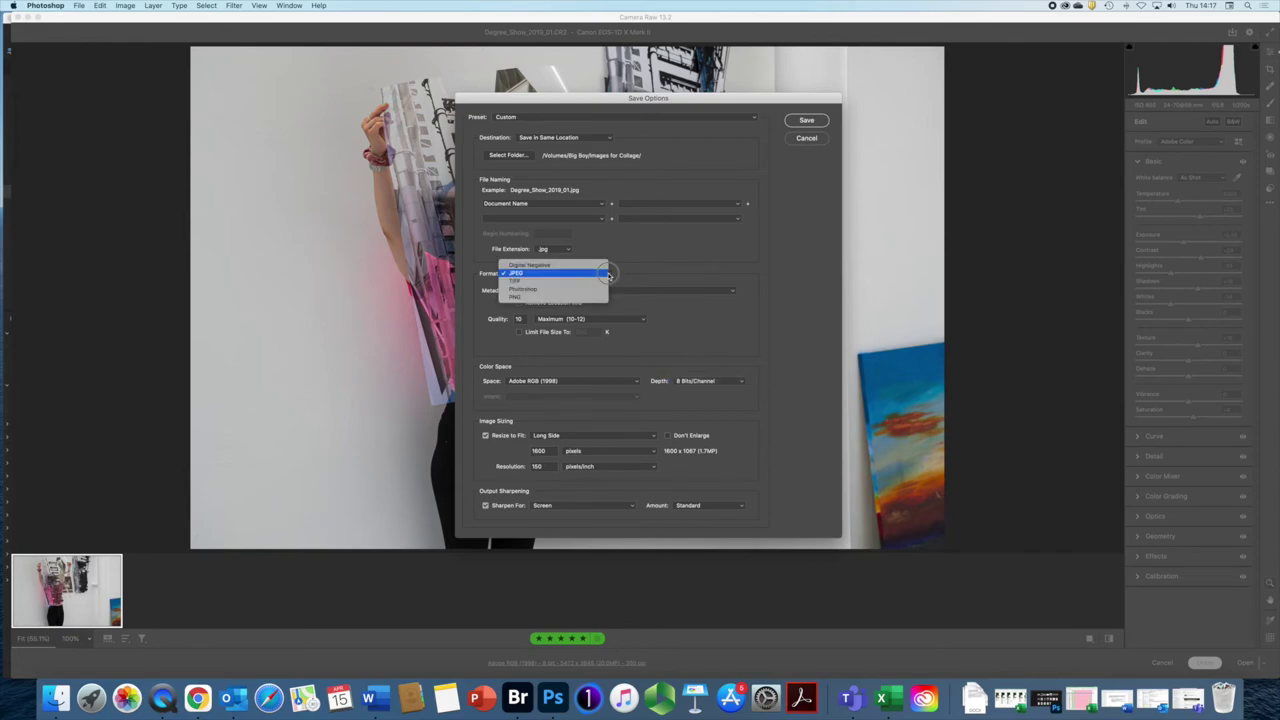
pyautogui.click(548, 283)
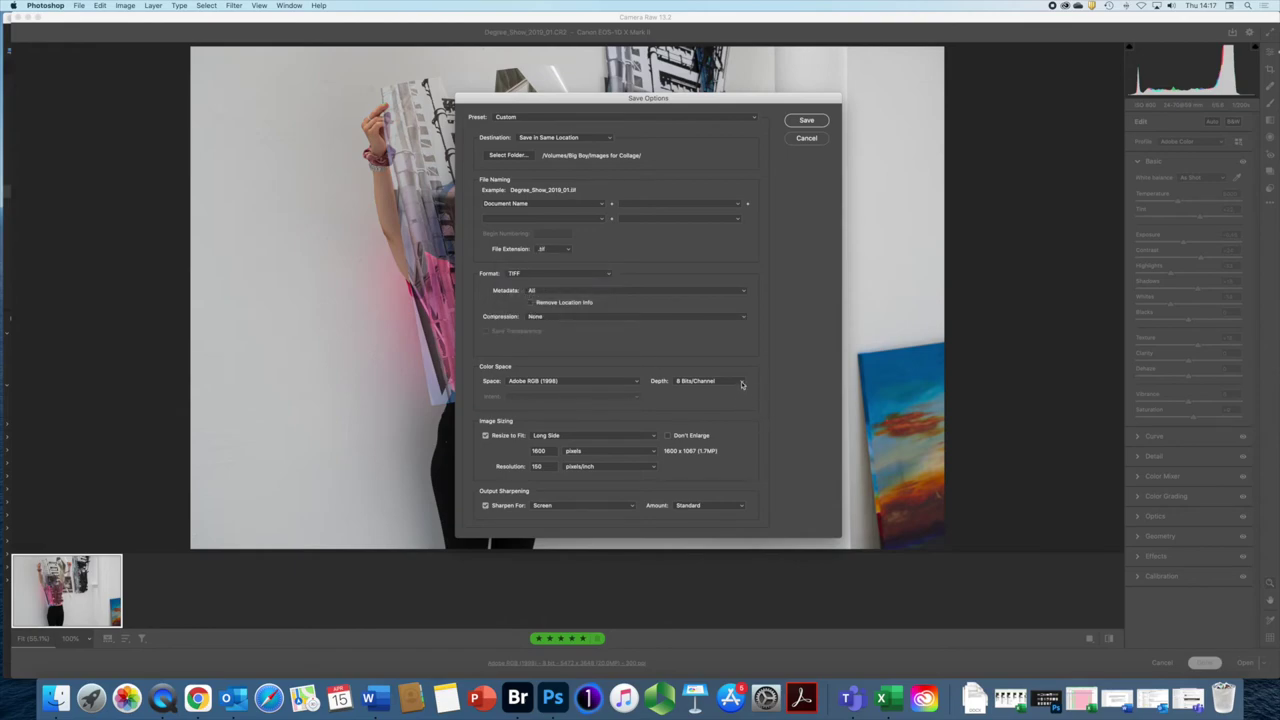
pyautogui.click(742, 384)
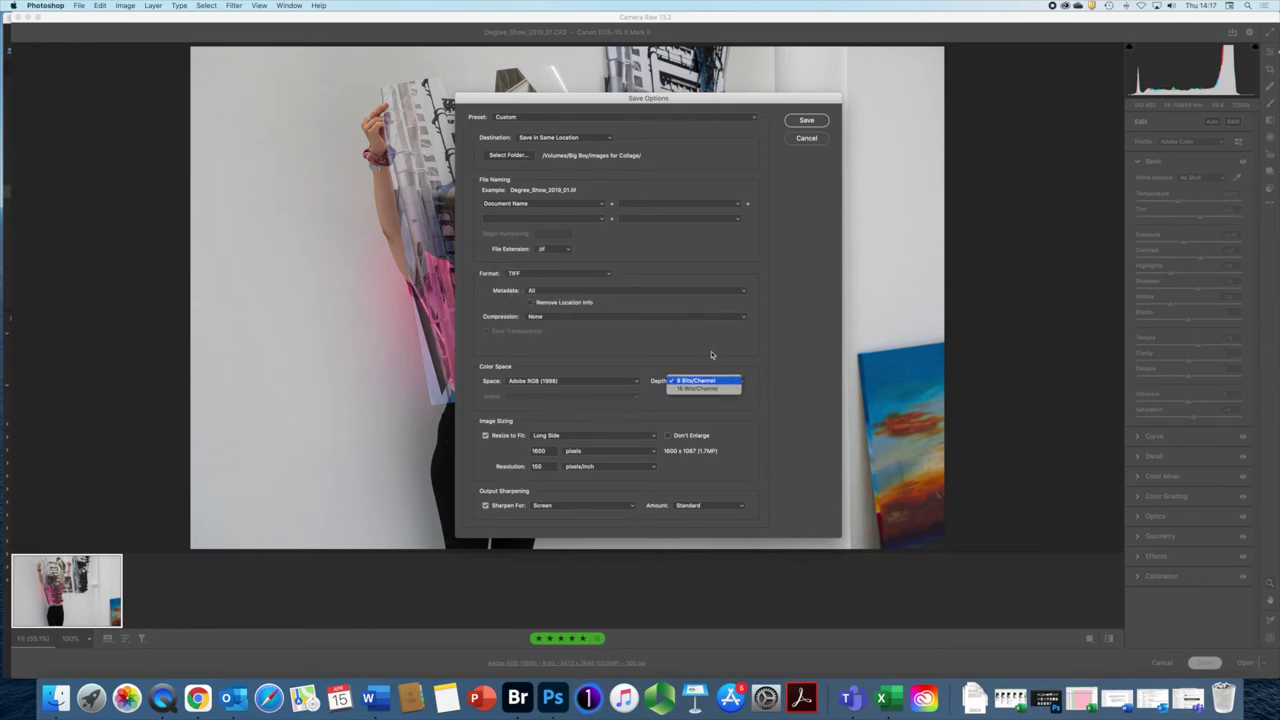
pyautogui.click(606, 274)
pyautogui.click(606, 274)
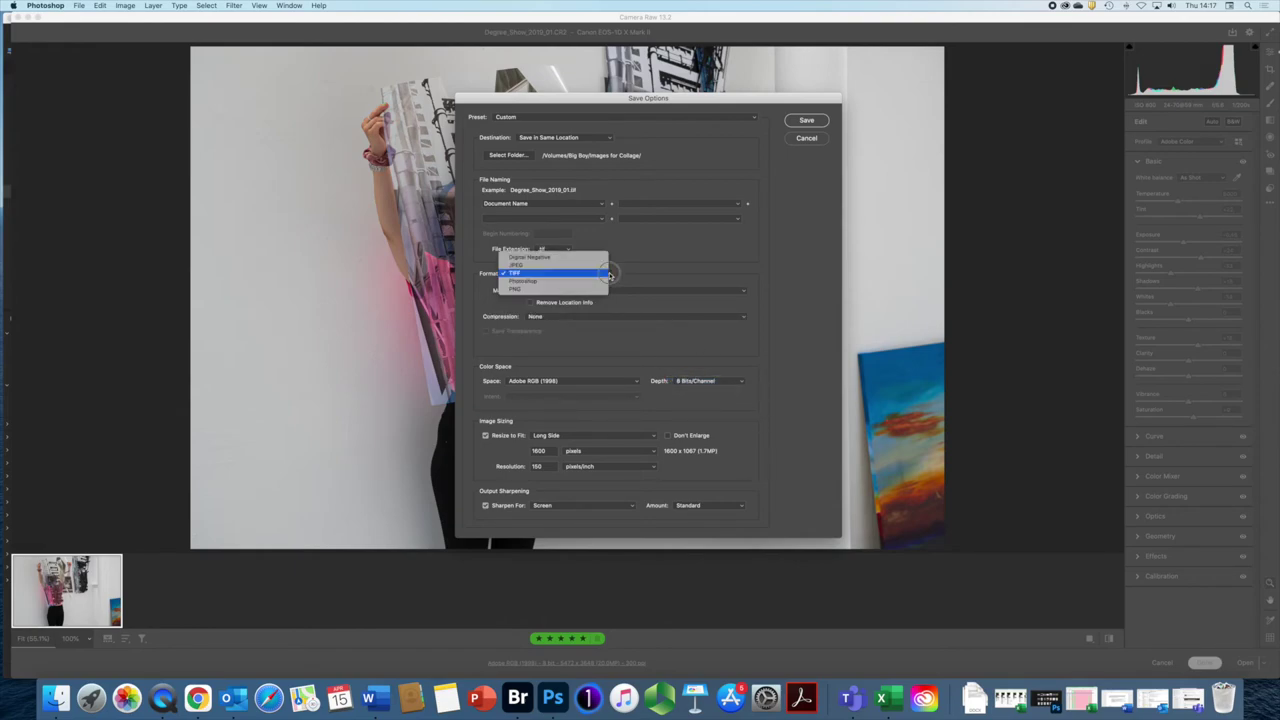
pyautogui.click(529, 266)
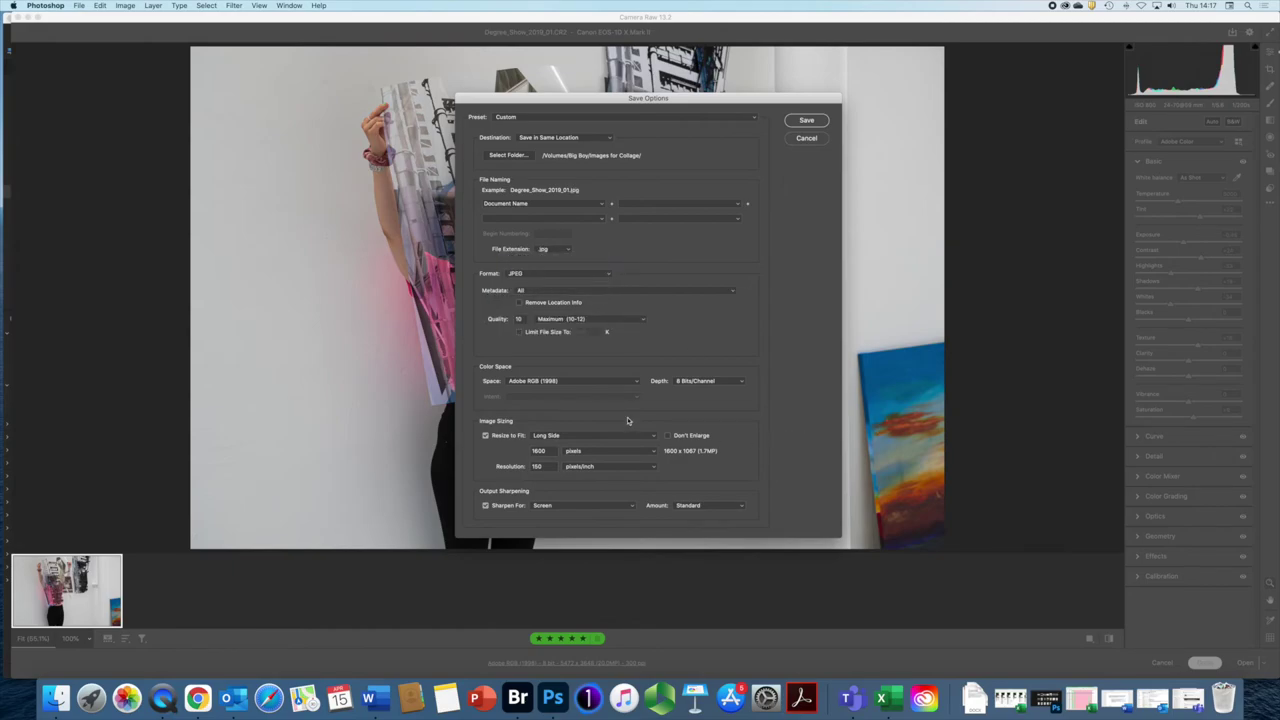
# Step: Turn off Resize to Fit for the full 20.0 MP size and set resolution to 300 pixels/inch
pyautogui.click(485, 436)
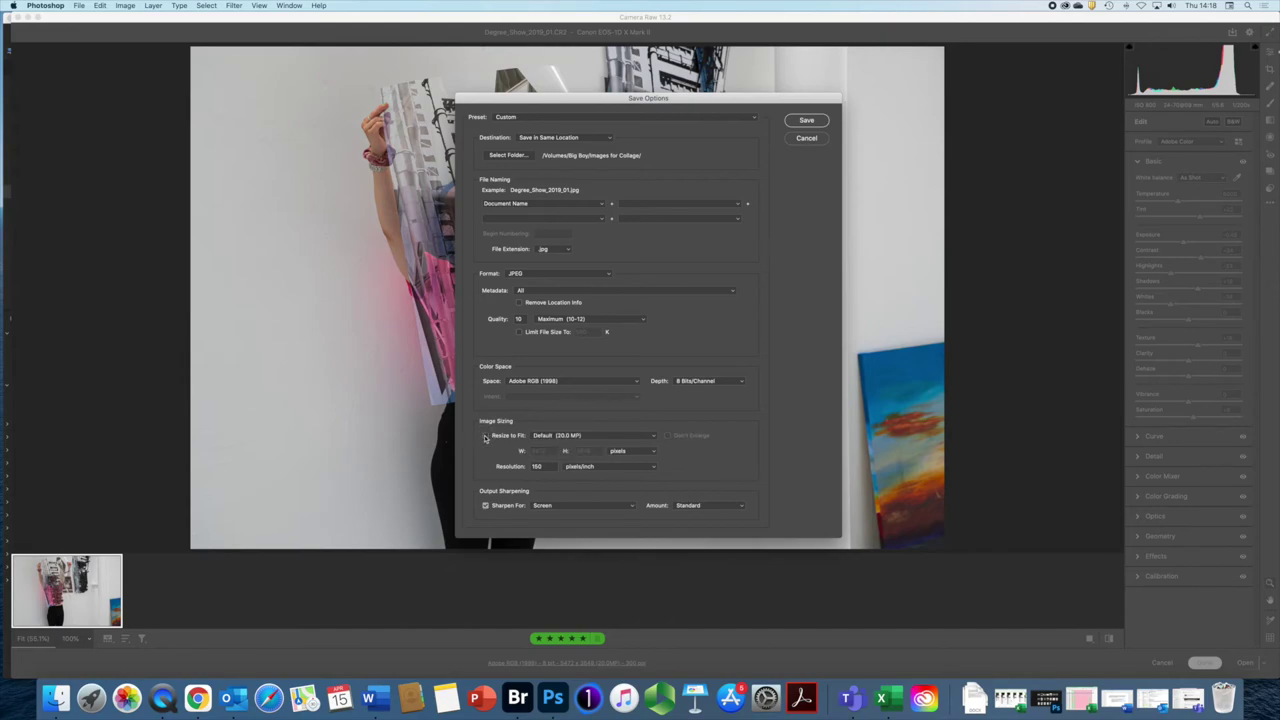
pyautogui.click(485, 436)
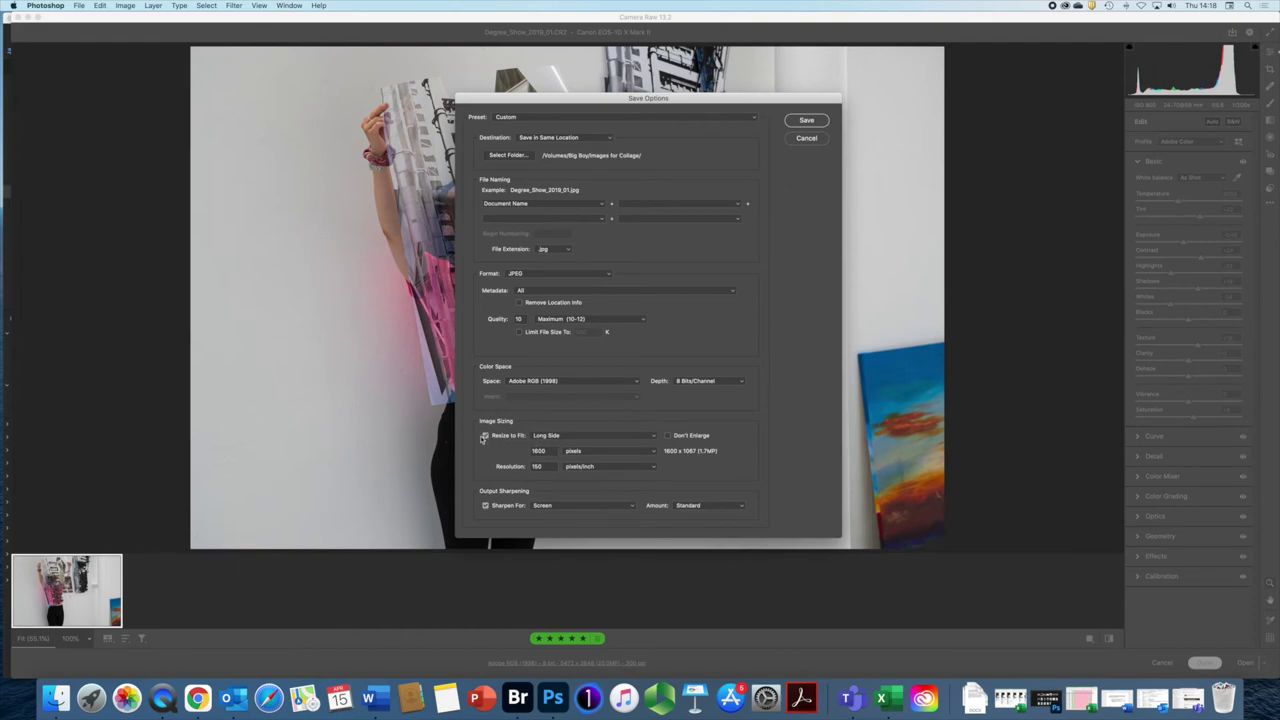
pyautogui.click(654, 435)
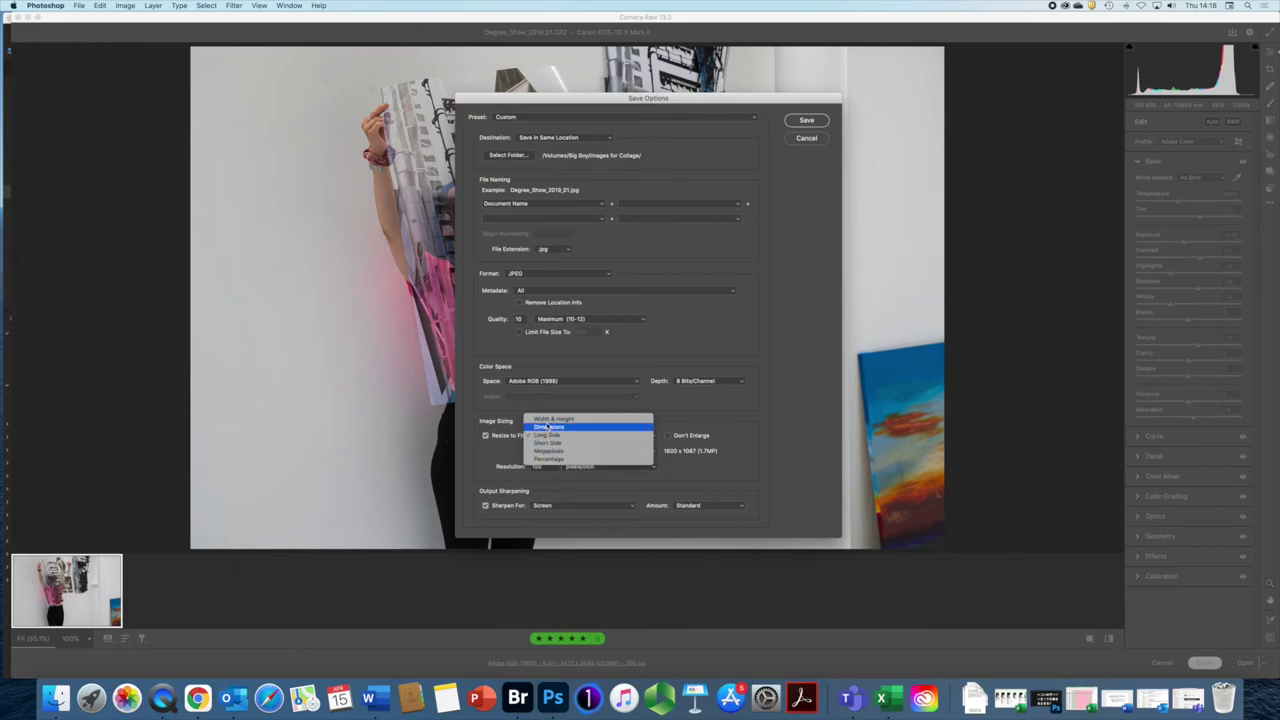
pyautogui.click(733, 432)
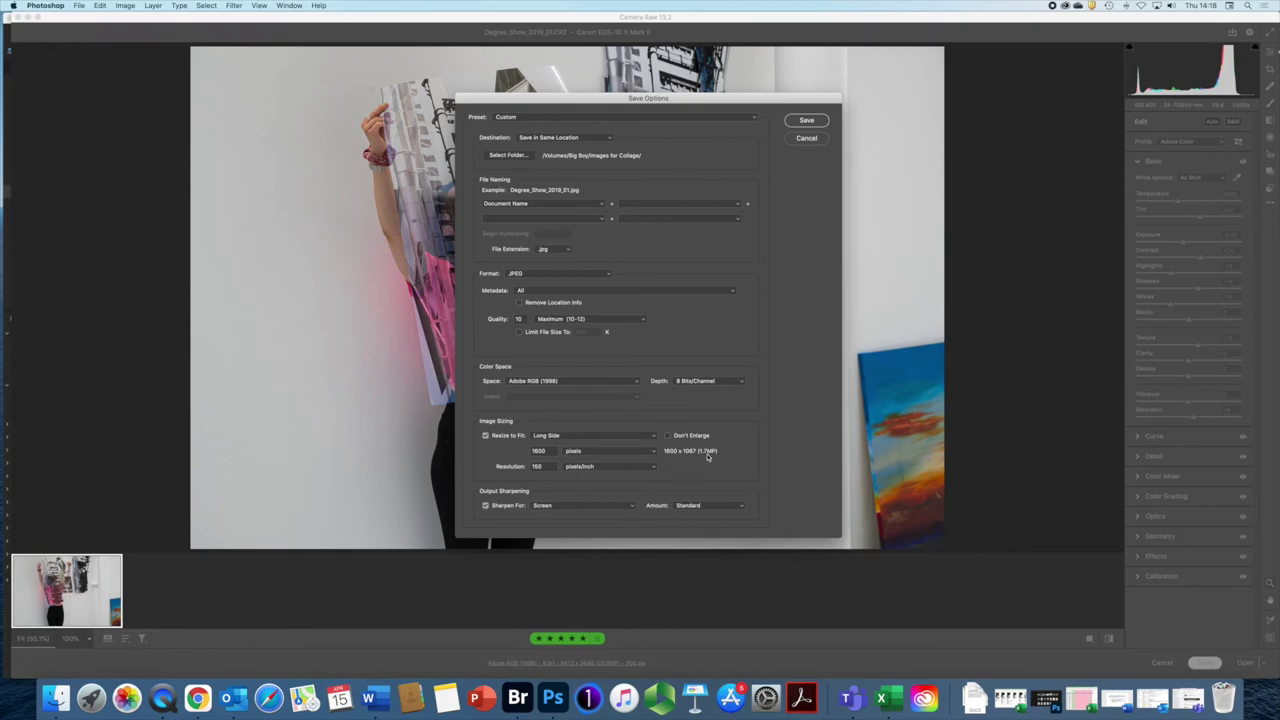
pyautogui.click(651, 467)
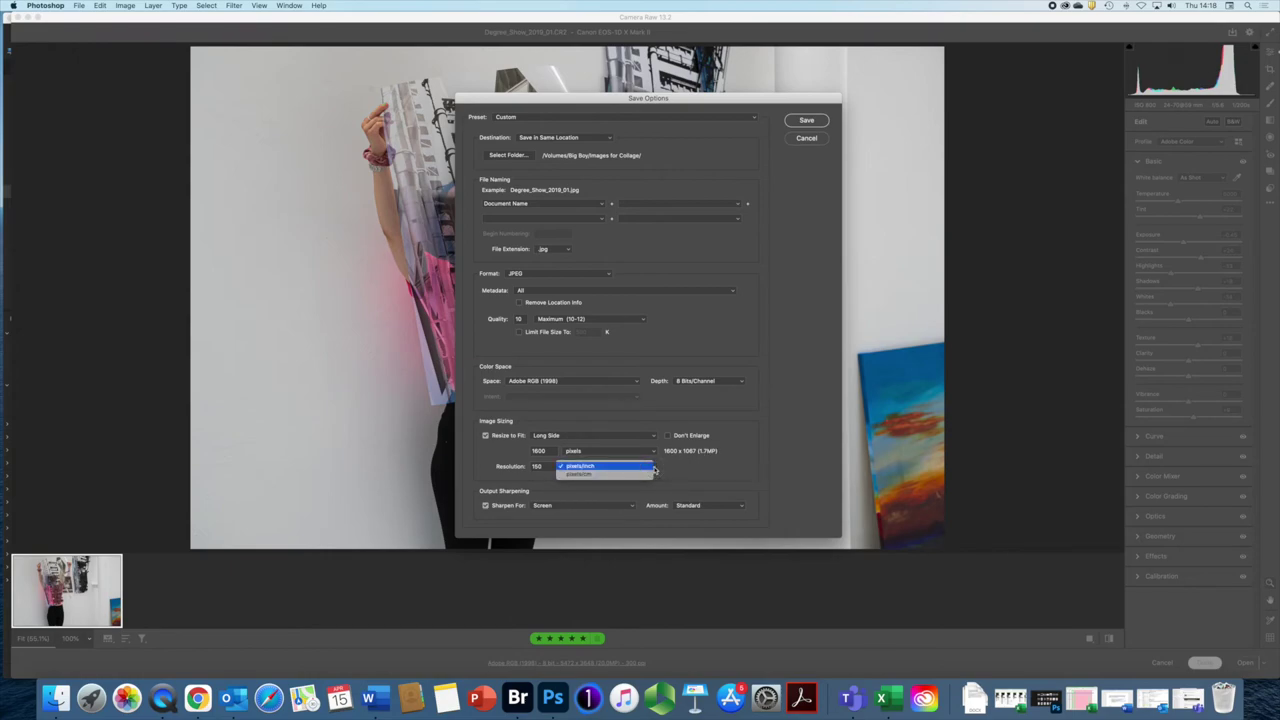
pyautogui.press('Escape')
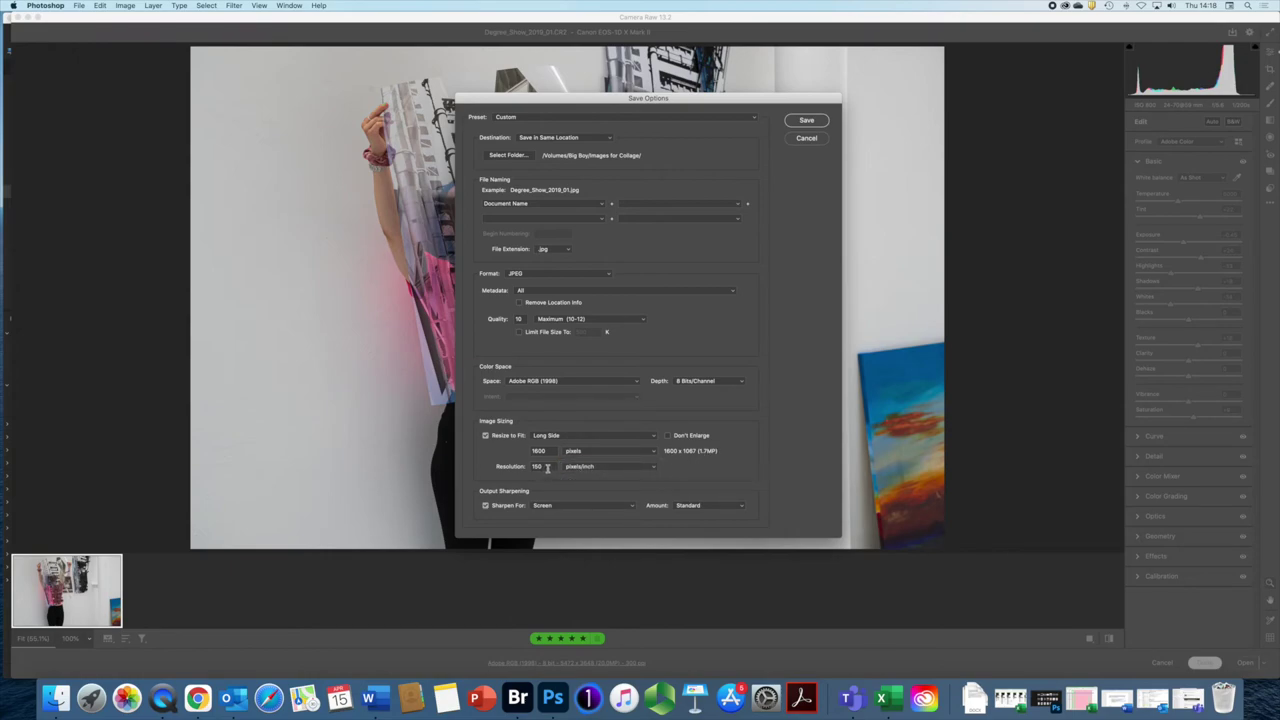
pyautogui.write('300')
pyautogui.click(485, 436)
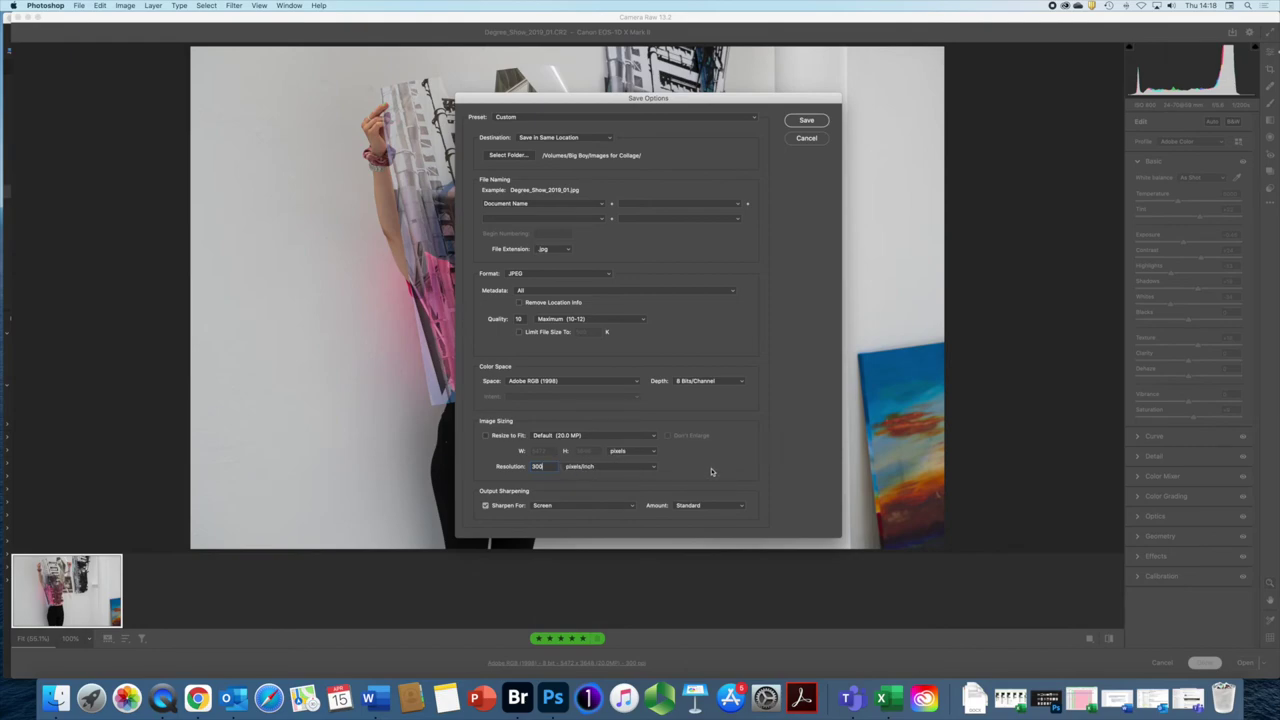
# Step: Keep output sharpening enabled and targeted for Screen
pyautogui.click(485, 506)
pyautogui.click(486, 506)
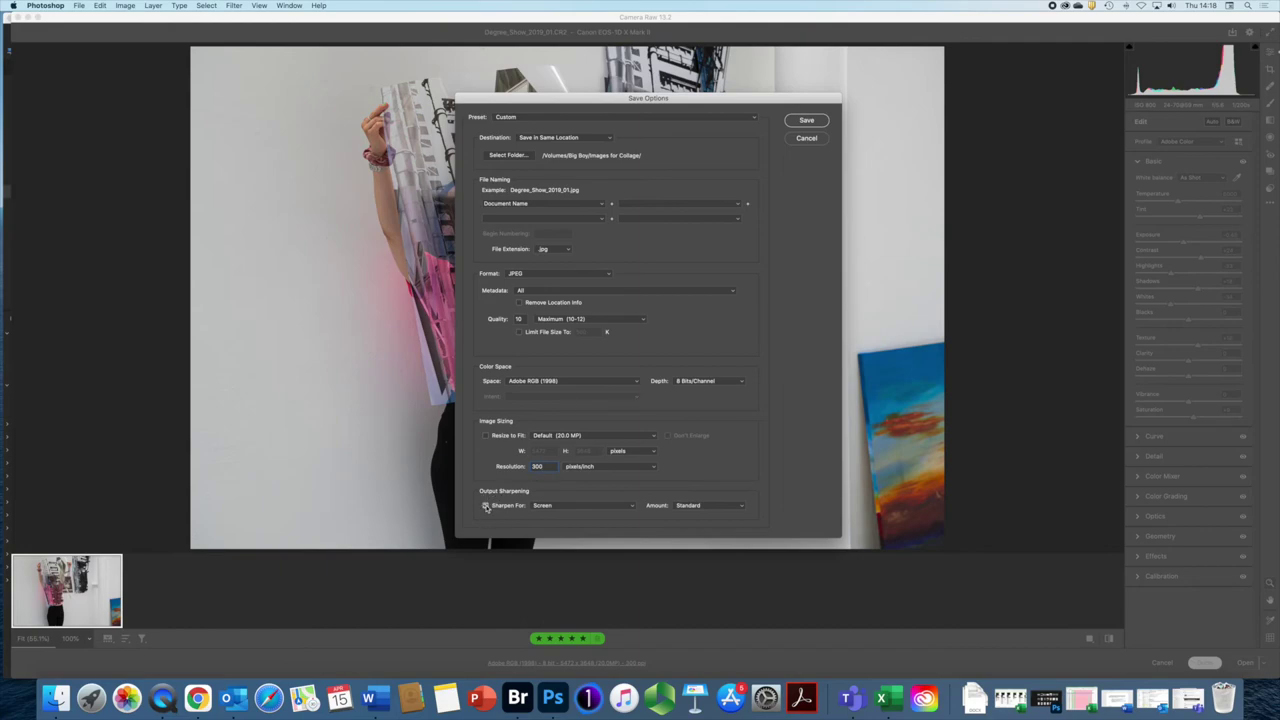
pyautogui.click(632, 507)
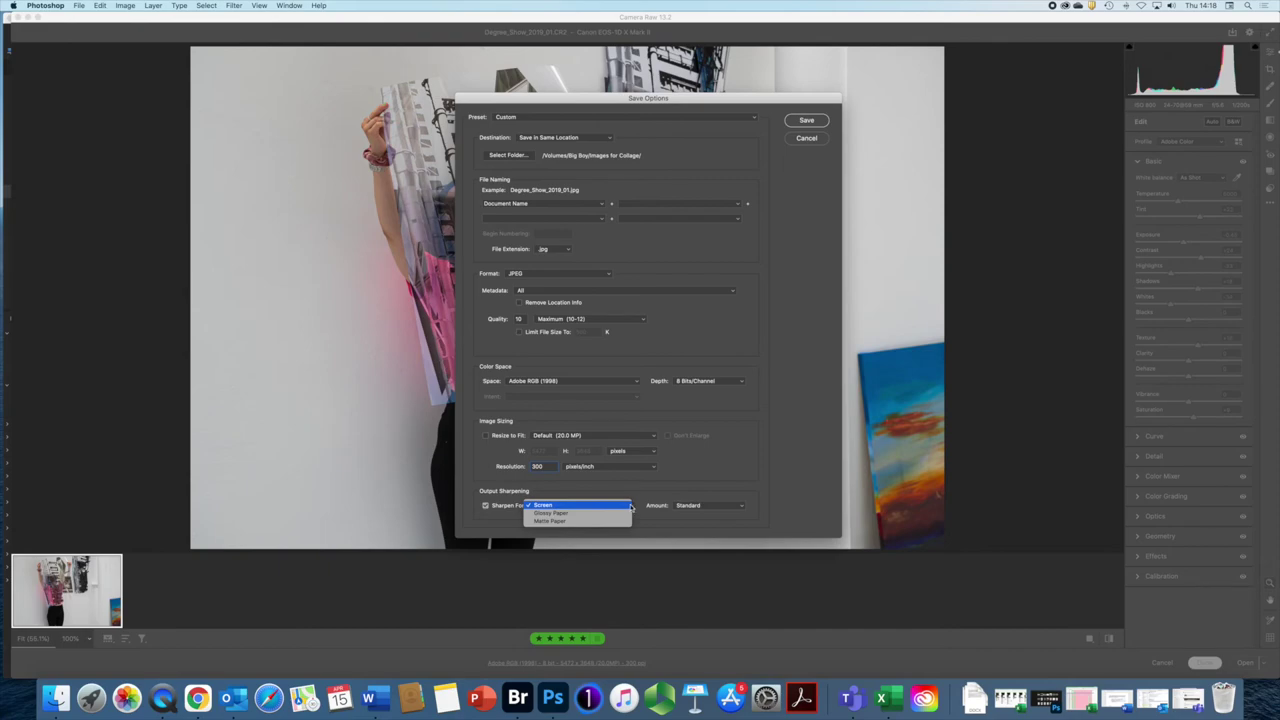
pyautogui.click(642, 498)
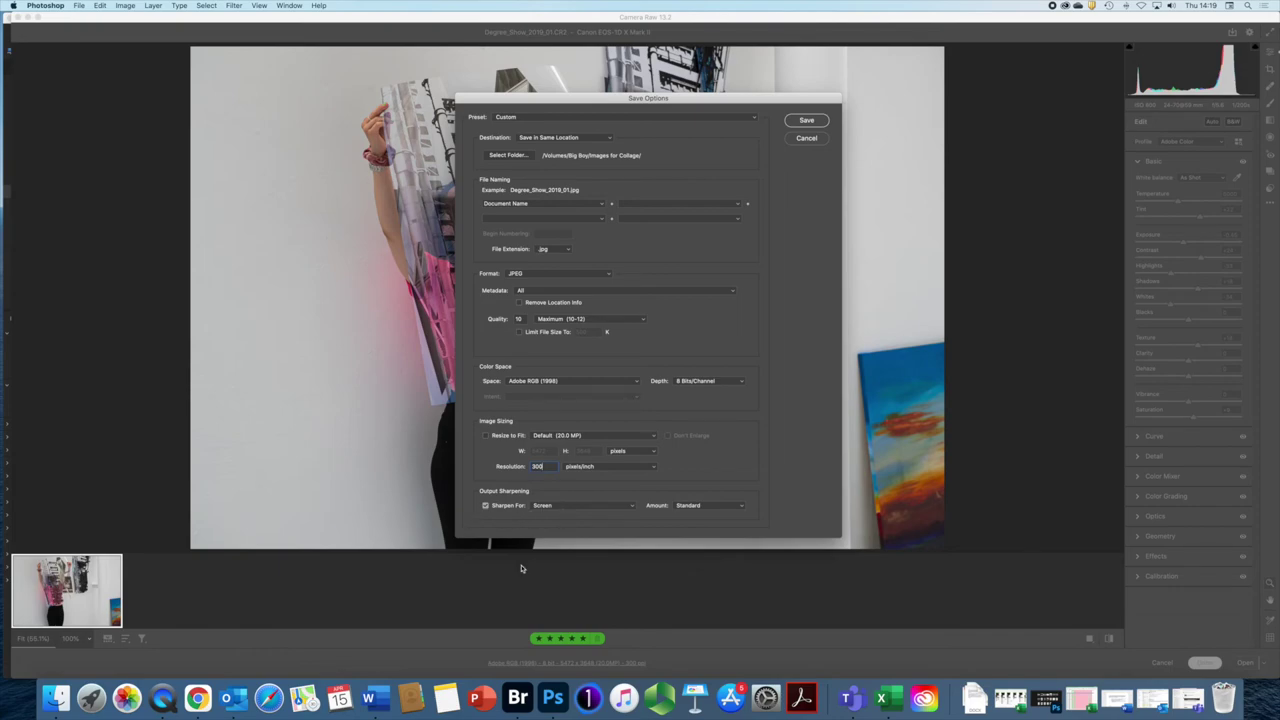
# Step: Save the JPEG, finish in Camera Raw, then open Degree_Show_2019_01.jpg from Bridge's filmstrip in Photoshop
pyautogui.click(810, 120)
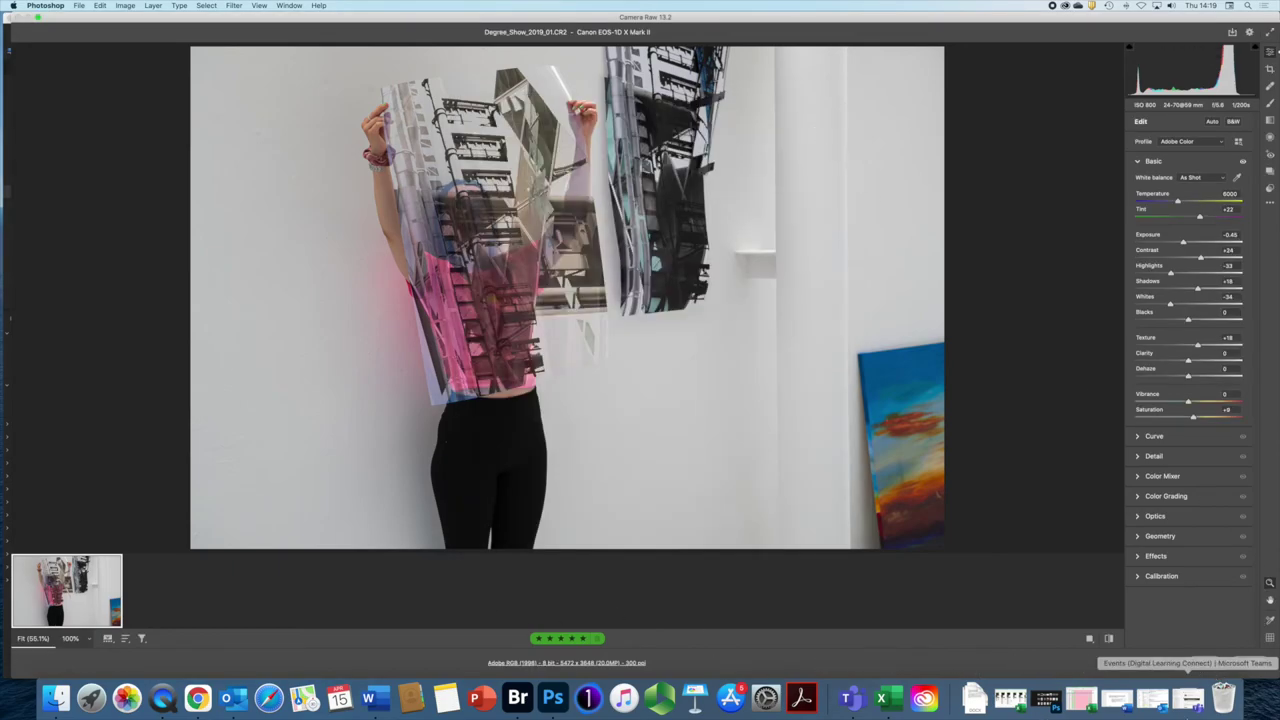
pyautogui.click(1203, 662)
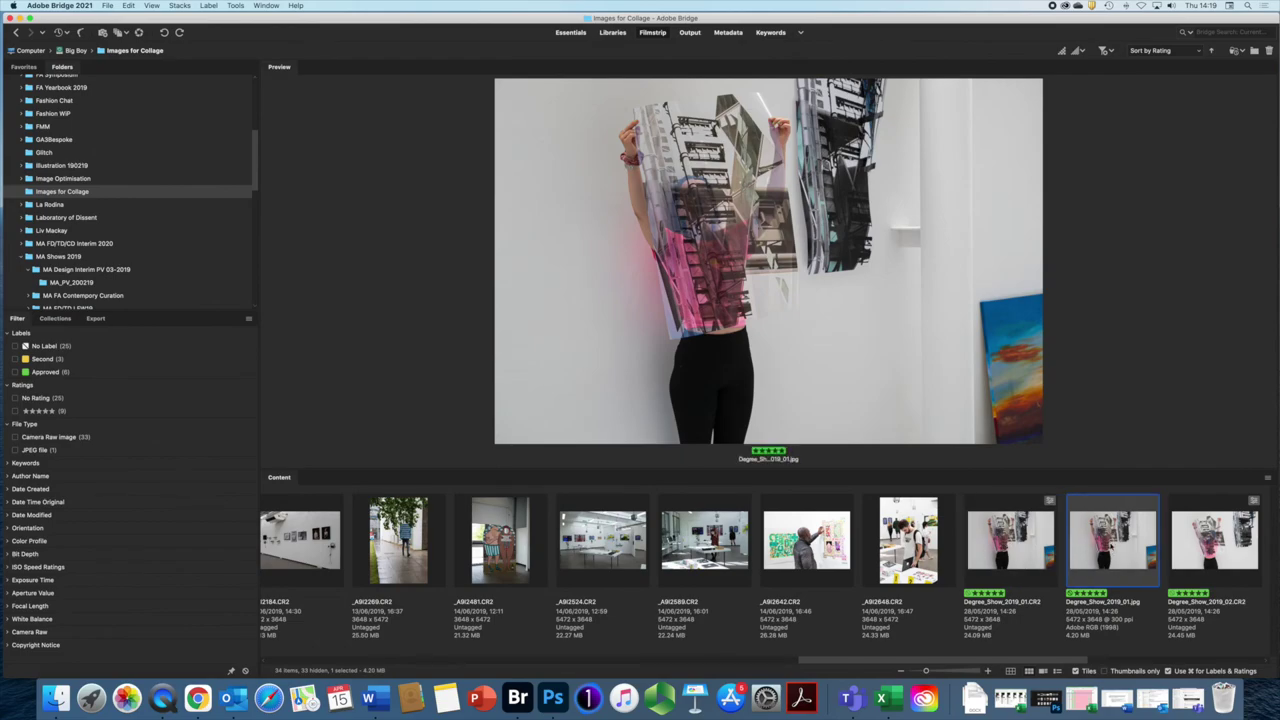
pyautogui.scroll(2, 1112, 545)
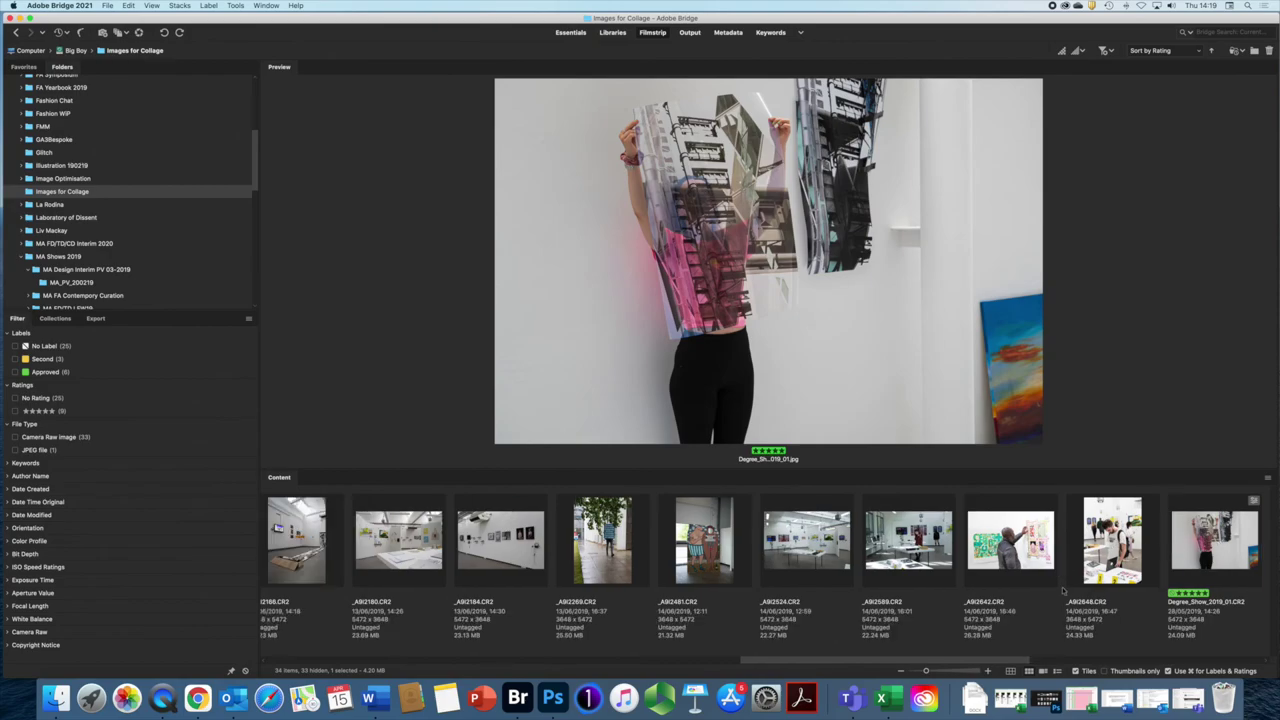
pyautogui.click(1063, 661)
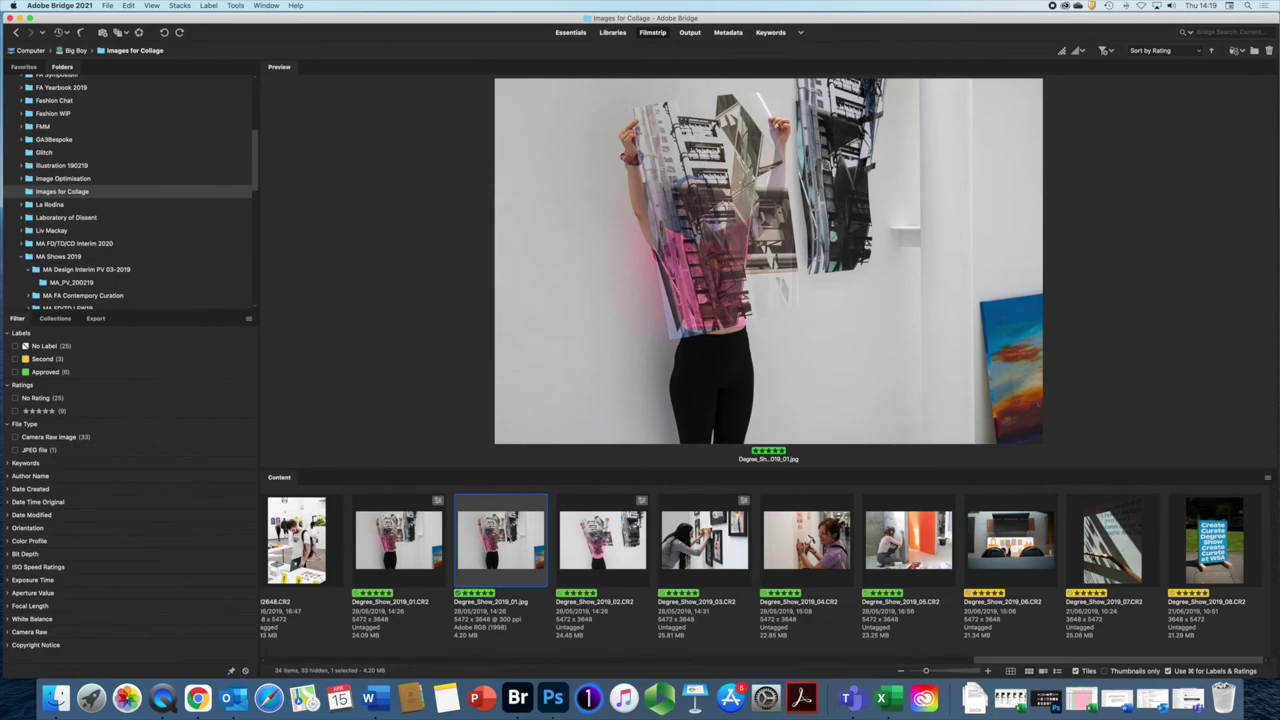
pyautogui.doubleClick(500, 540)
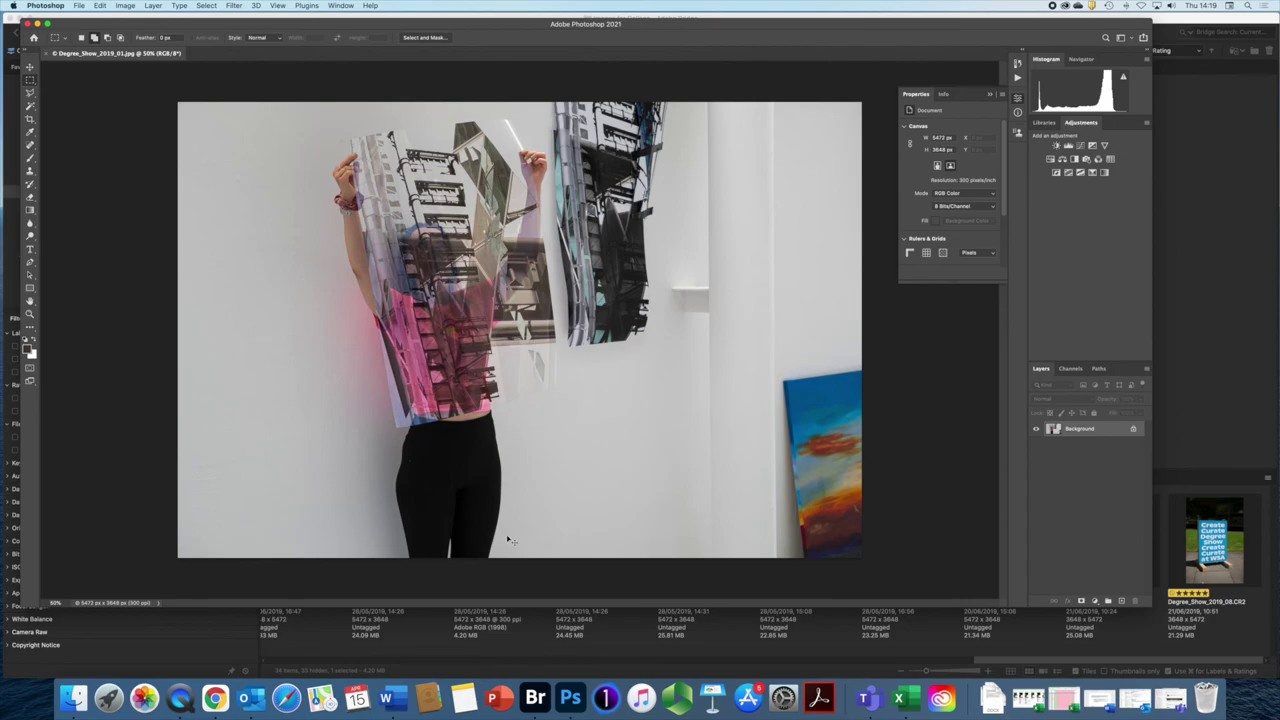
pyautogui.press('super+w')
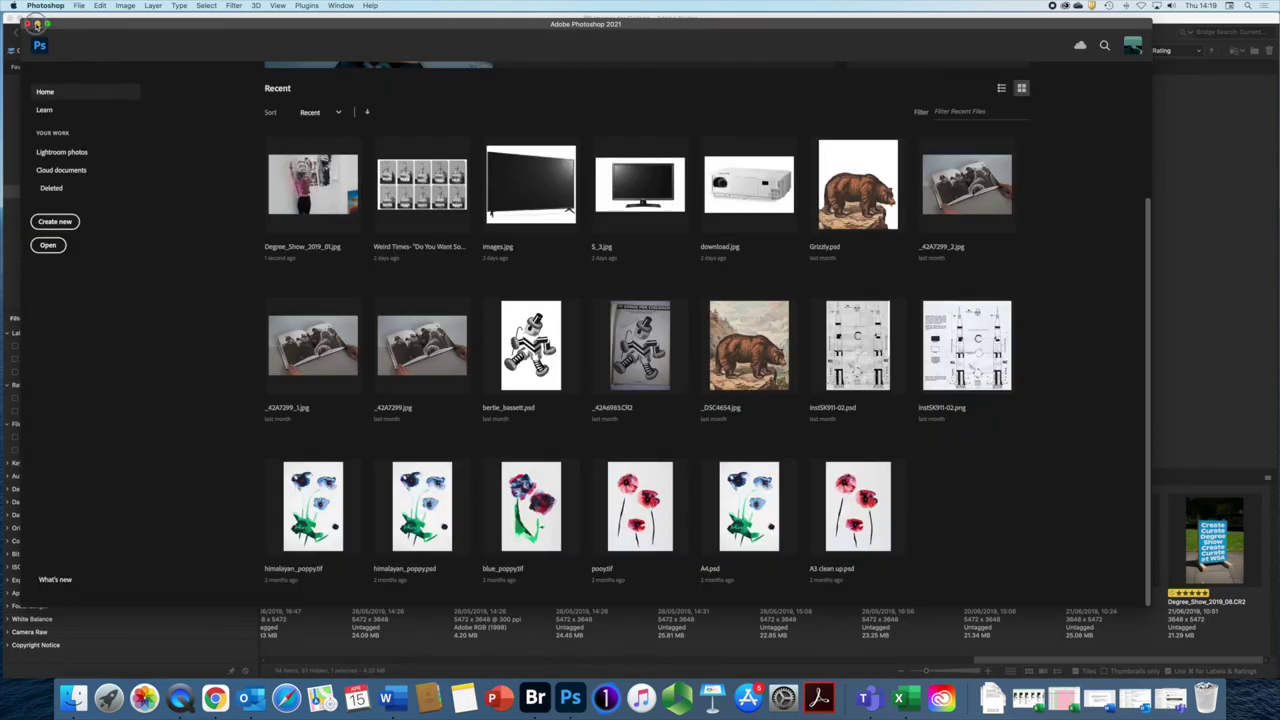
pyautogui.click(37, 24)
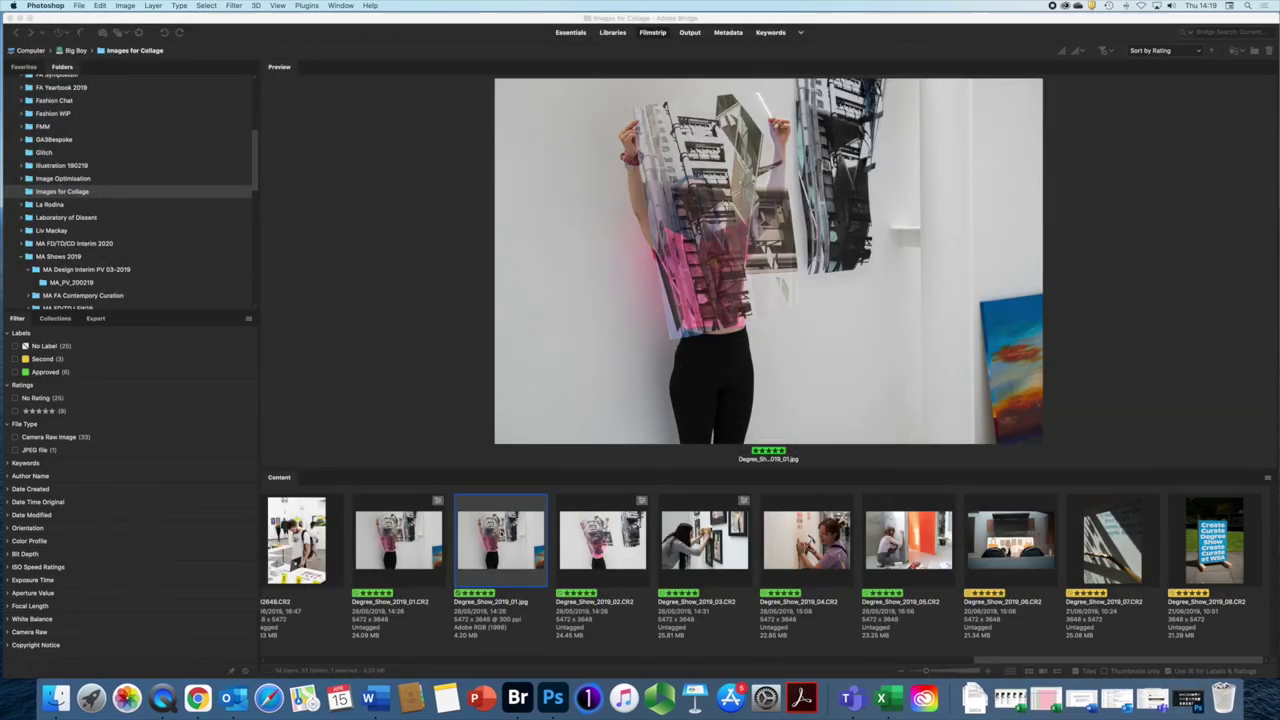
pyautogui.rightClick(500, 536)
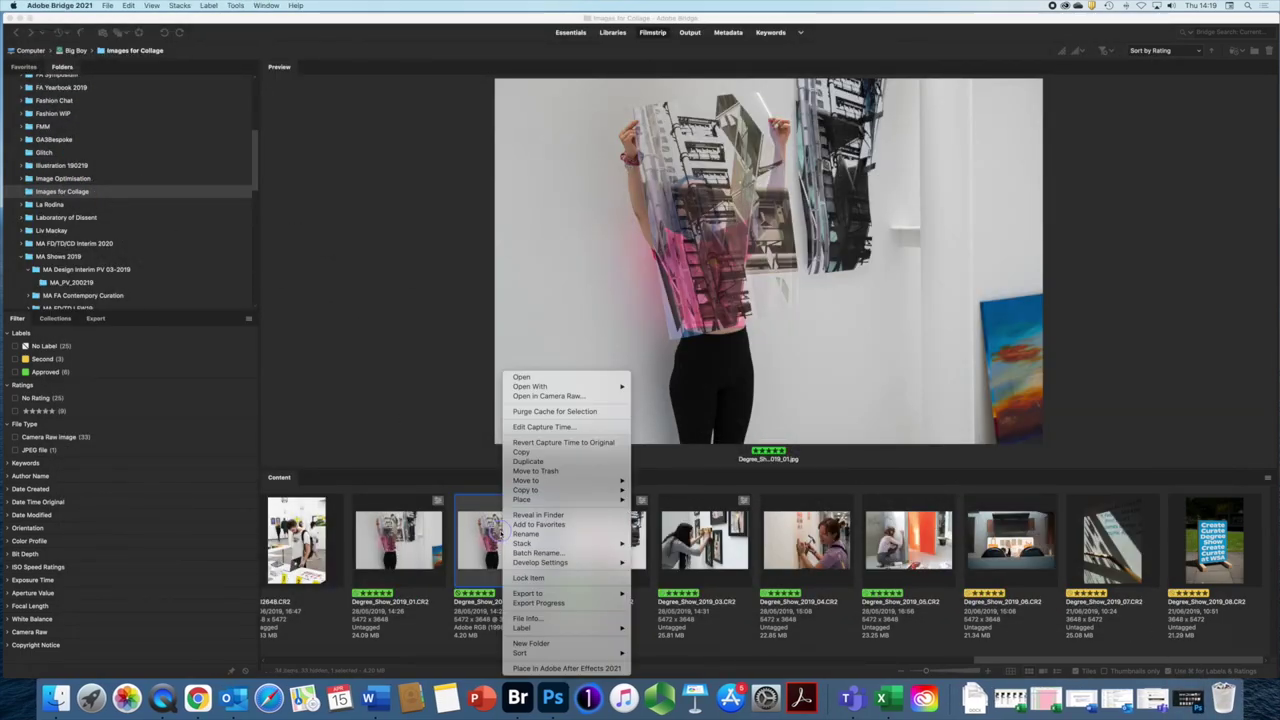
pyautogui.click(533, 397)
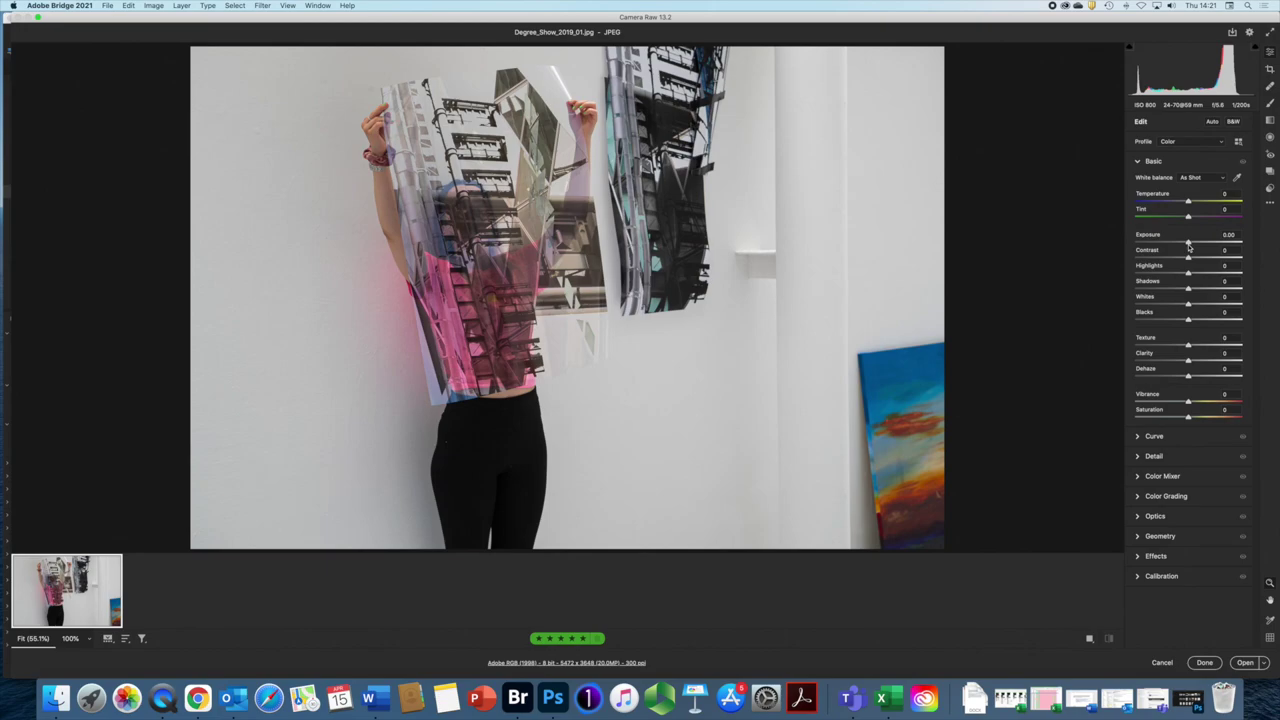
pyautogui.click(1206, 663)
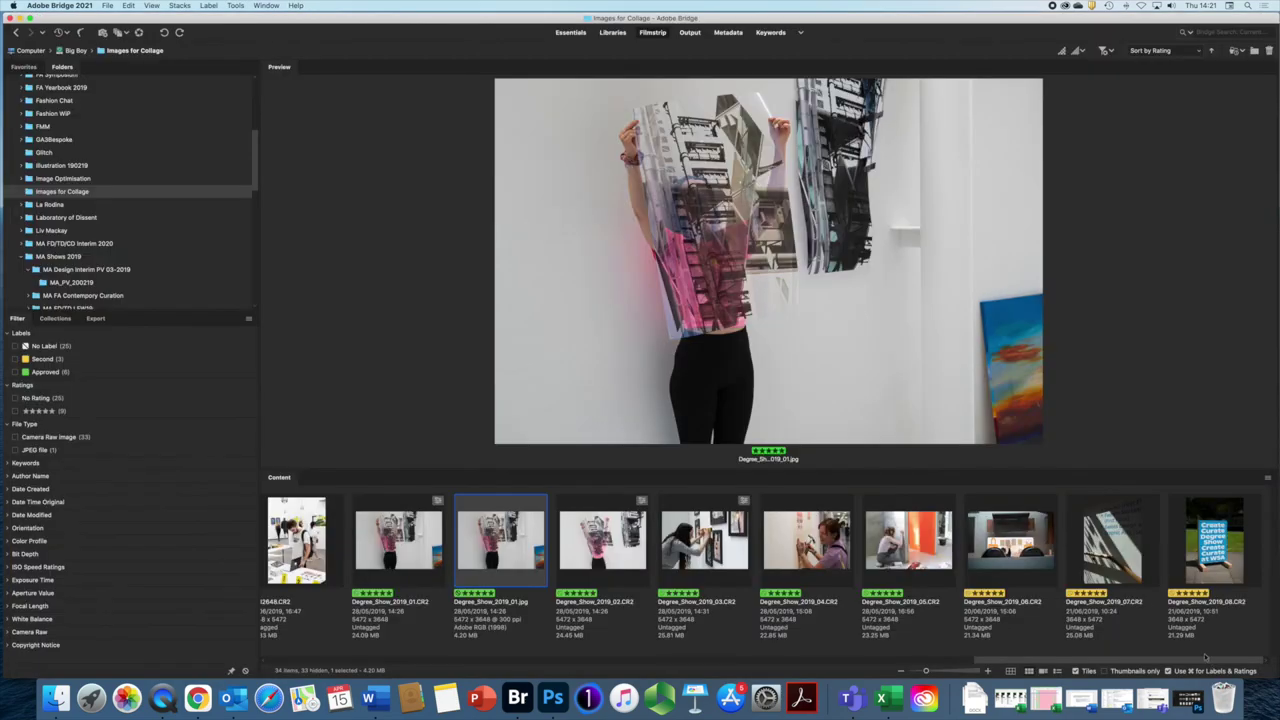